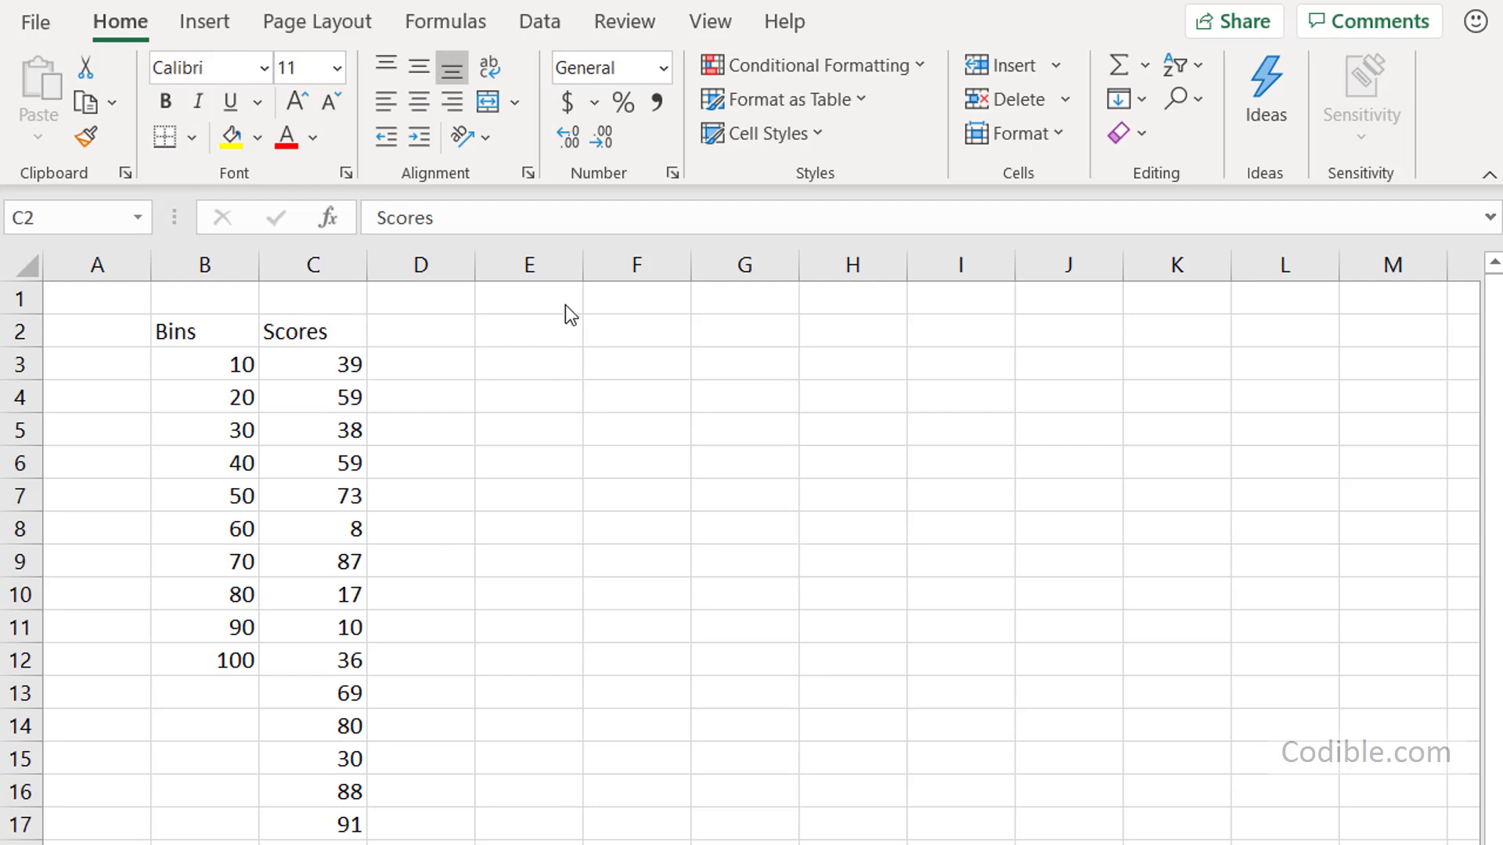
Step: Review the Scores list in column C, starting from the first score, 39
left_click(342, 341)
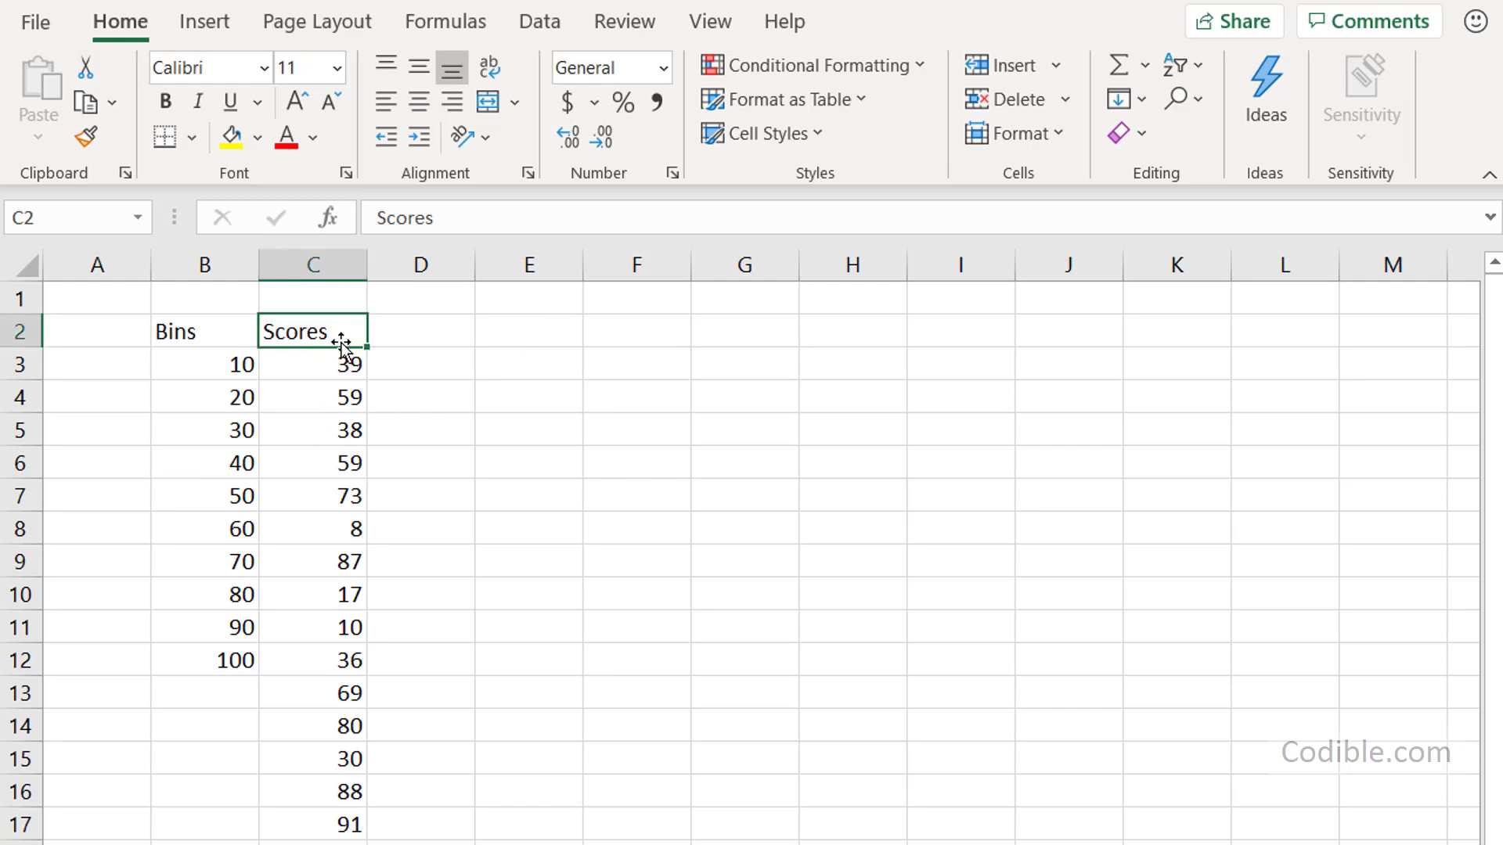
left_click(347, 373)
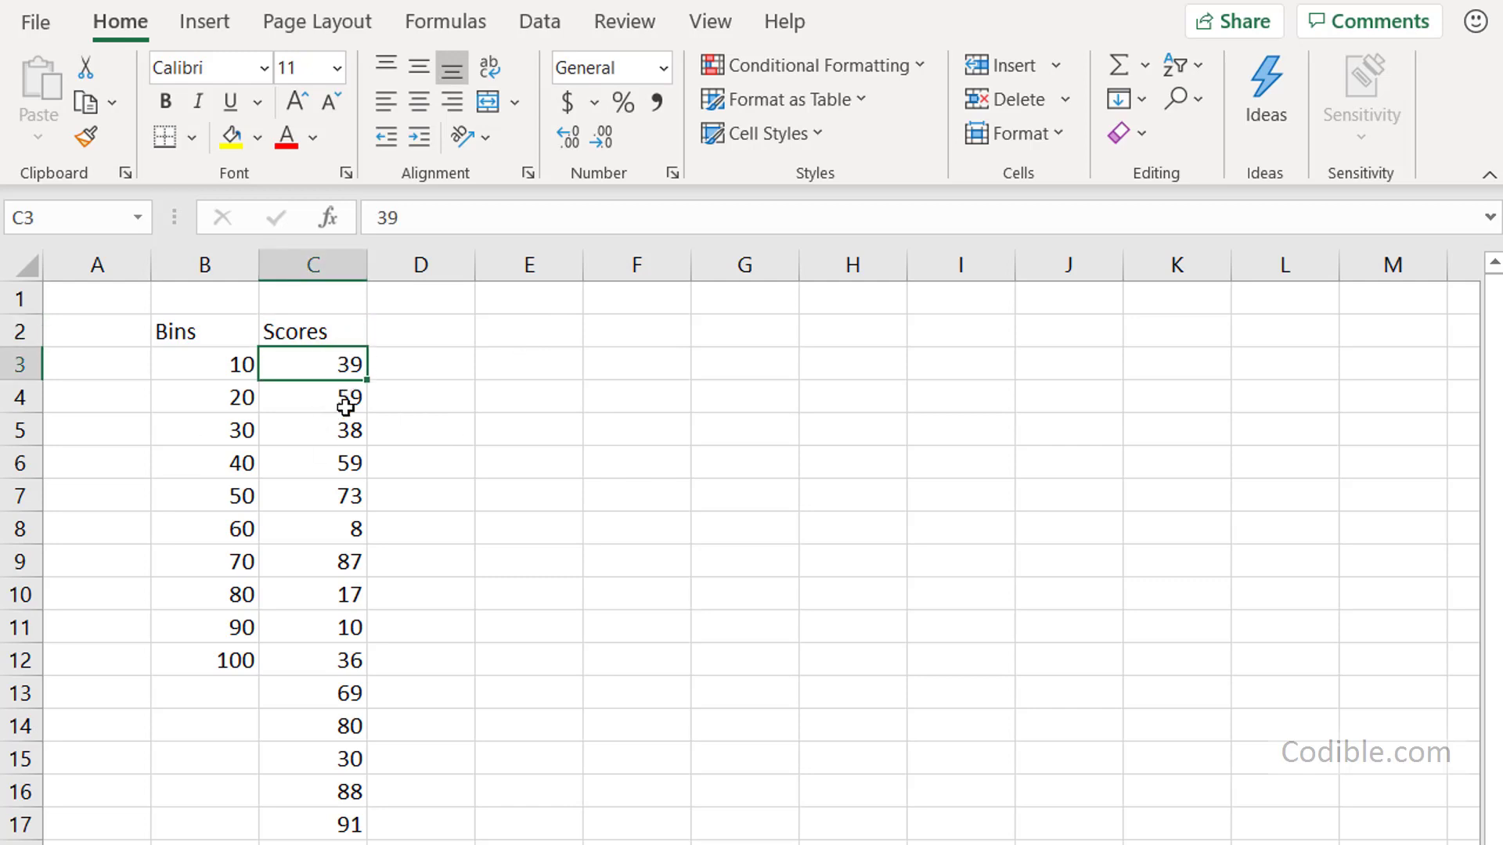
left_click_drag(343, 415, 354, 550)
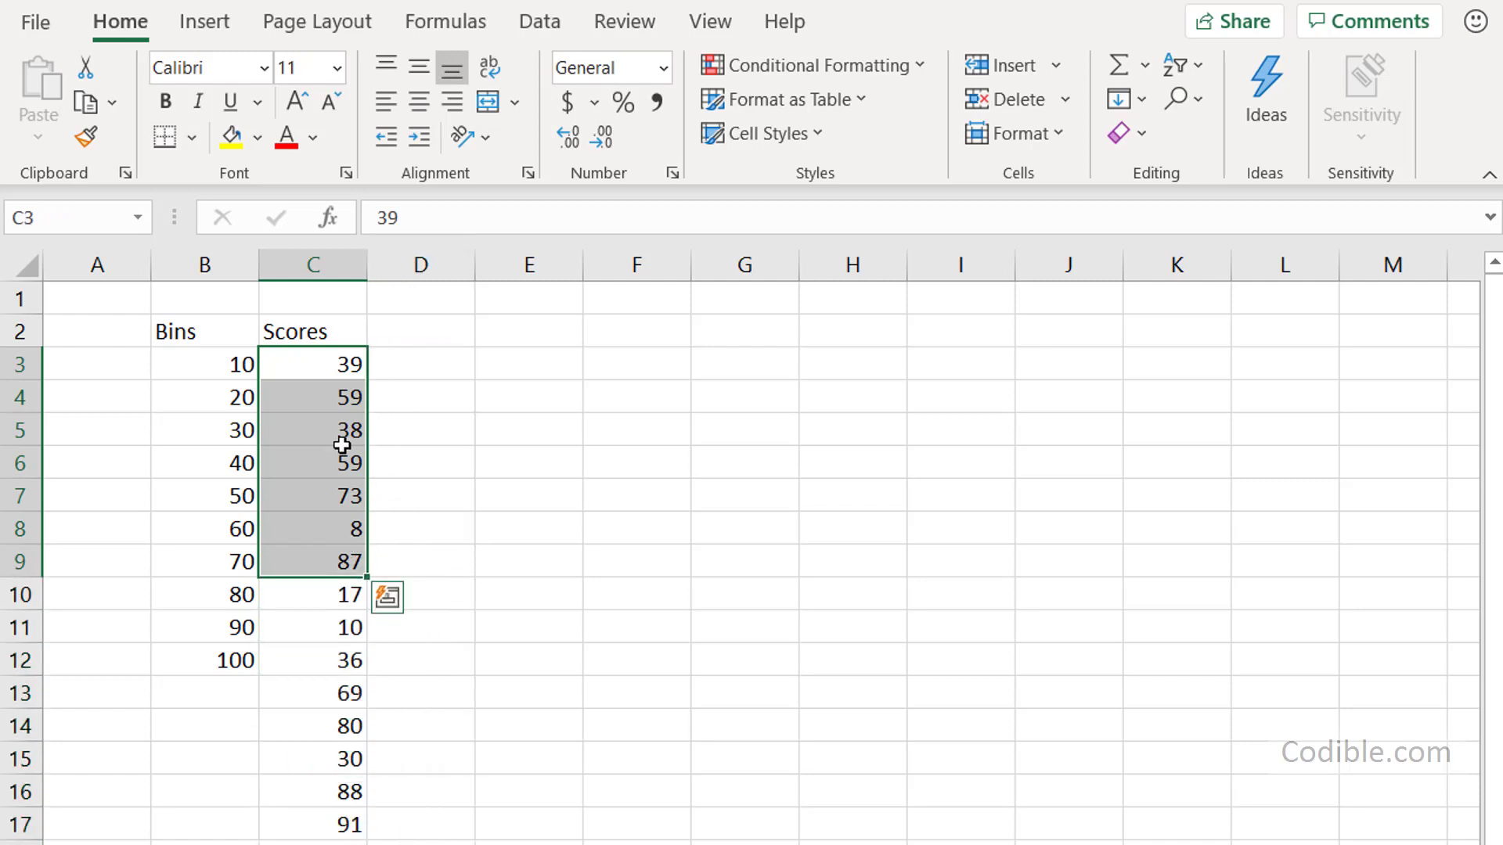
scroll(338, 694, "down", 4)
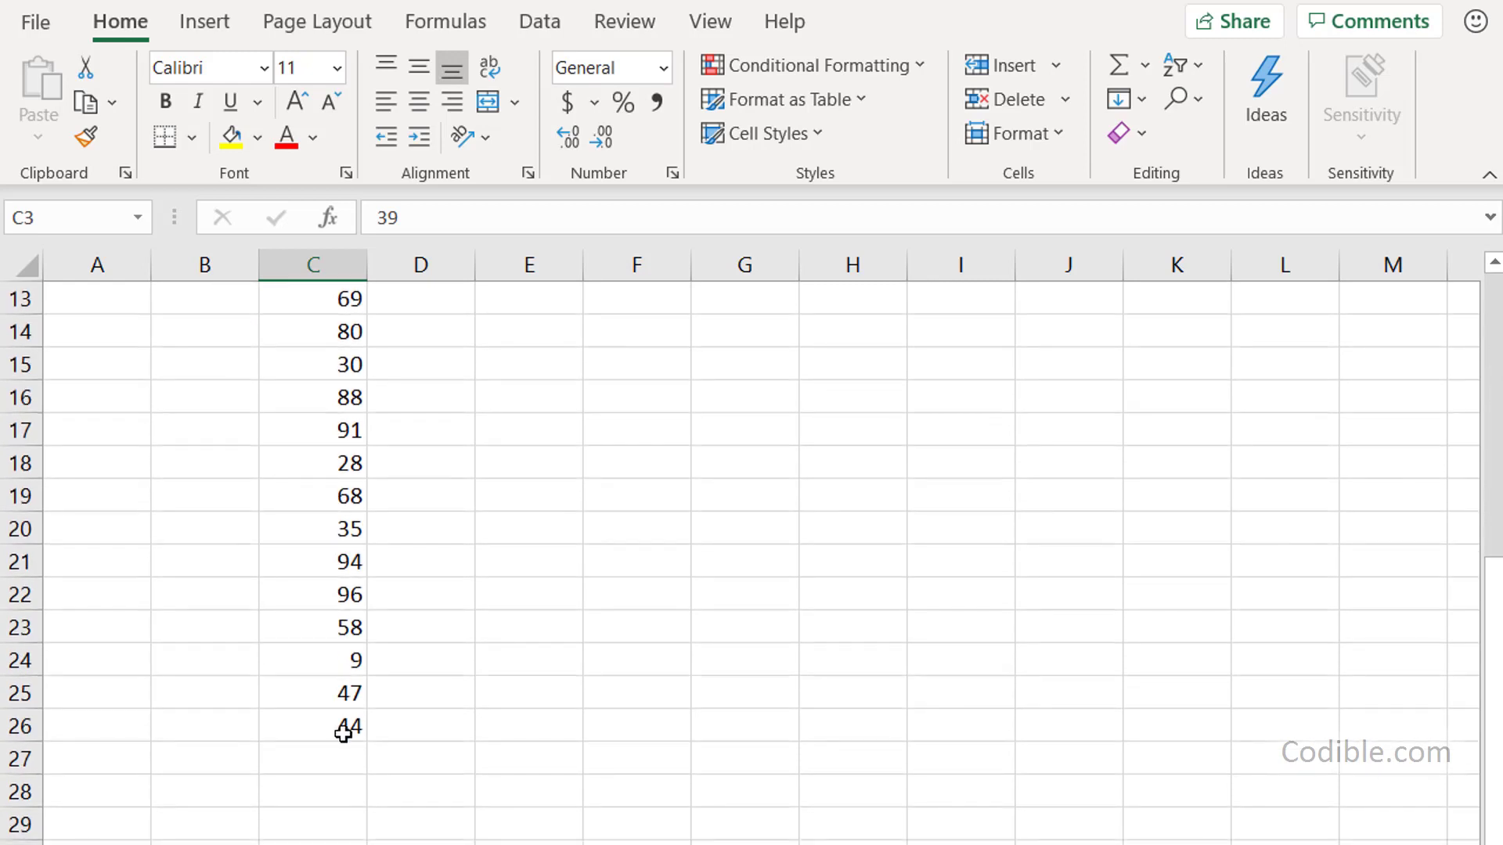
left_click_drag(344, 732, 376, 386)
scroll(373, 384, "up", 4)
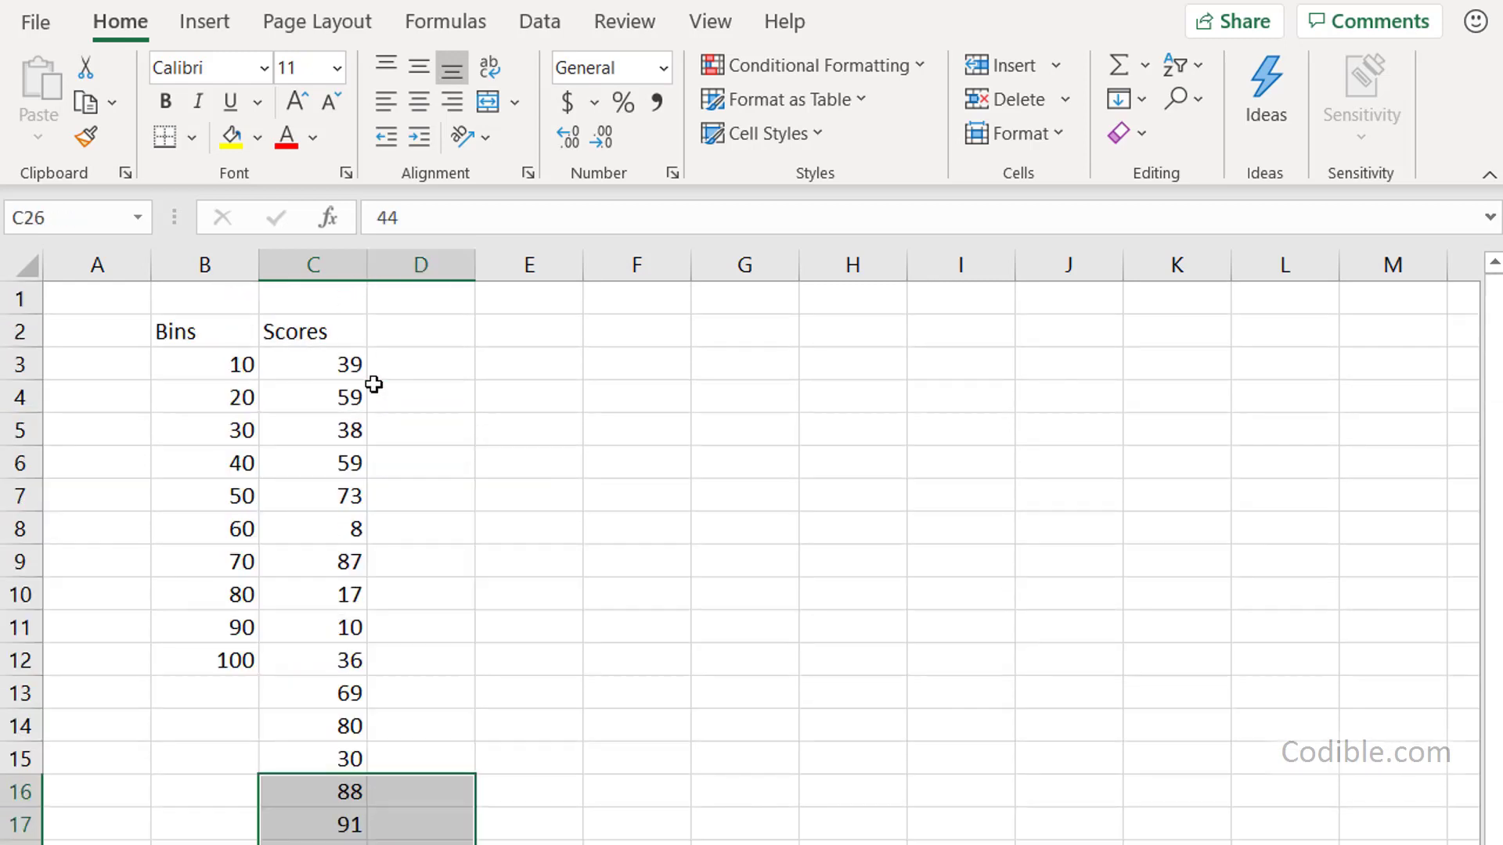
left_click(339, 358)
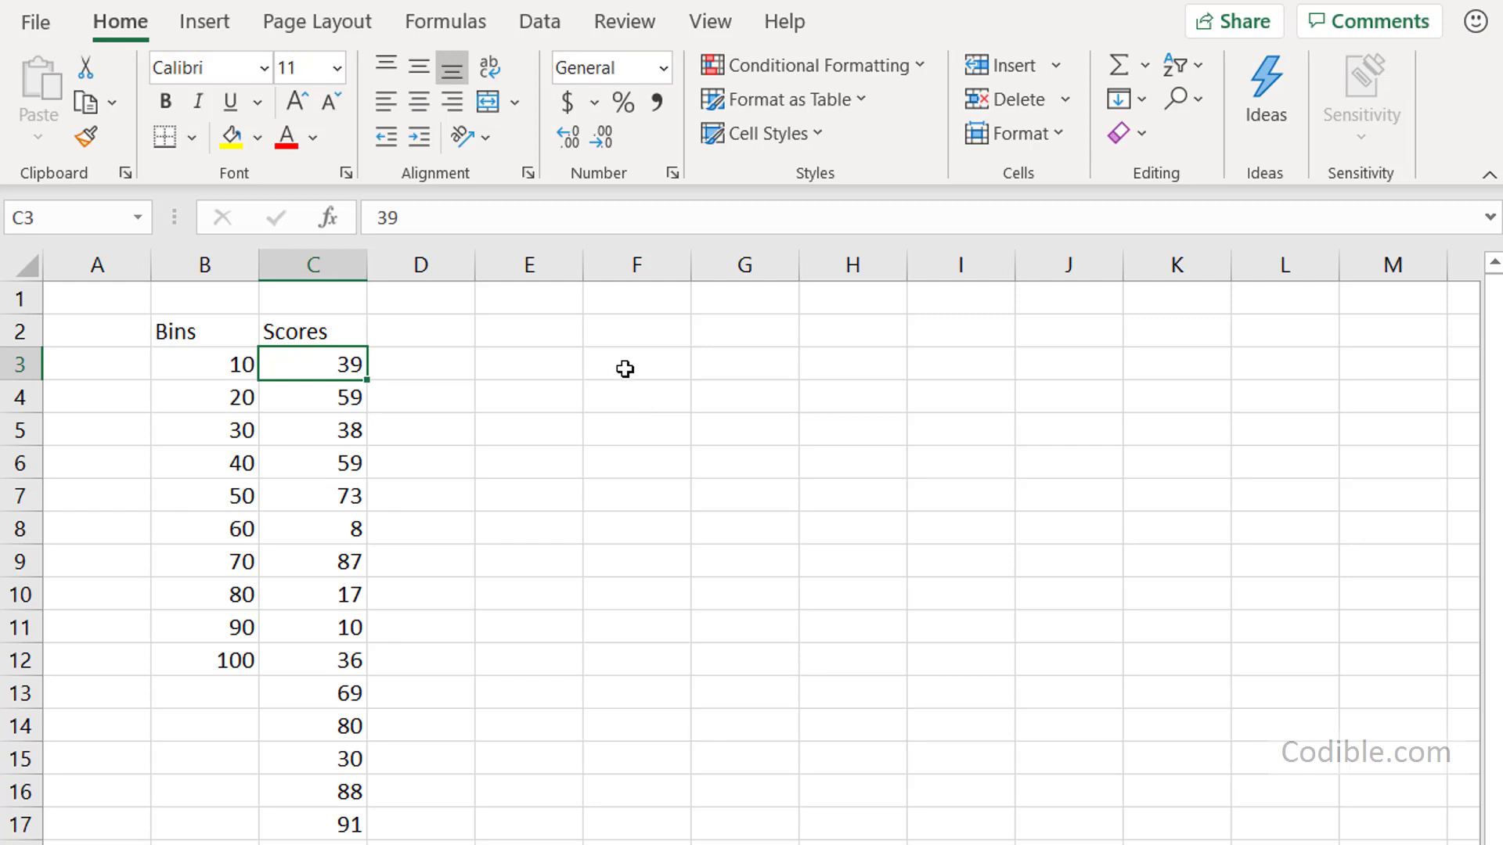
Step: Step through the bin values in column B, from 10 up to 100
left_click(223, 362)
left_click(218, 335)
left_click(219, 360)
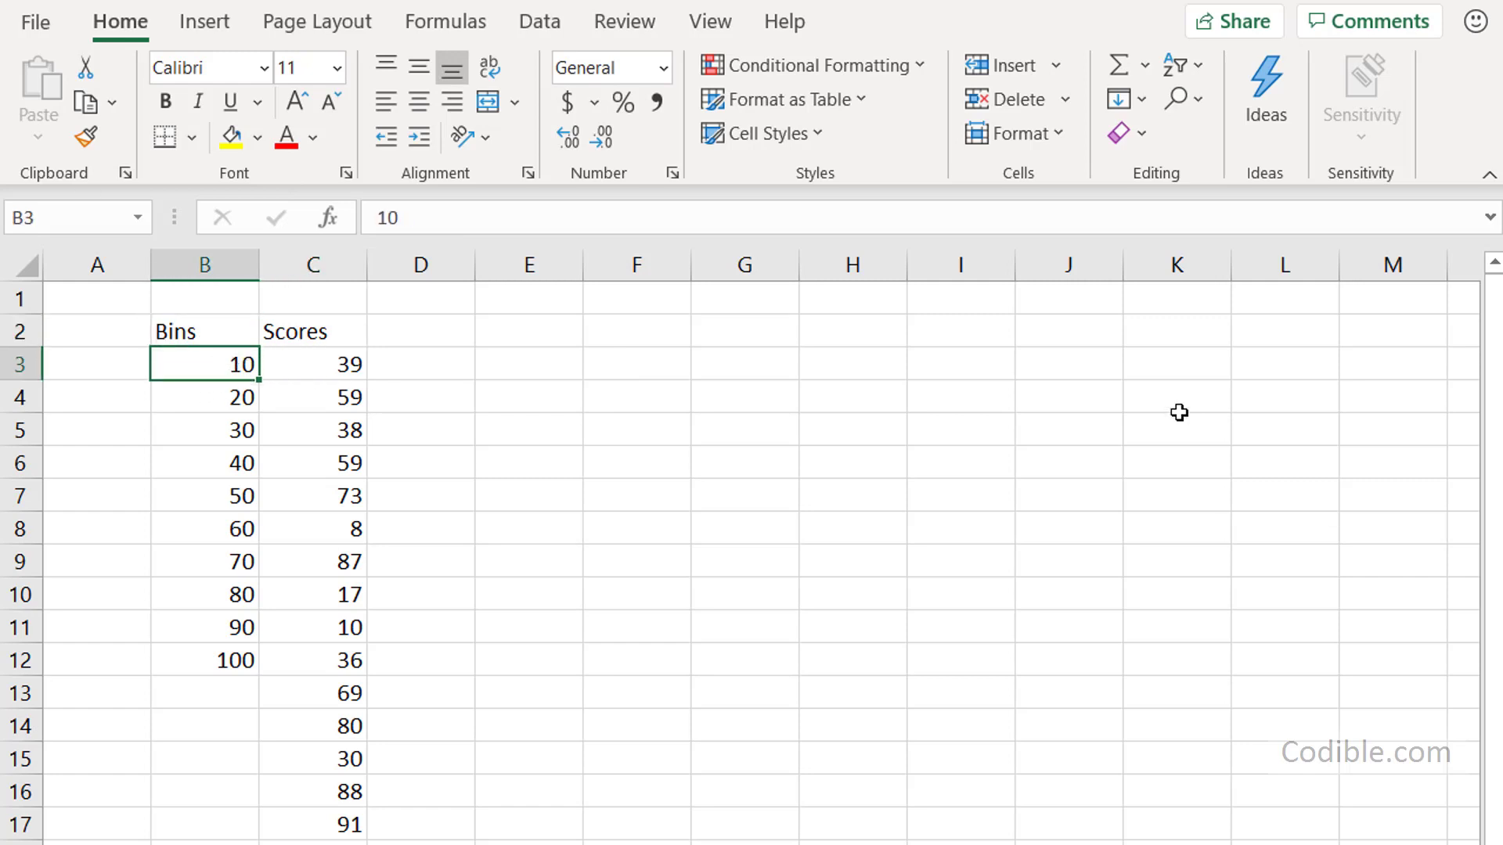
key("Down")
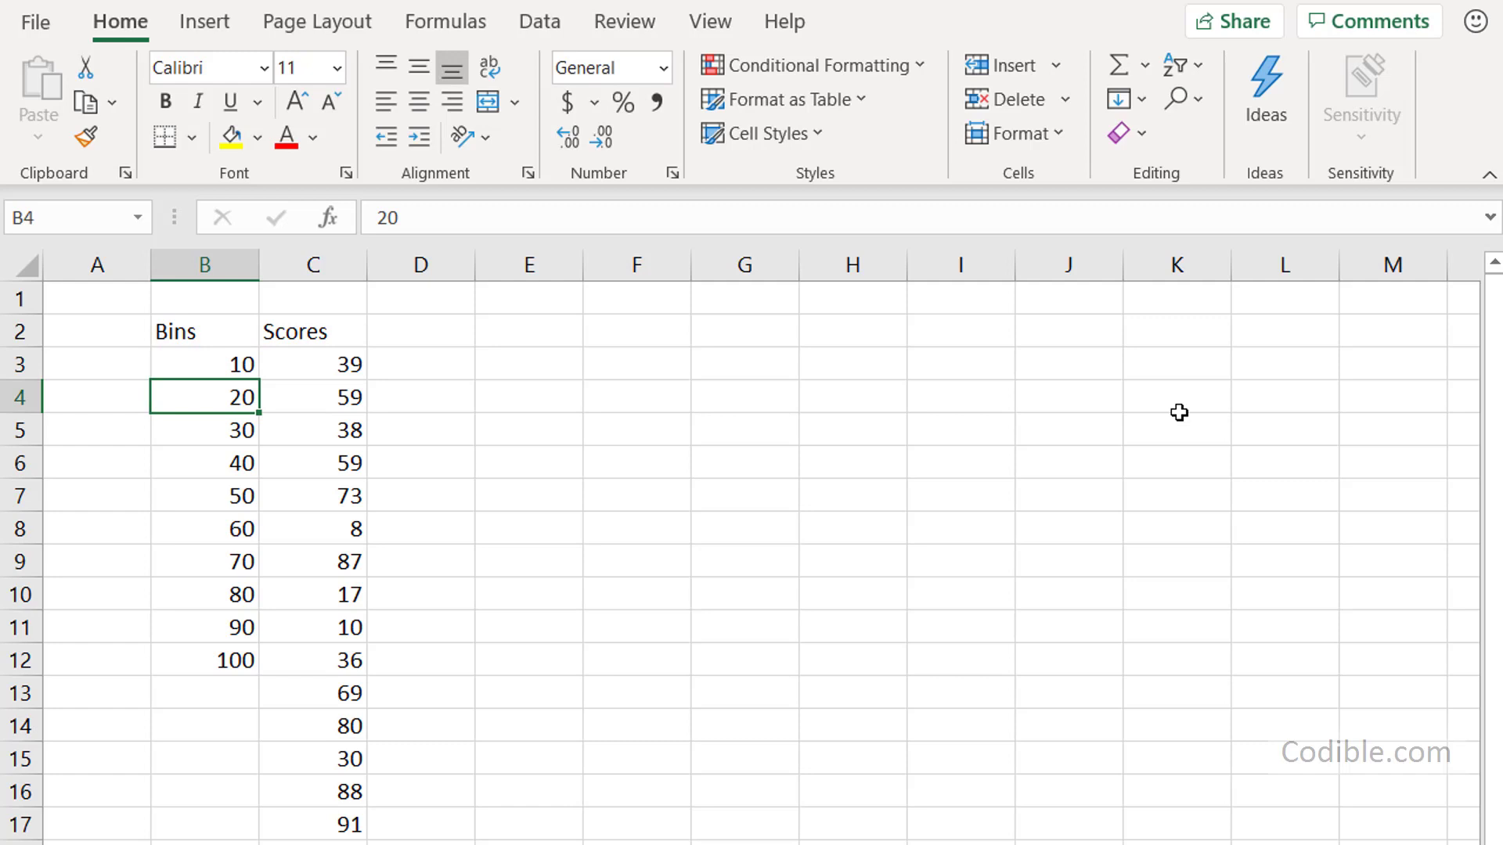
key("Down")
key("Down")
key("Down")
key("Down")
key("Down")
key("Down")
key("Down")
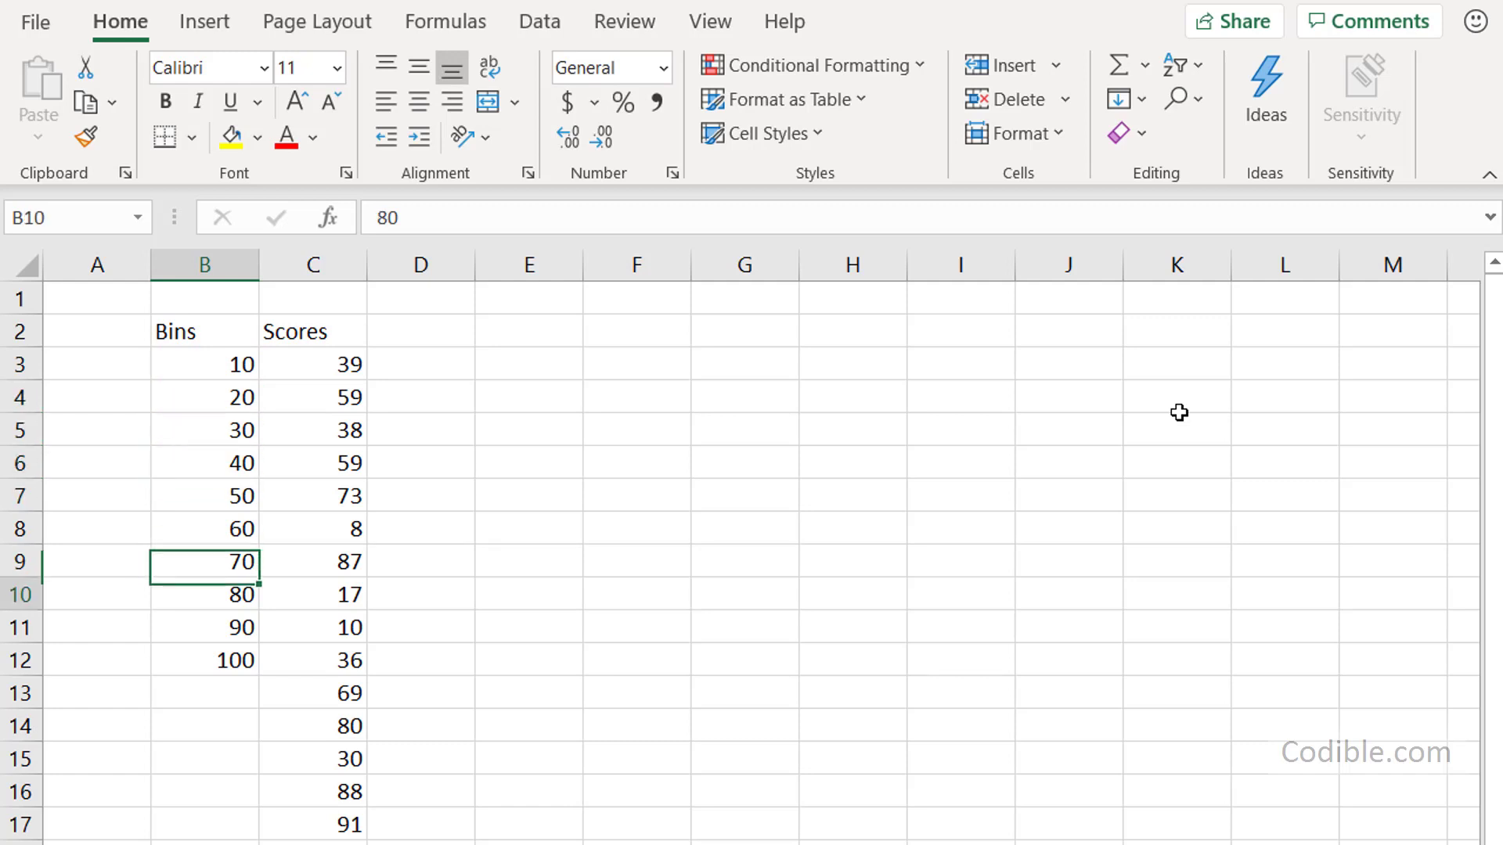
key("Down")
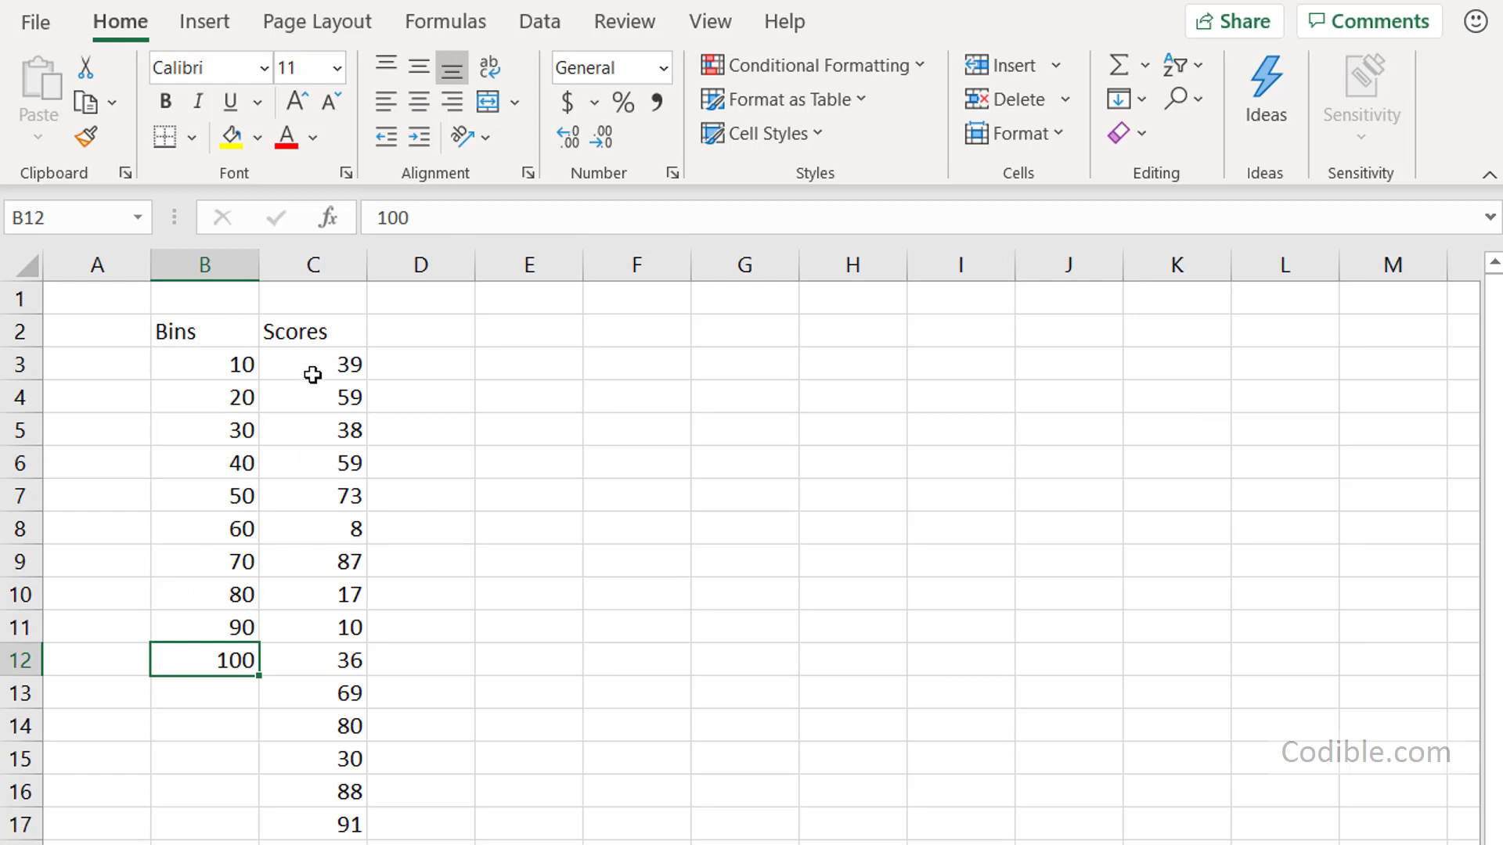
left_click_drag(312, 368, 312, 599)
left_click(231, 490)
left_click(237, 453)
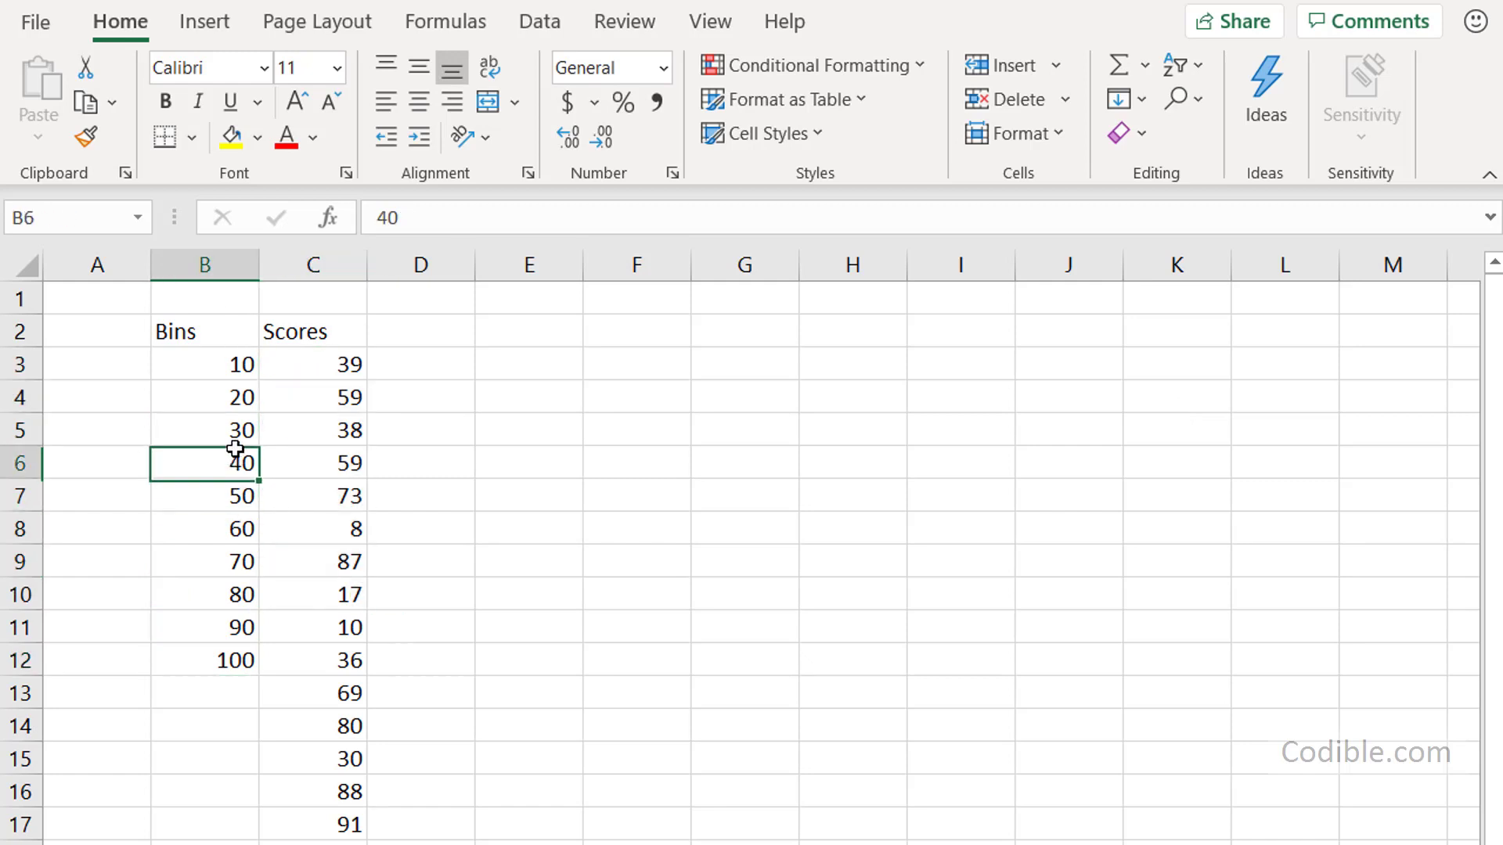
left_click(239, 427)
left_click(238, 401)
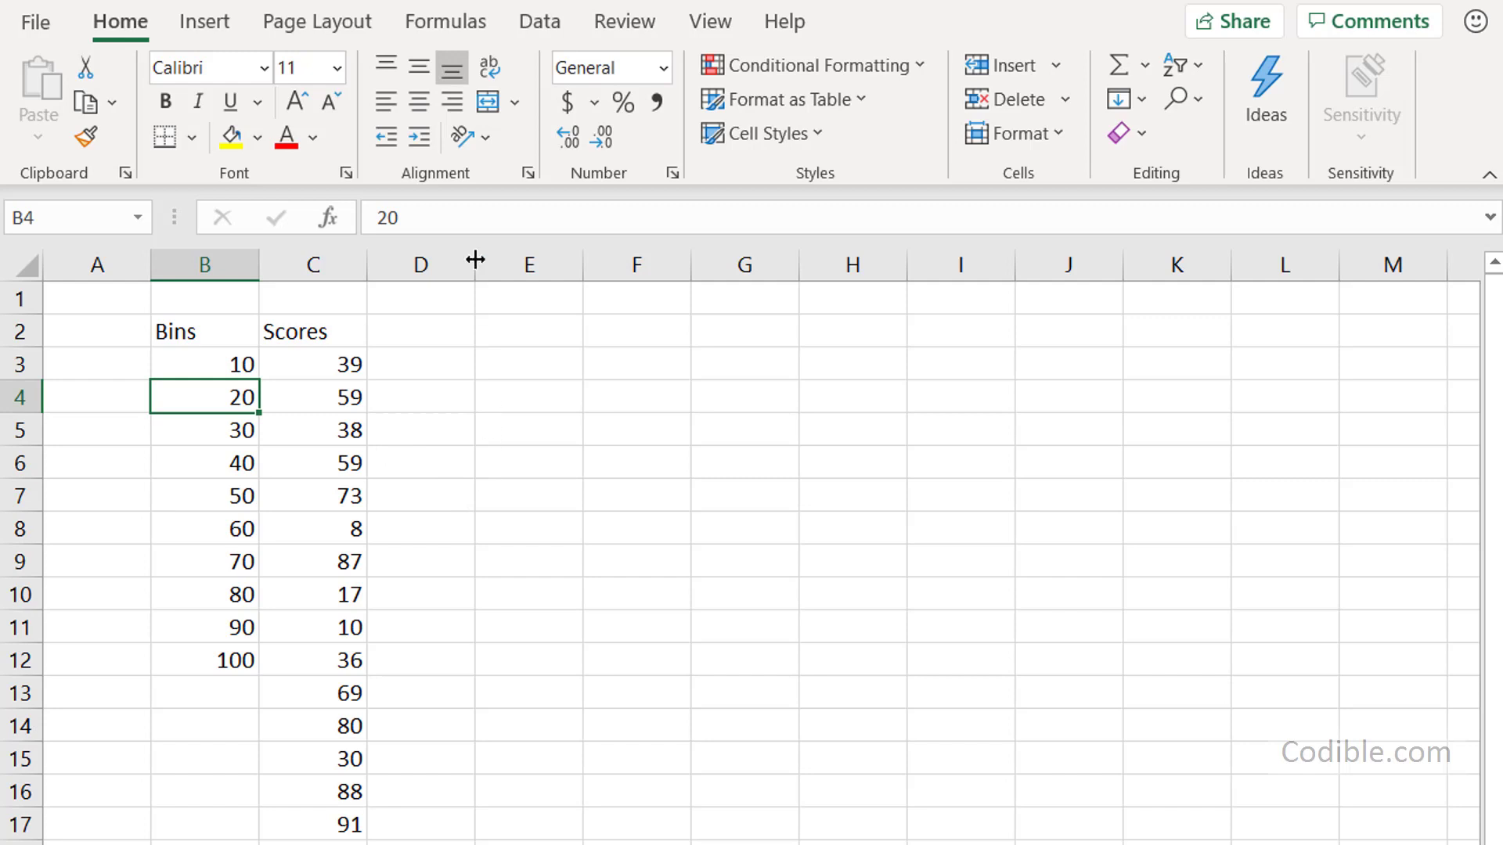
Step: Open Data Analysis from the Data tab and pick Histogram in the tools list
left_click(557, 35)
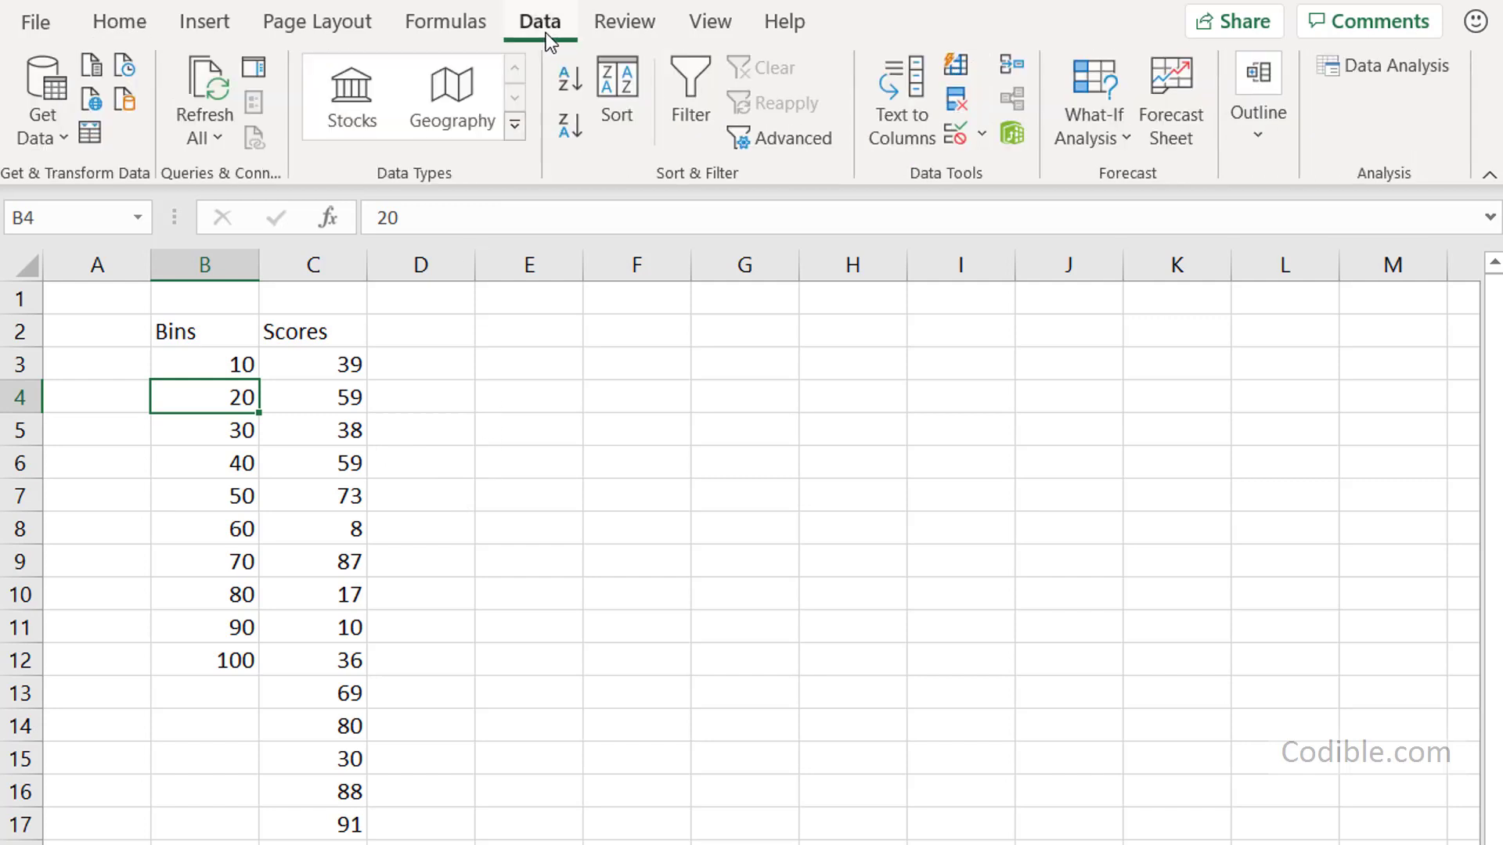
left_click(1415, 63)
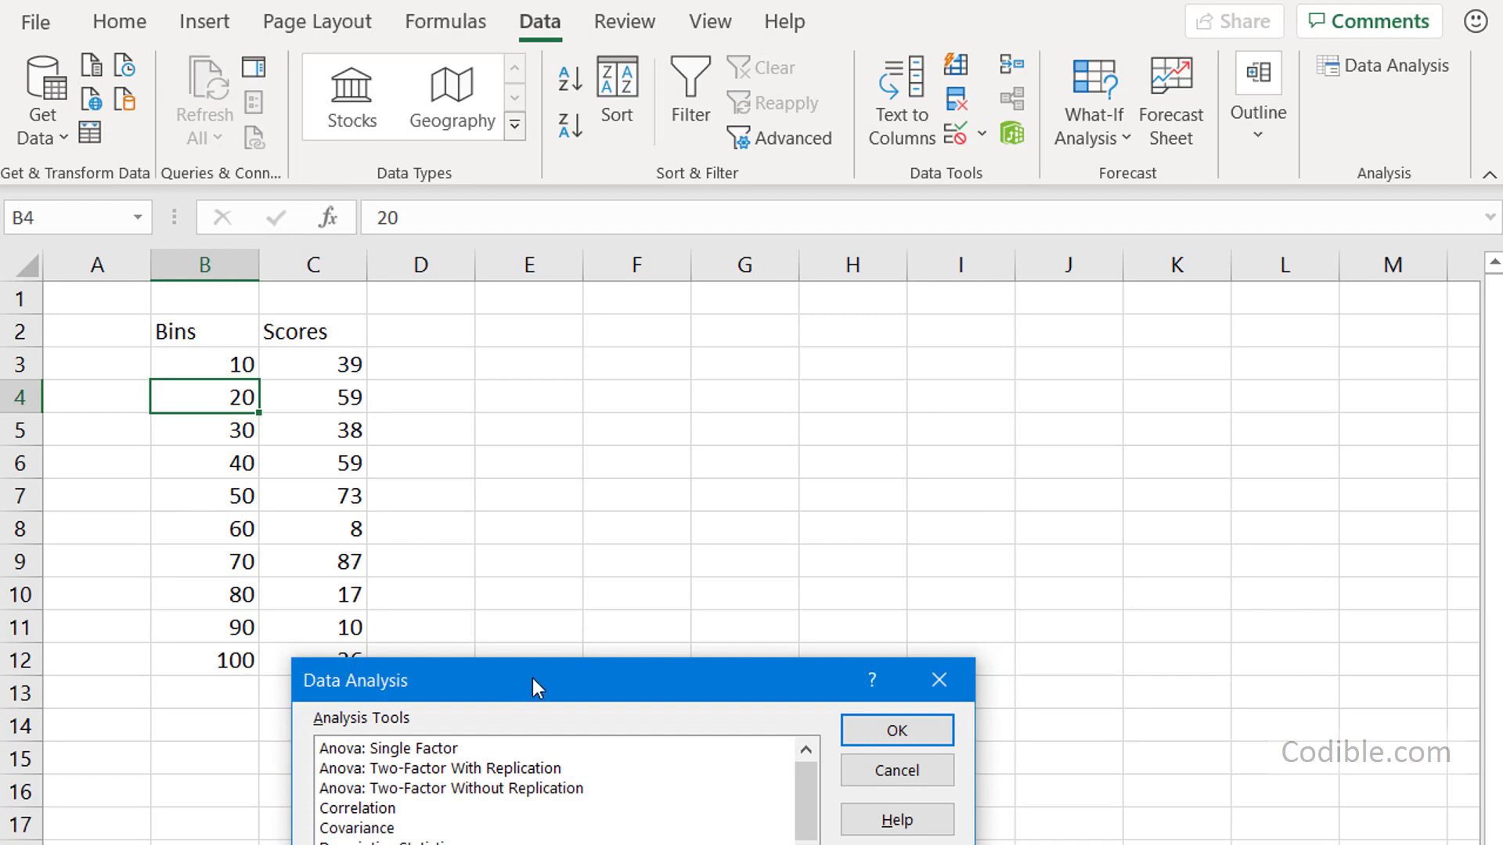
left_click_drag(532, 678, 656, 292)
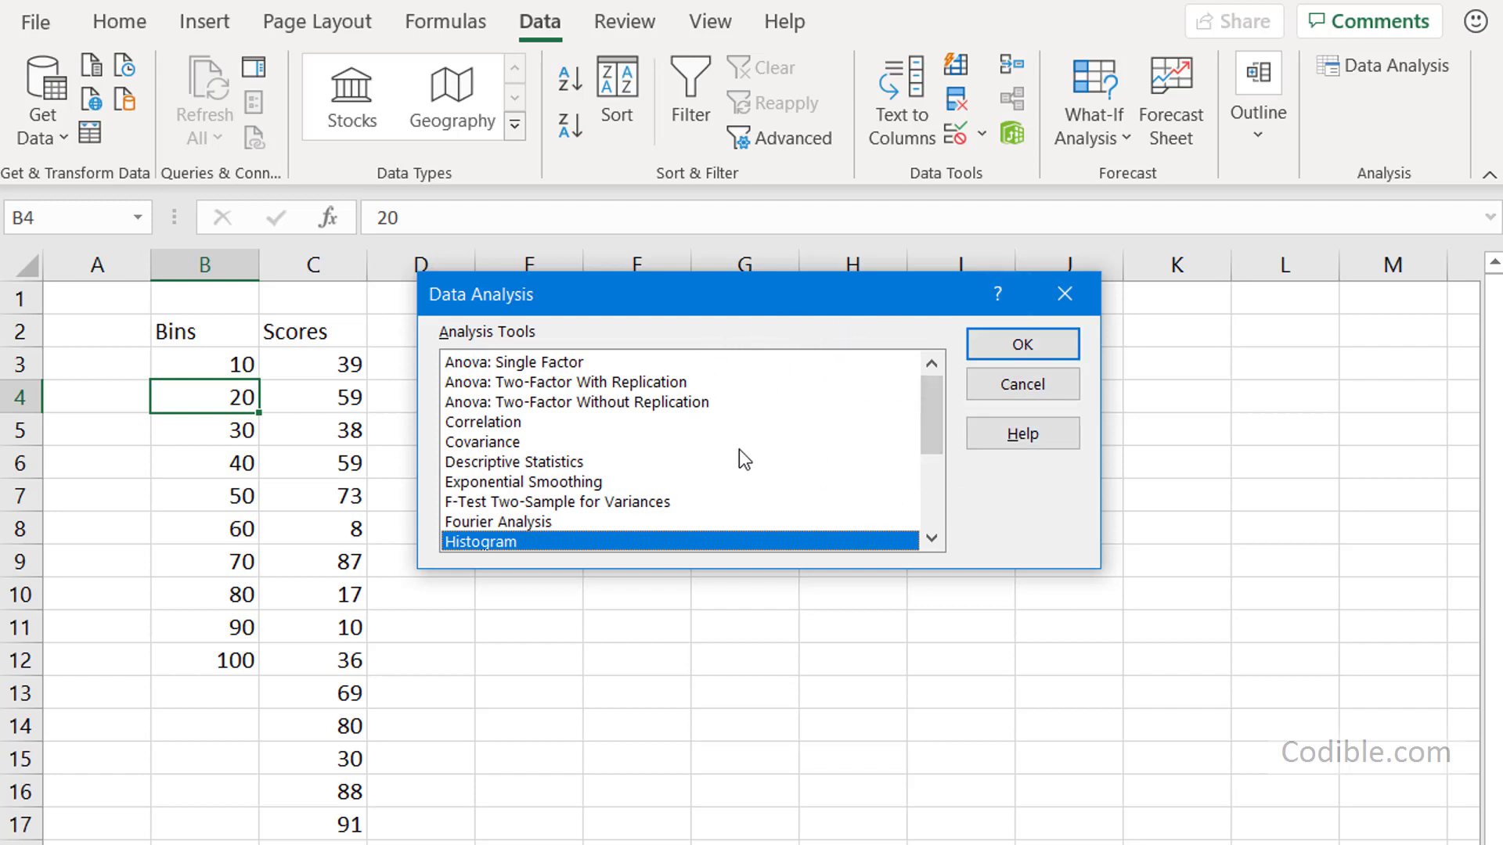
scroll(741, 452, "down", 2)
scroll(743, 438, "up", 2)
scroll(741, 476, "down", 2)
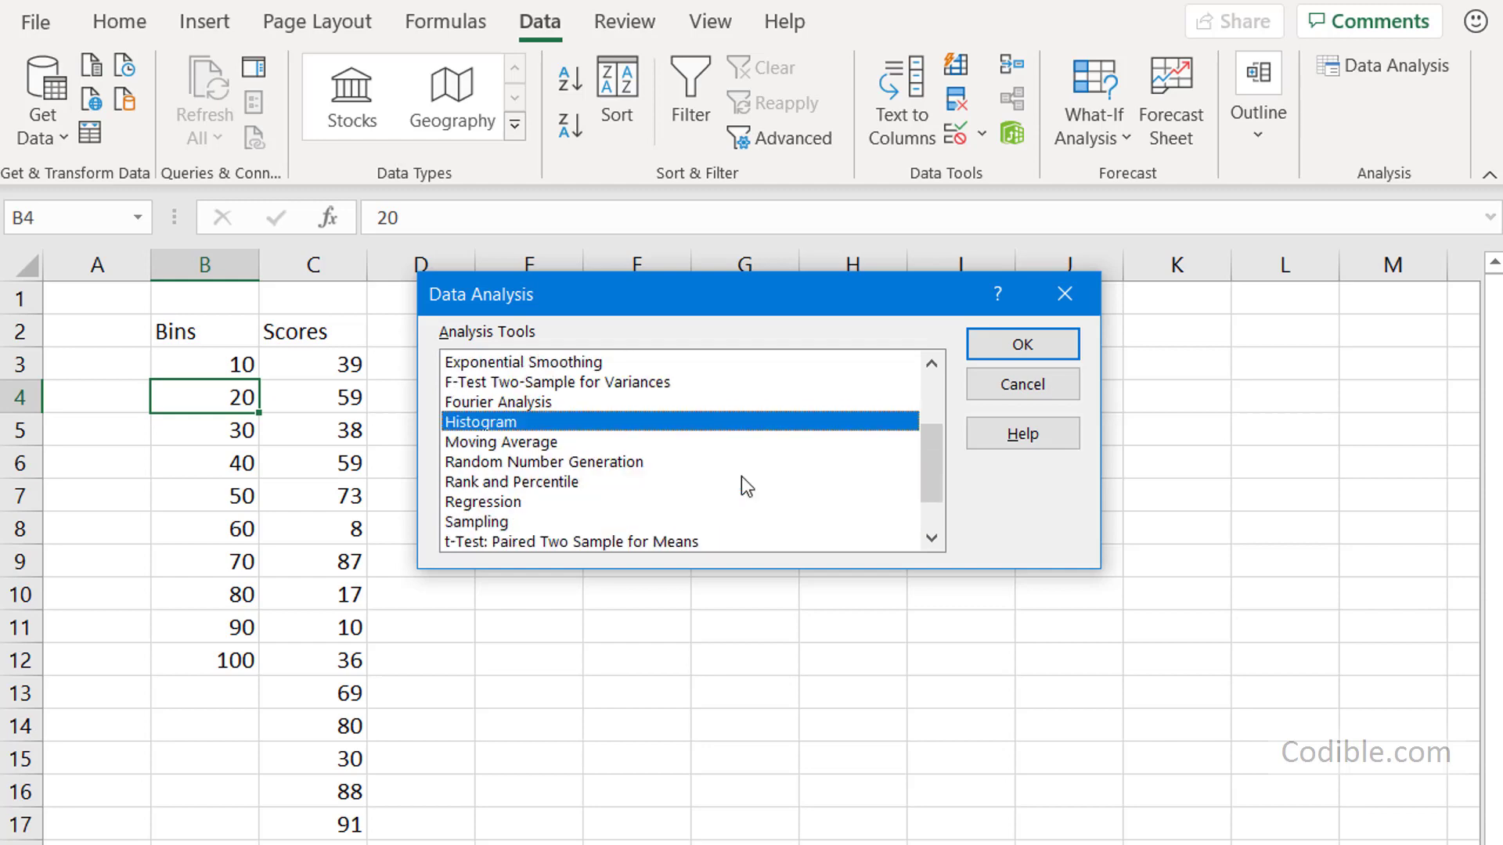
scroll(741, 476, "up", 2)
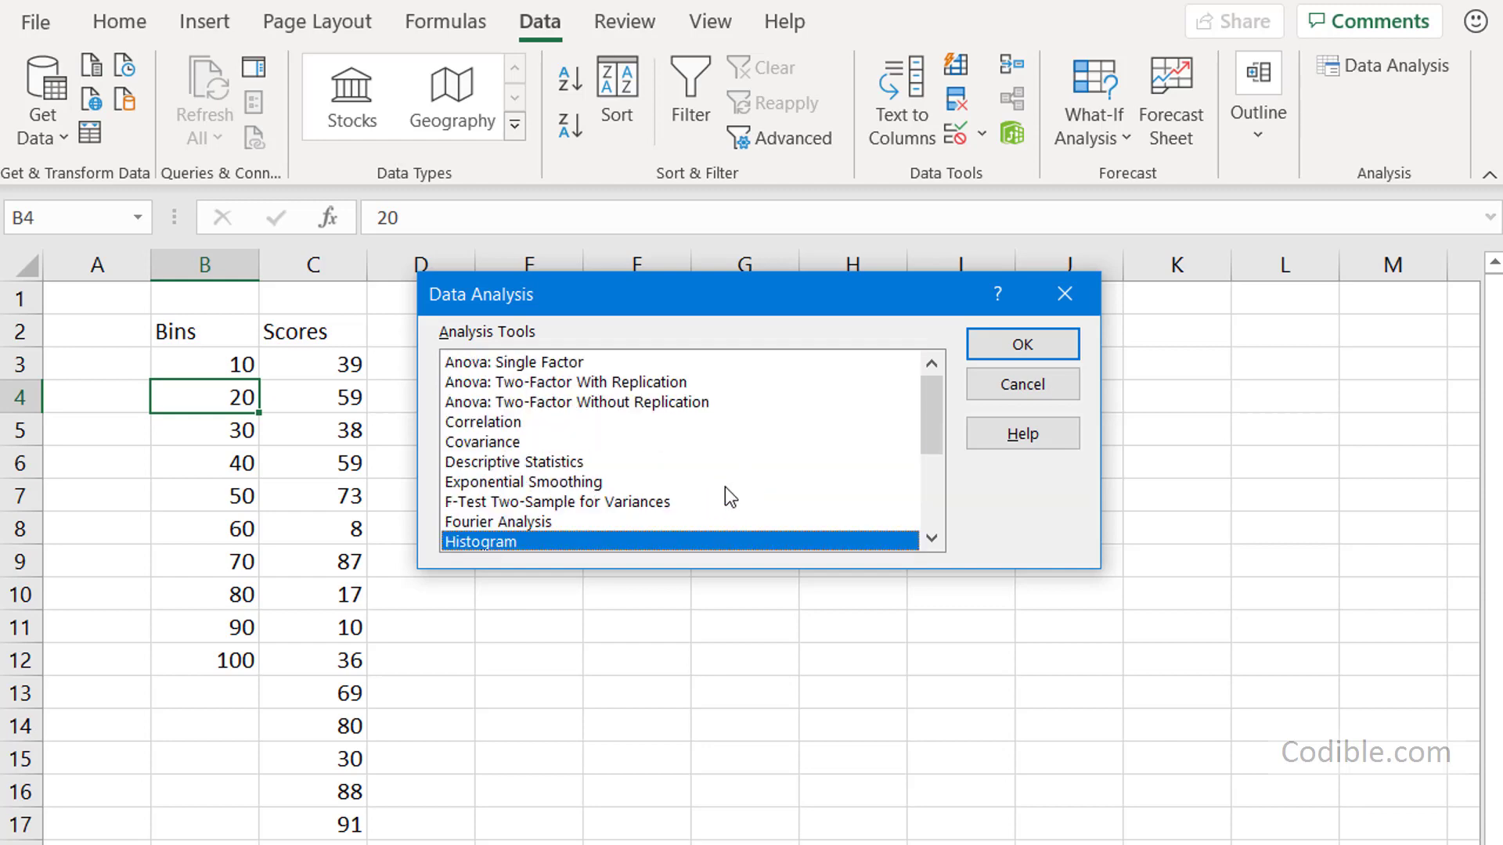
scroll(716, 484, "down", 1)
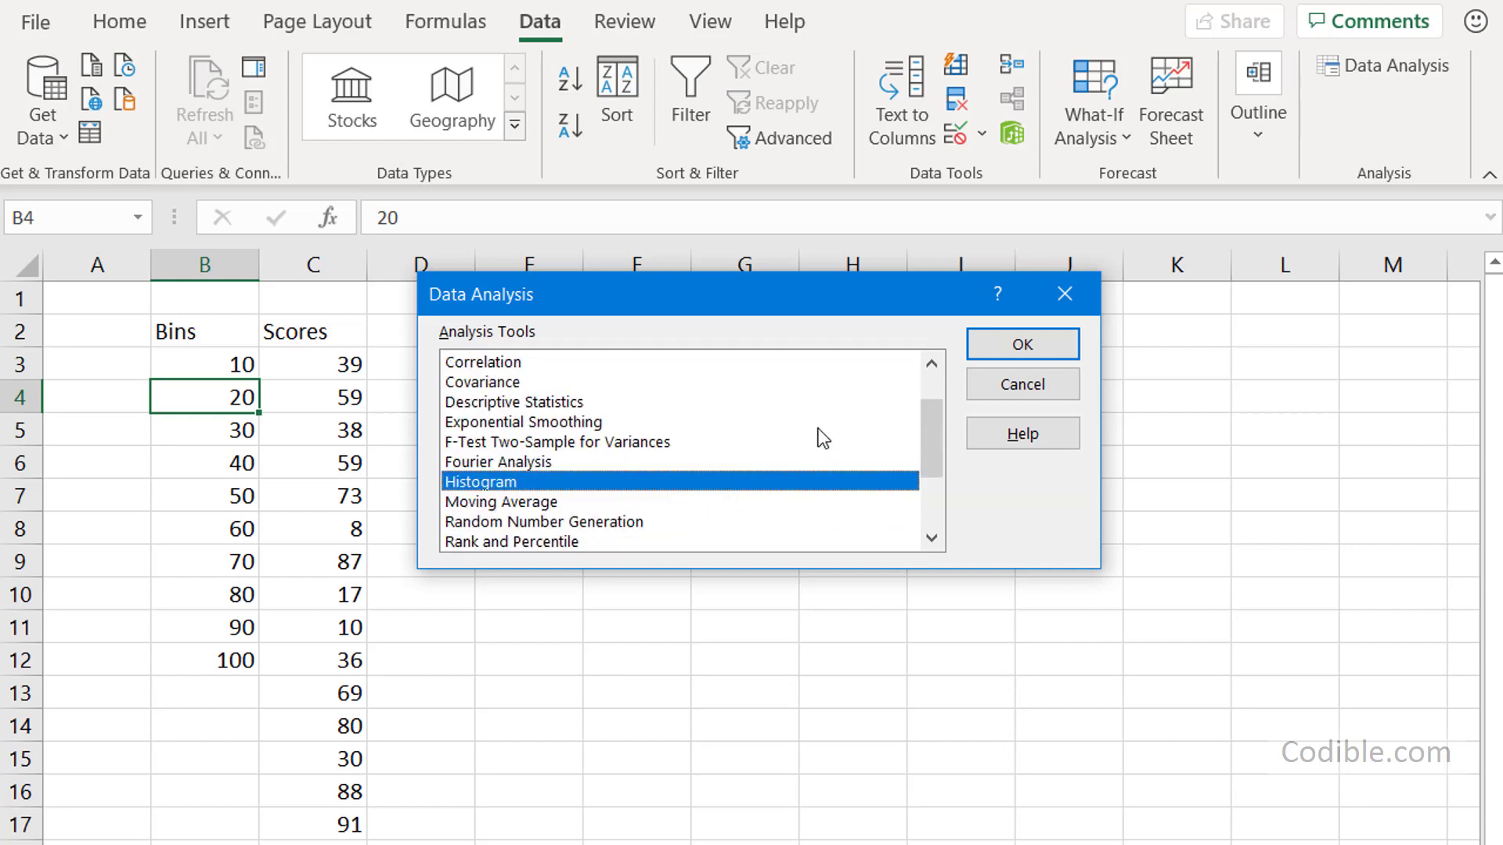
Step: Start the Histogram tool and reselect the Scores cells C2:C26 as its input range
left_click(1037, 343)
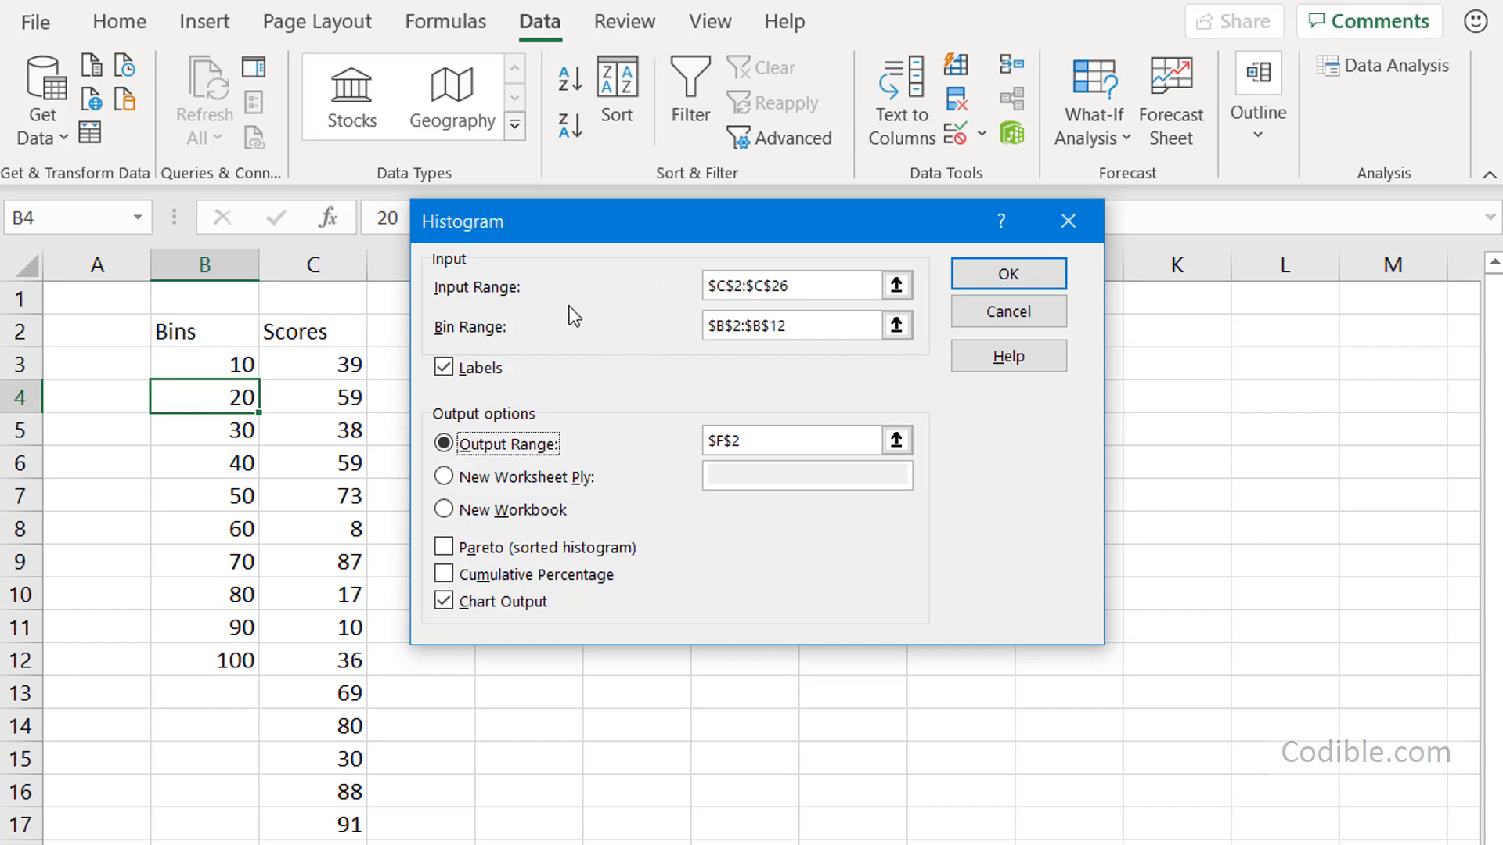
left_click_drag(684, 231, 862, 269)
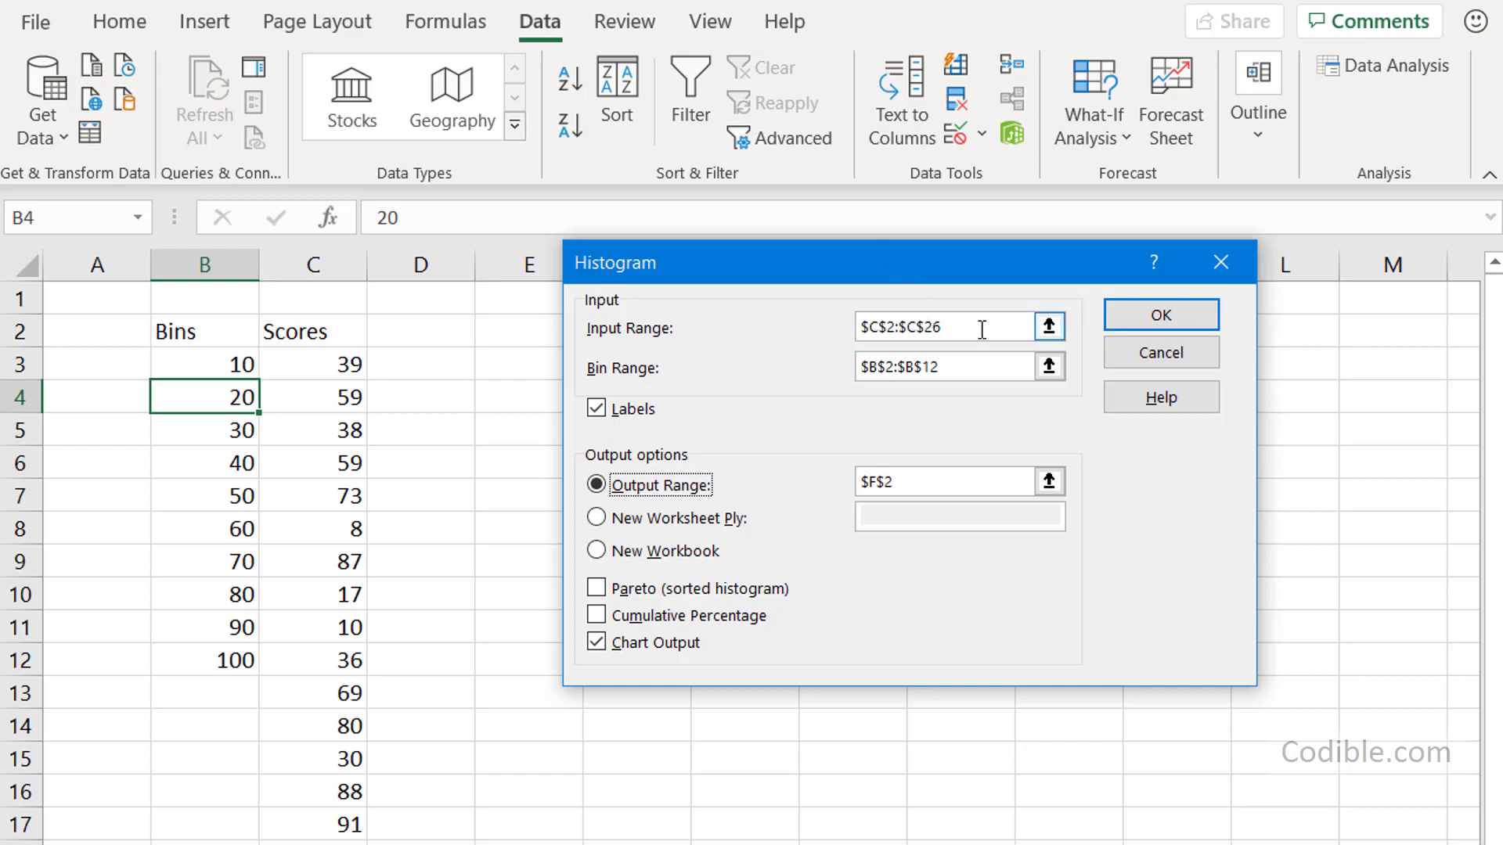
left_click_drag(978, 327, 581, 384)
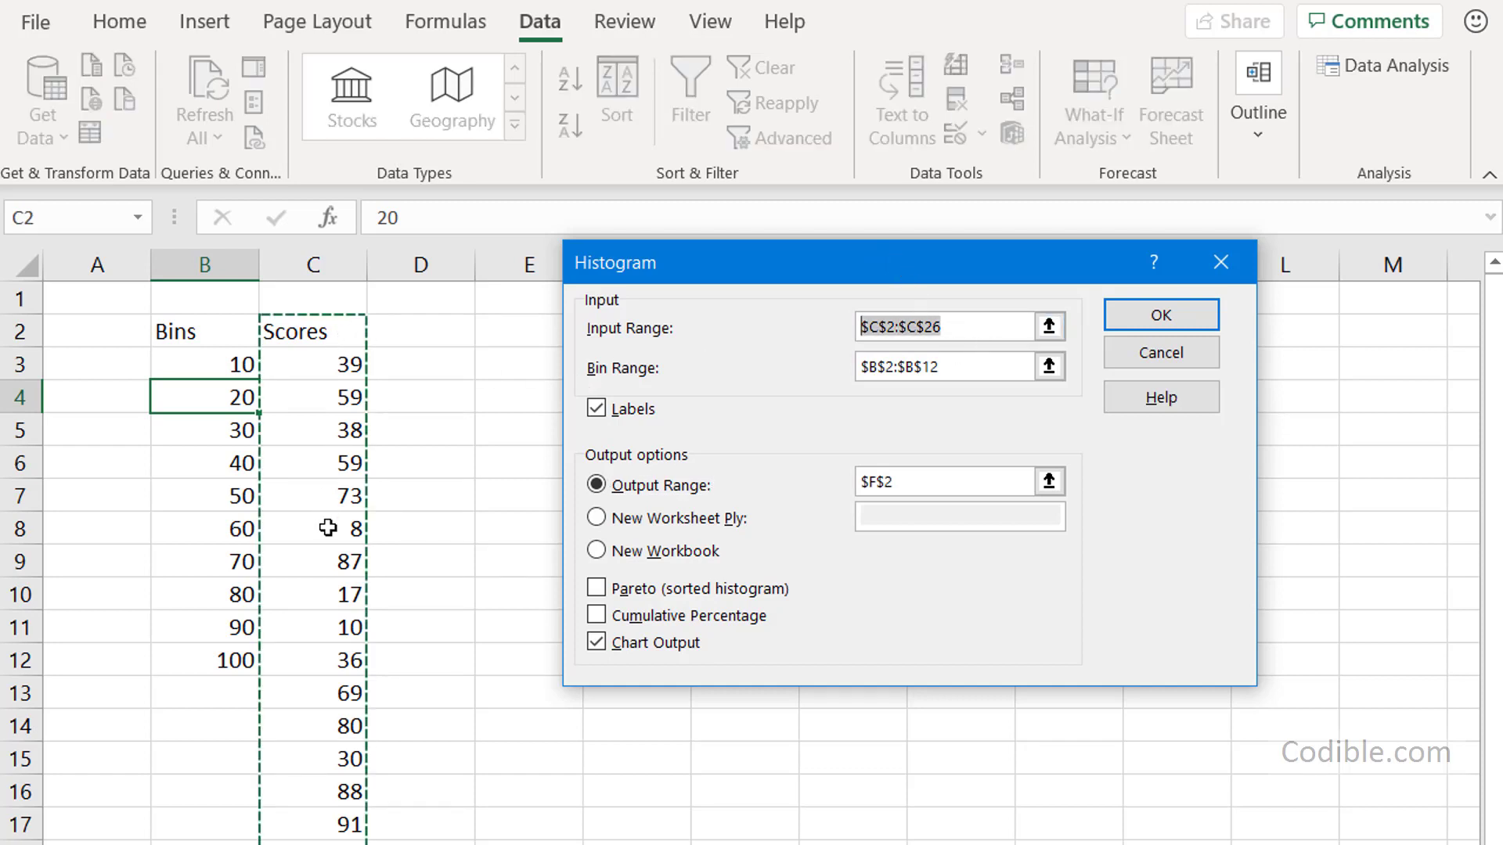
left_click(1049, 324)
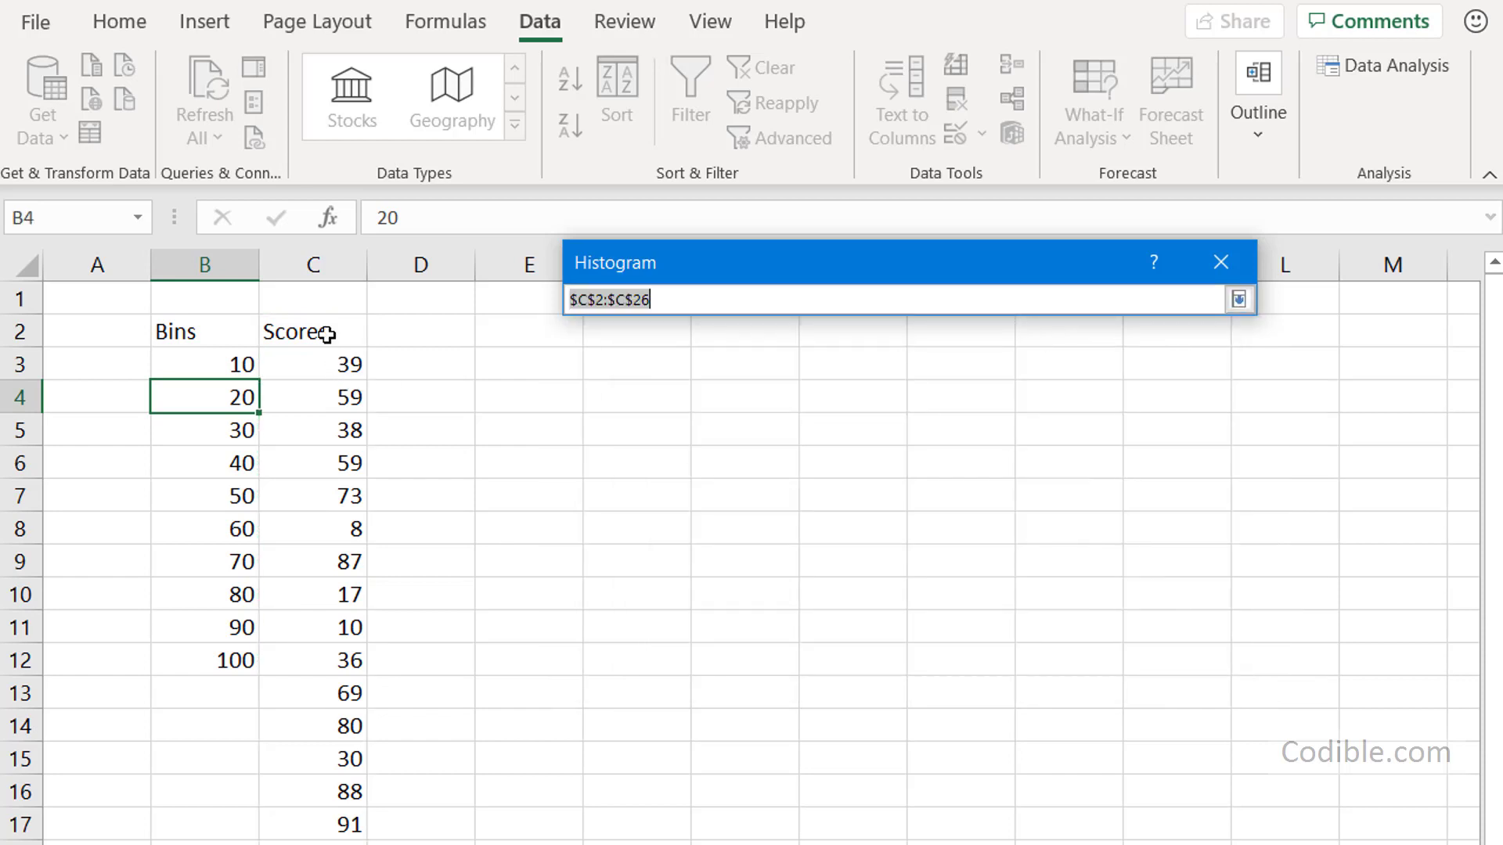
left_click_drag(327, 334, 314, 844)
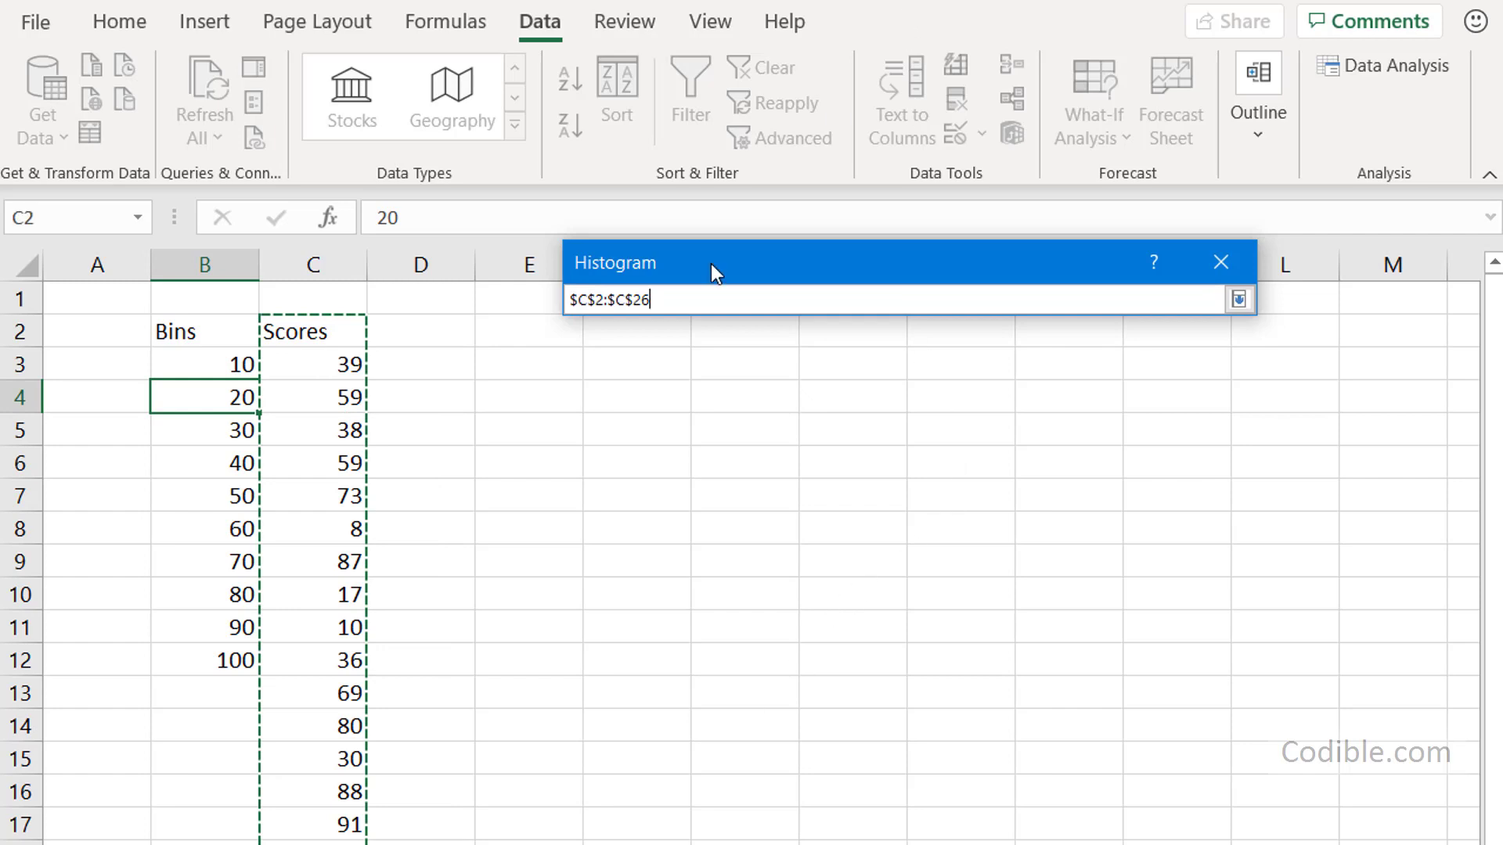
scroll(571, 587, "down", 4)
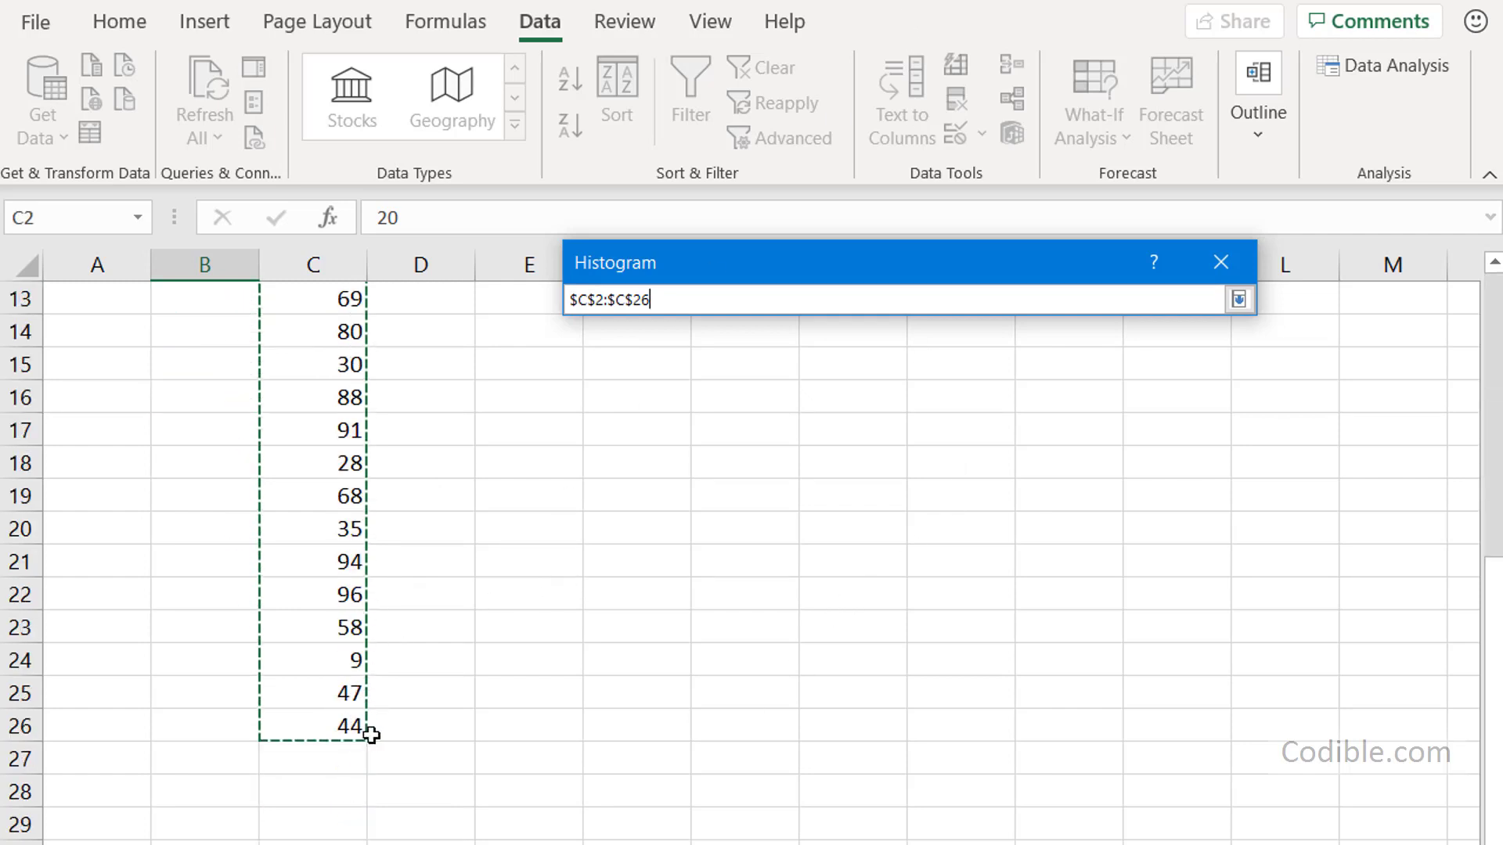
scroll(360, 708, "up", 3)
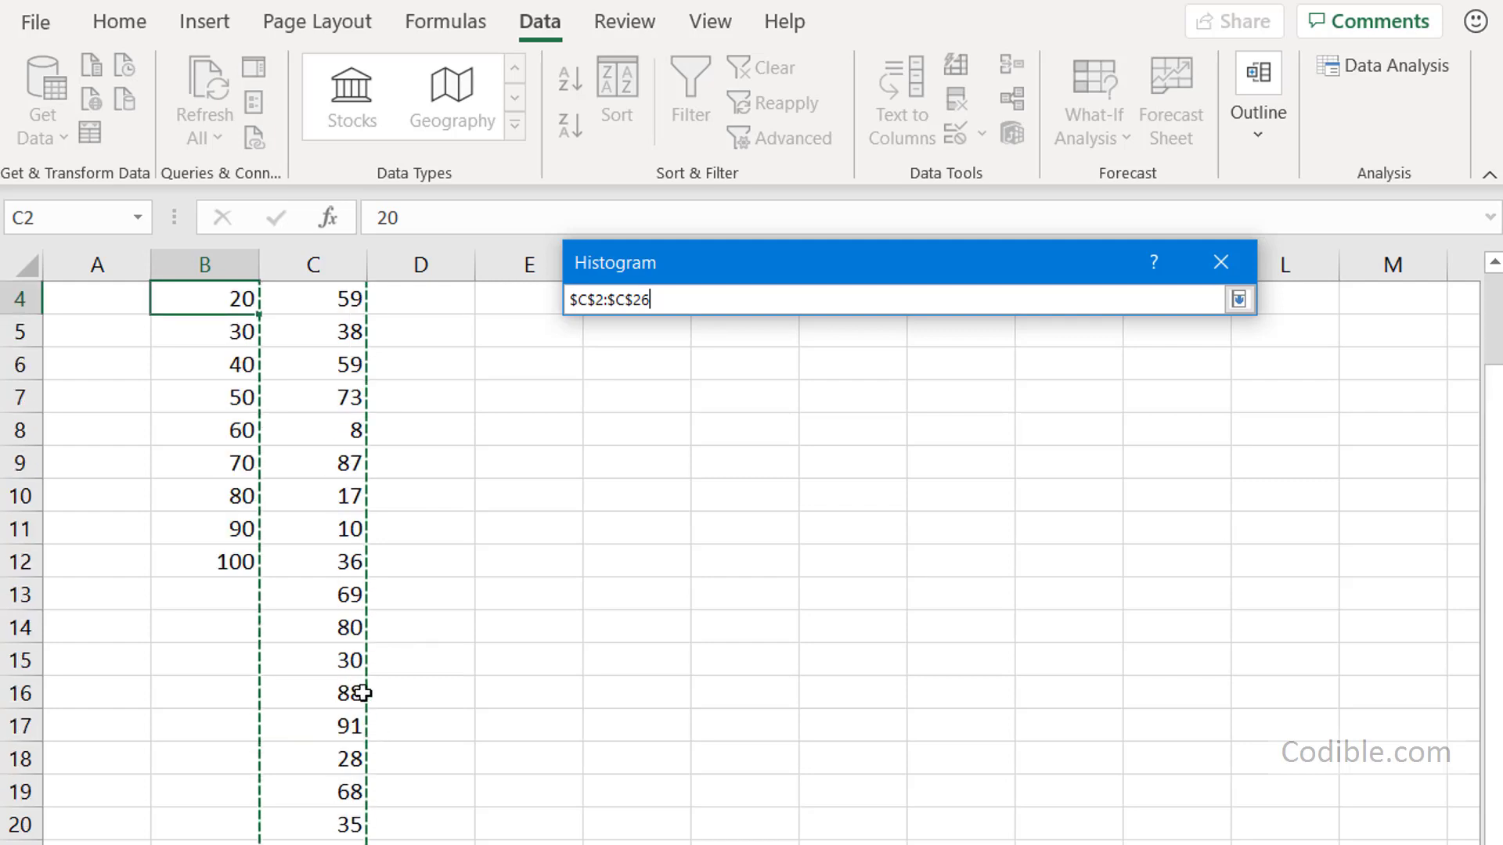
scroll(364, 693, "down", 3)
scroll(369, 678, "up", 4)
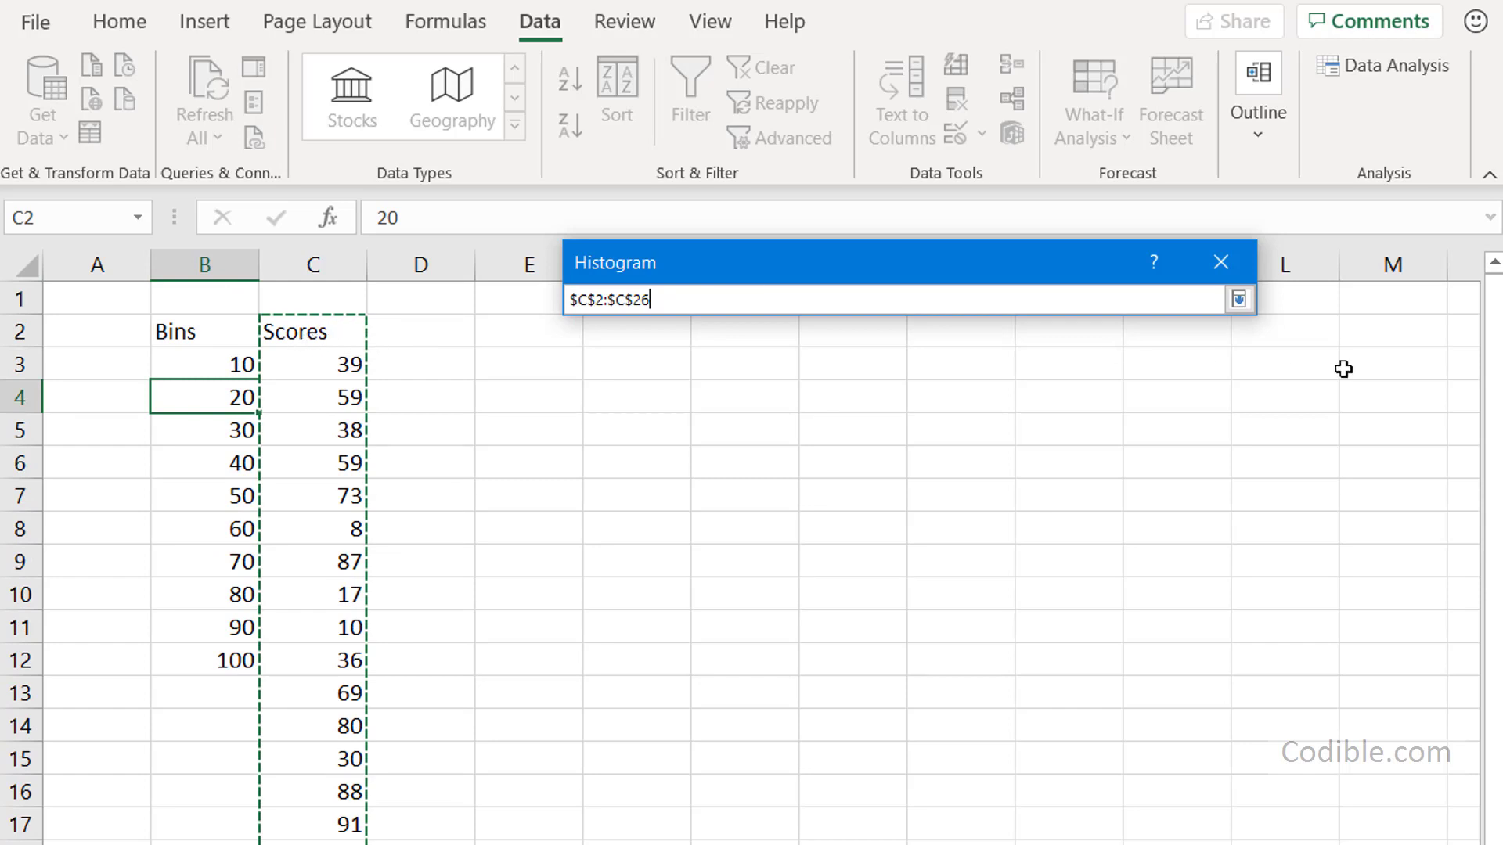
left_click(1238, 304)
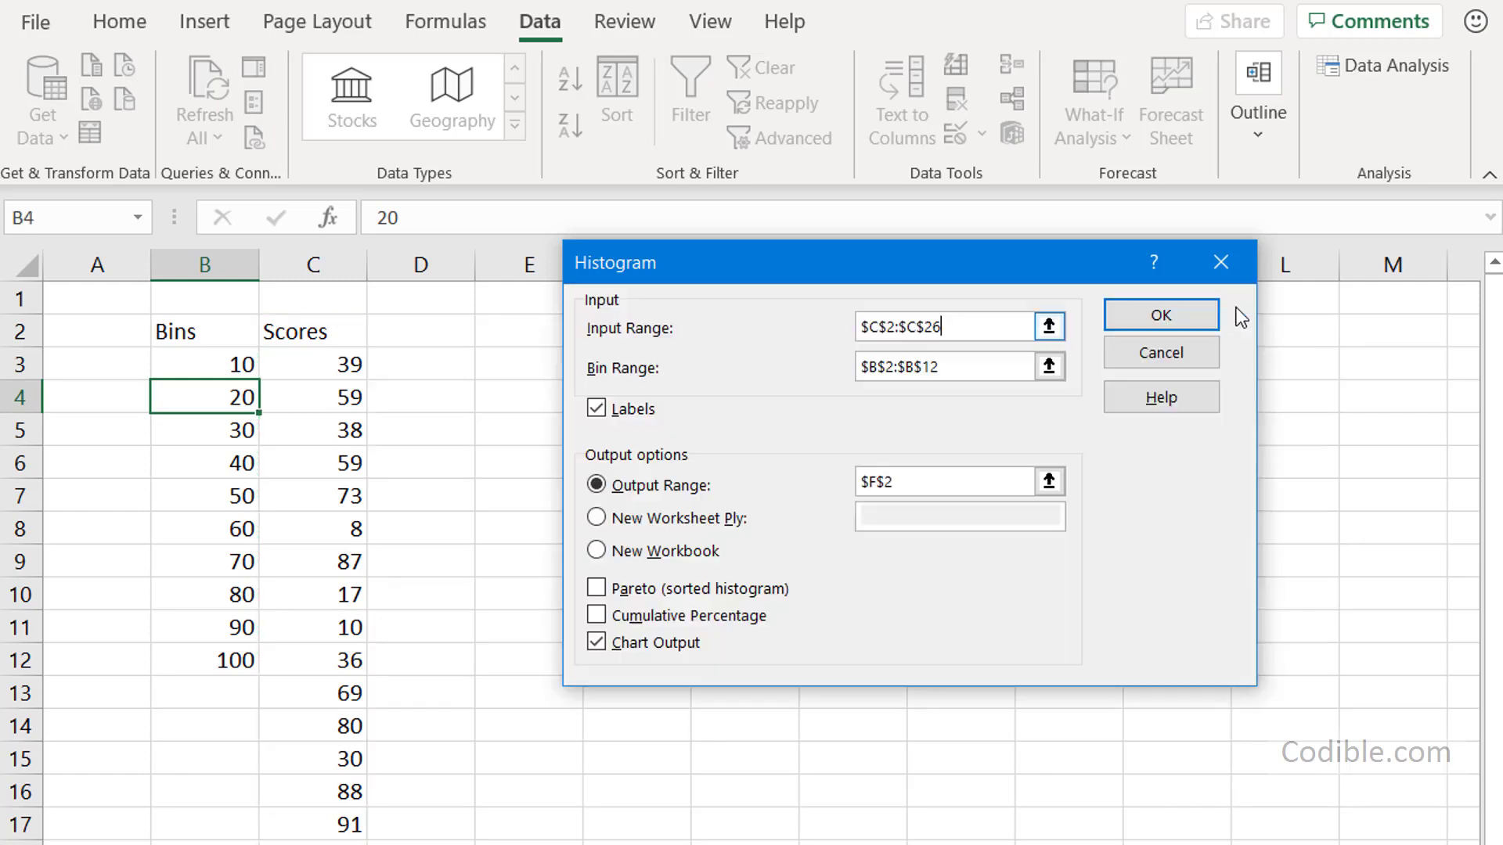
Step: Set the bin range to B2:B12 and the output cell to F2, keeping Chart Output on
left_click(1050, 365)
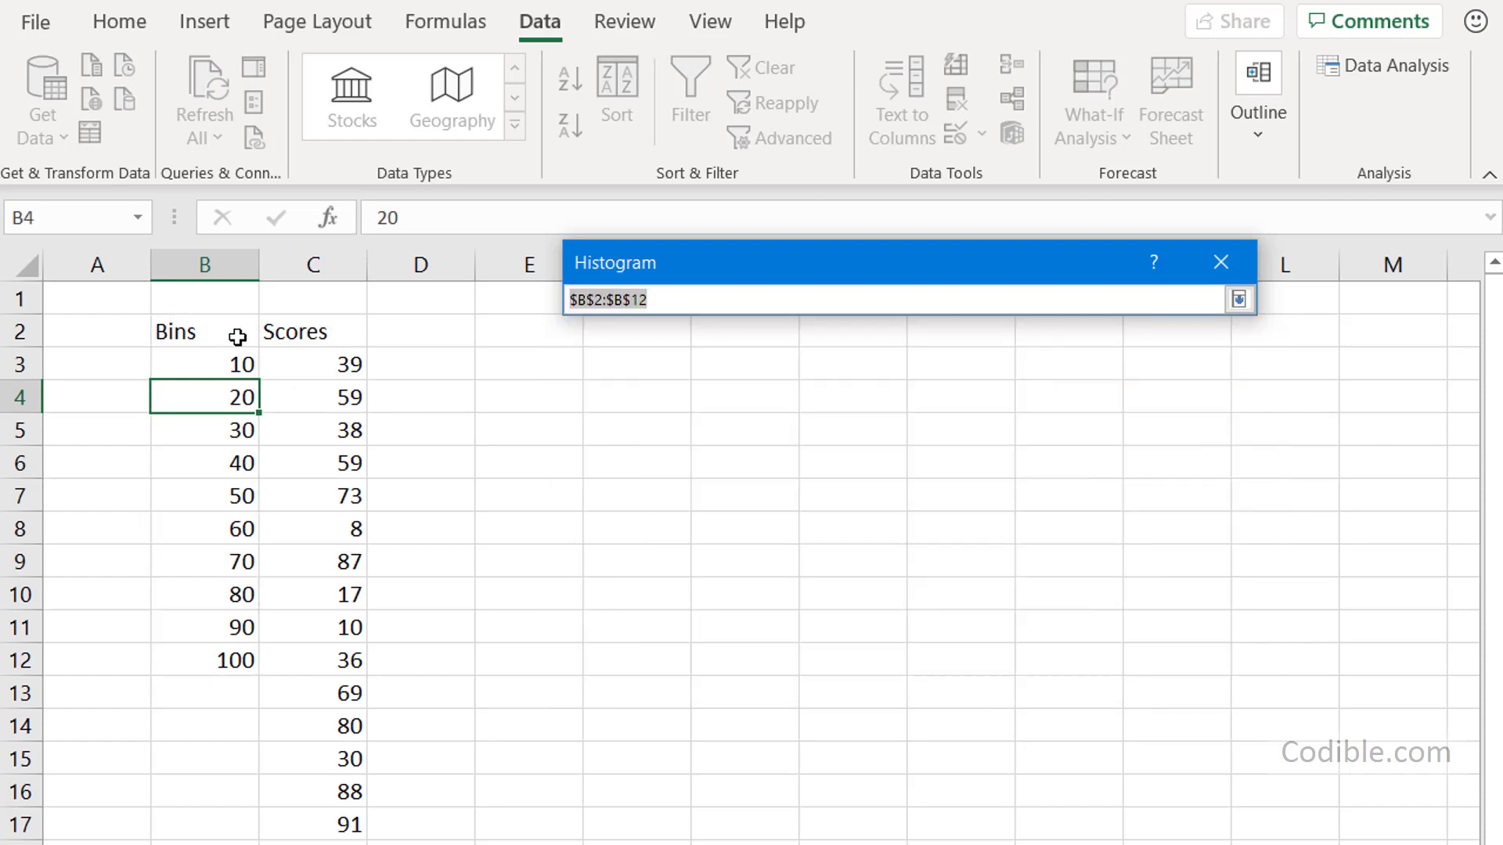
left_click_drag(235, 332, 228, 663)
left_click(1238, 298)
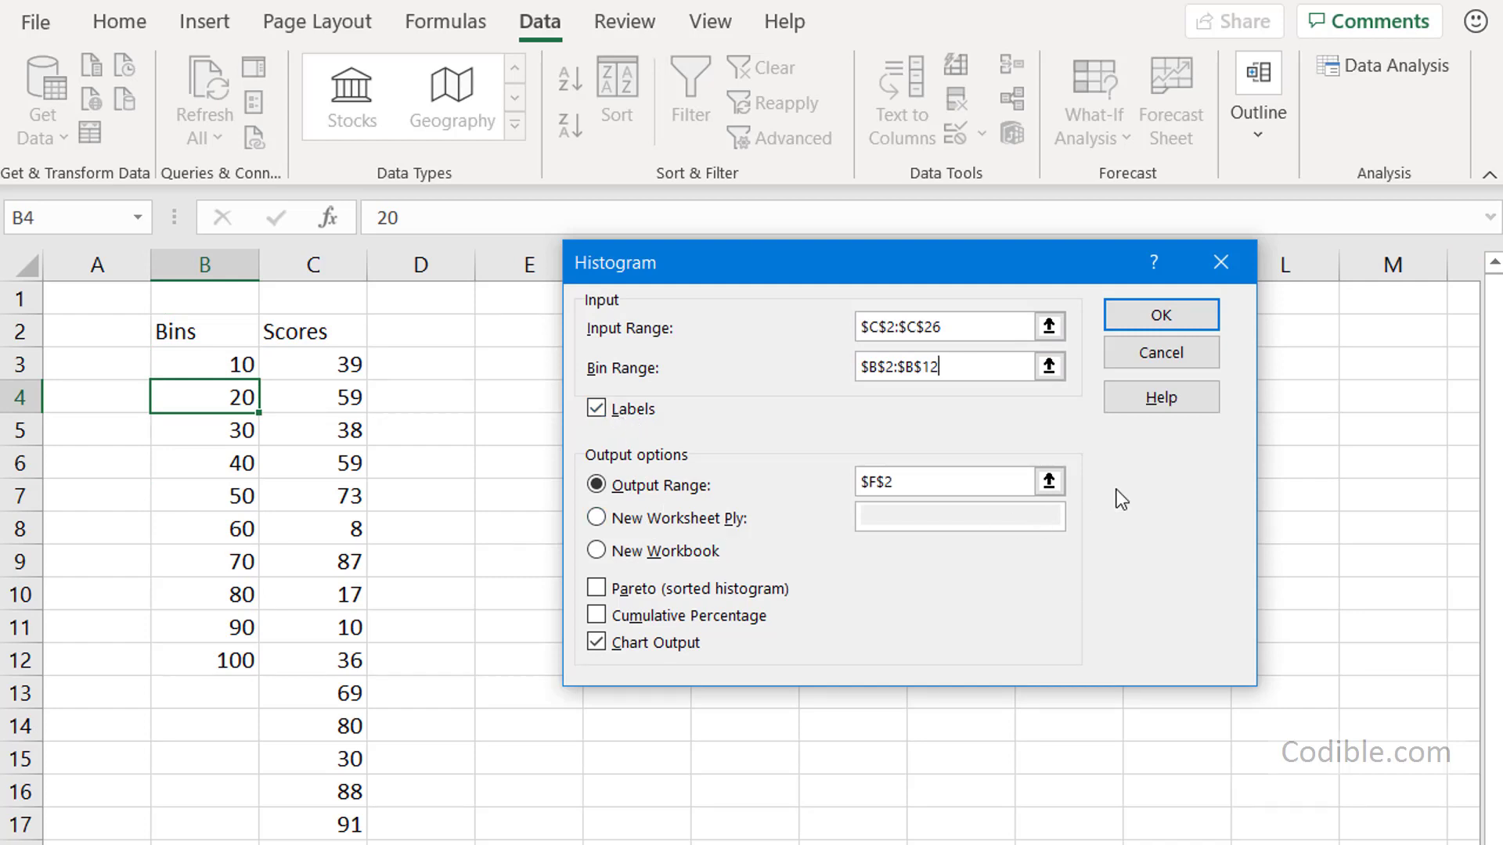
left_click(1048, 481)
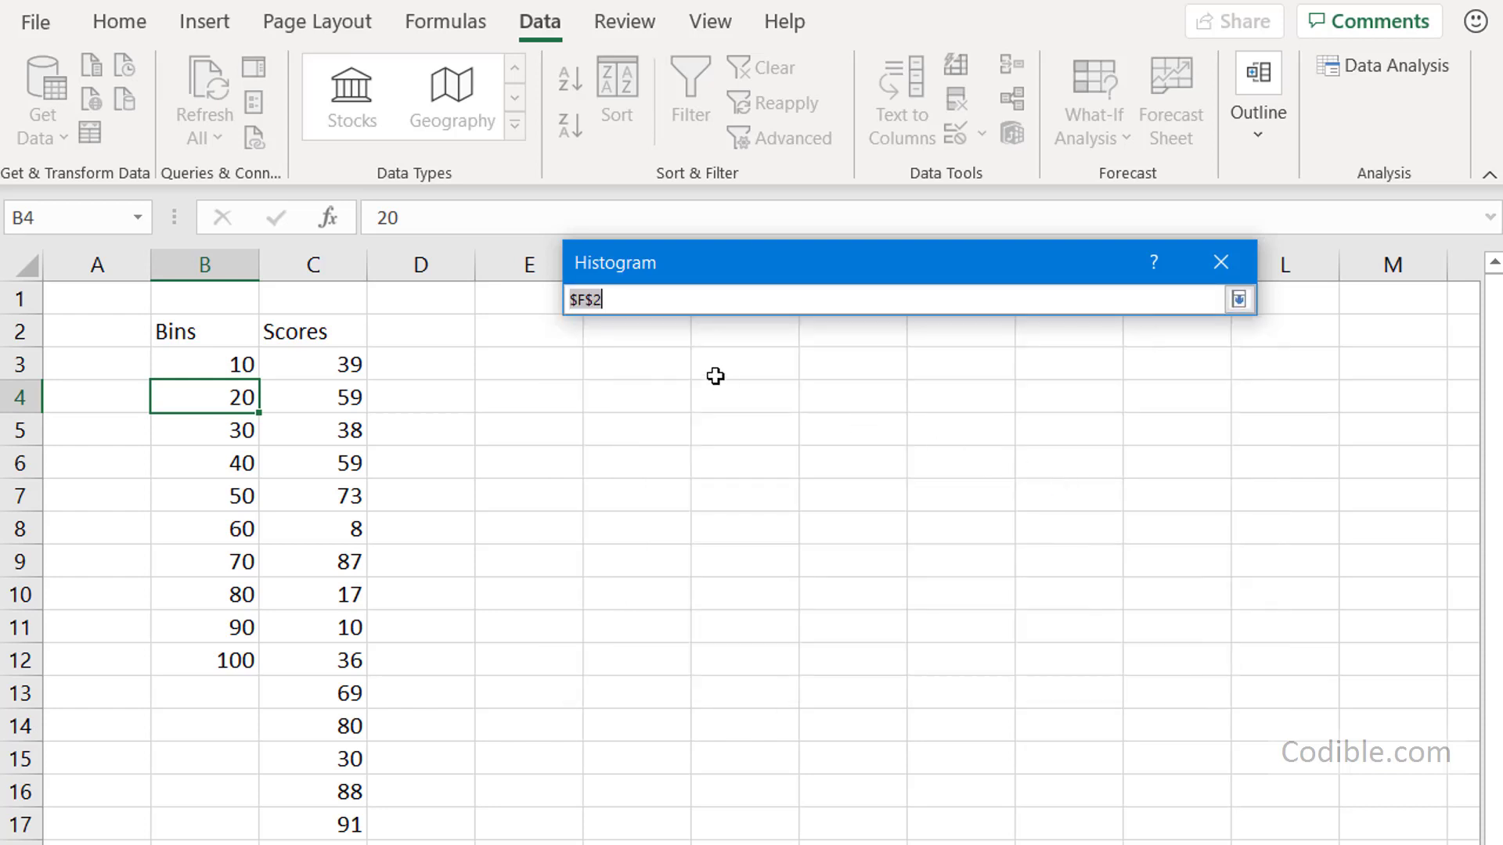
left_click_drag(1058, 253, 983, 501)
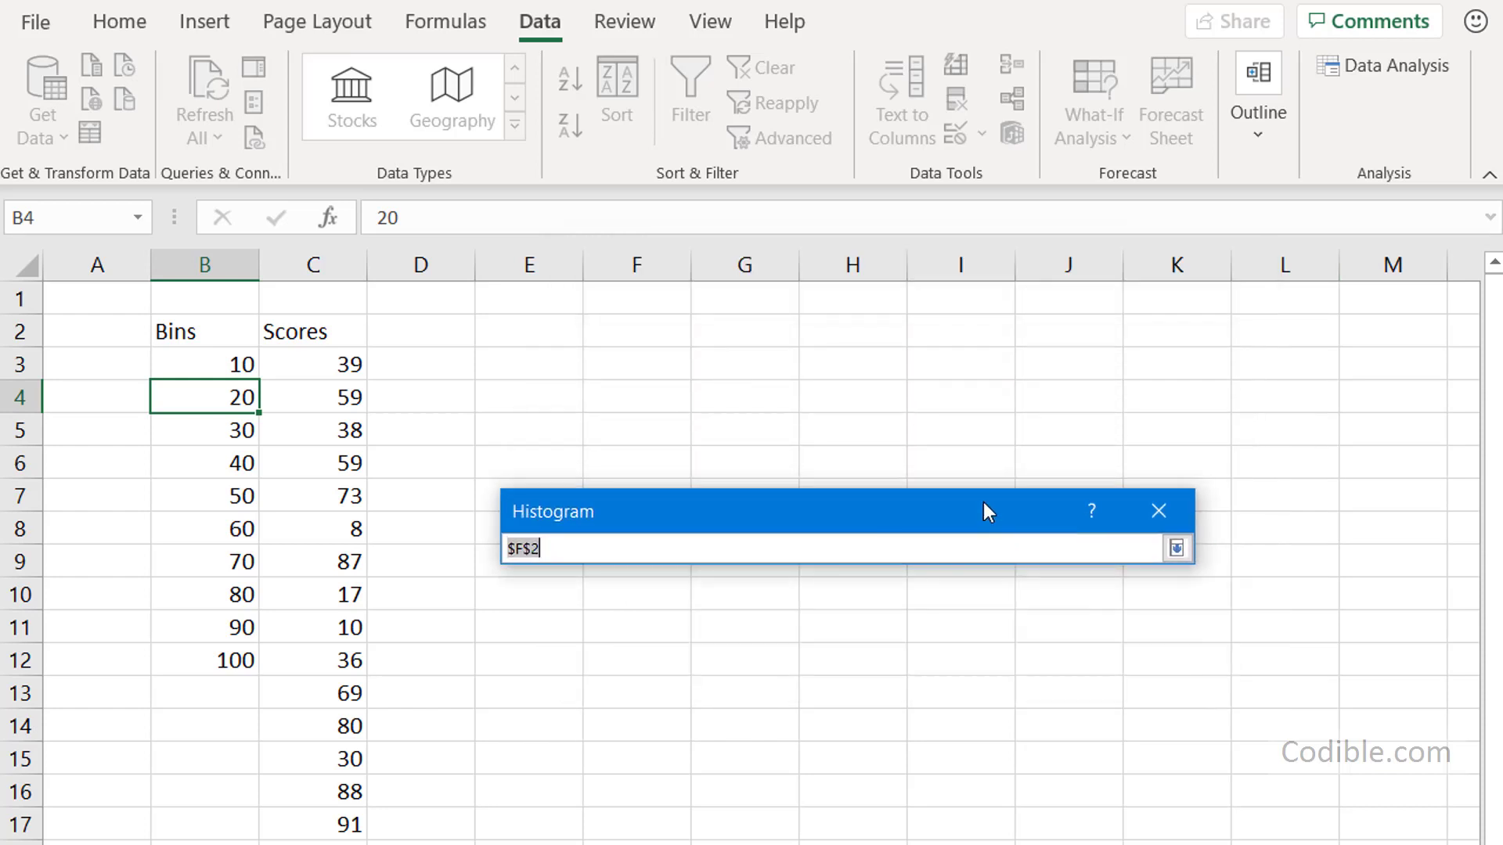
left_click(641, 327)
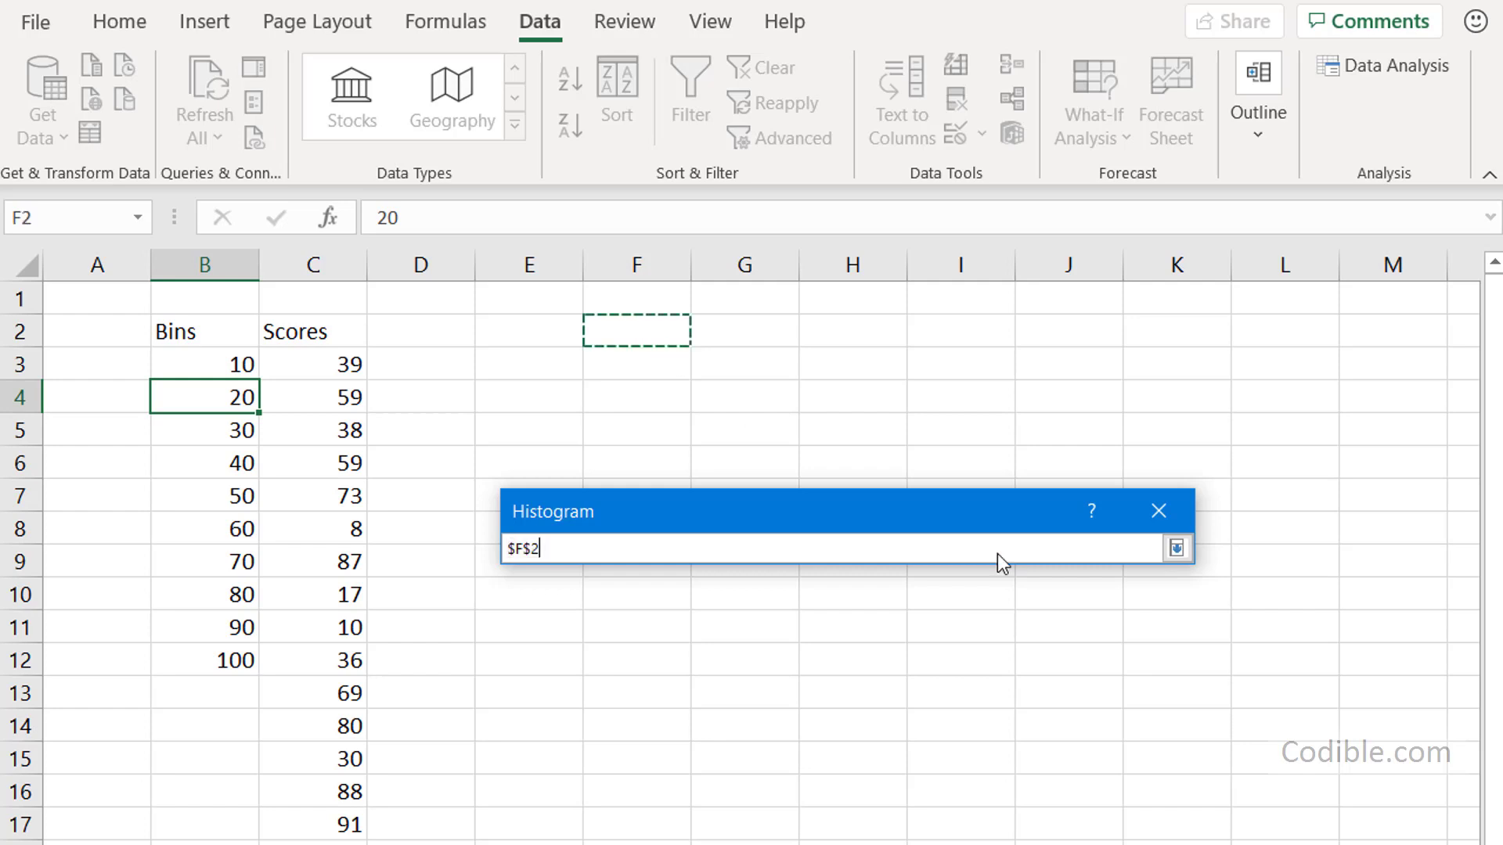
left_click(1176, 547)
left_click_drag(989, 513, 1036, 283)
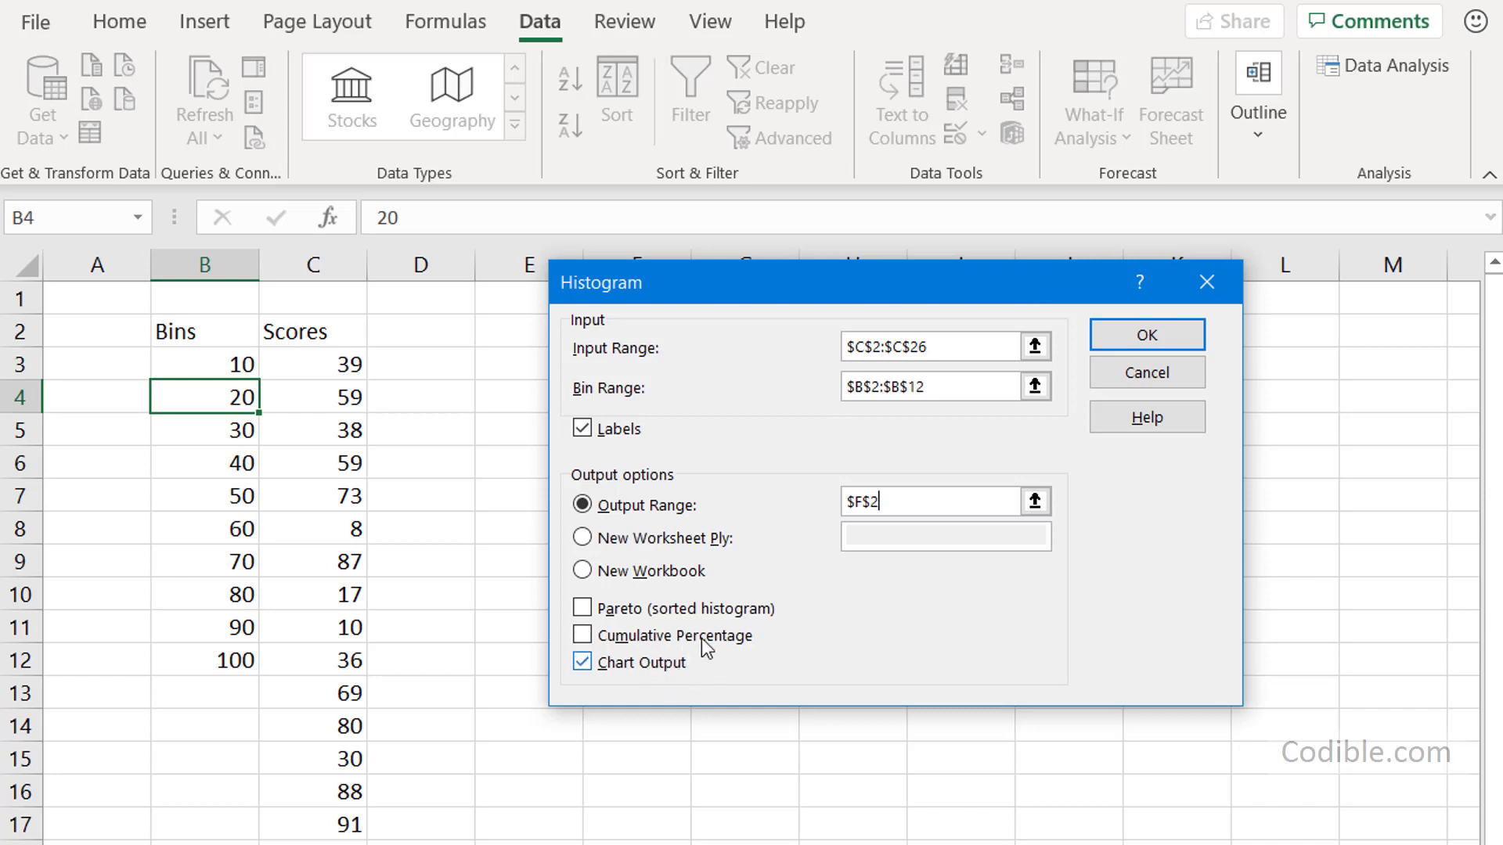
Step: Run the histogram, then move the chart beside the table and enlarge it
left_click(1175, 335)
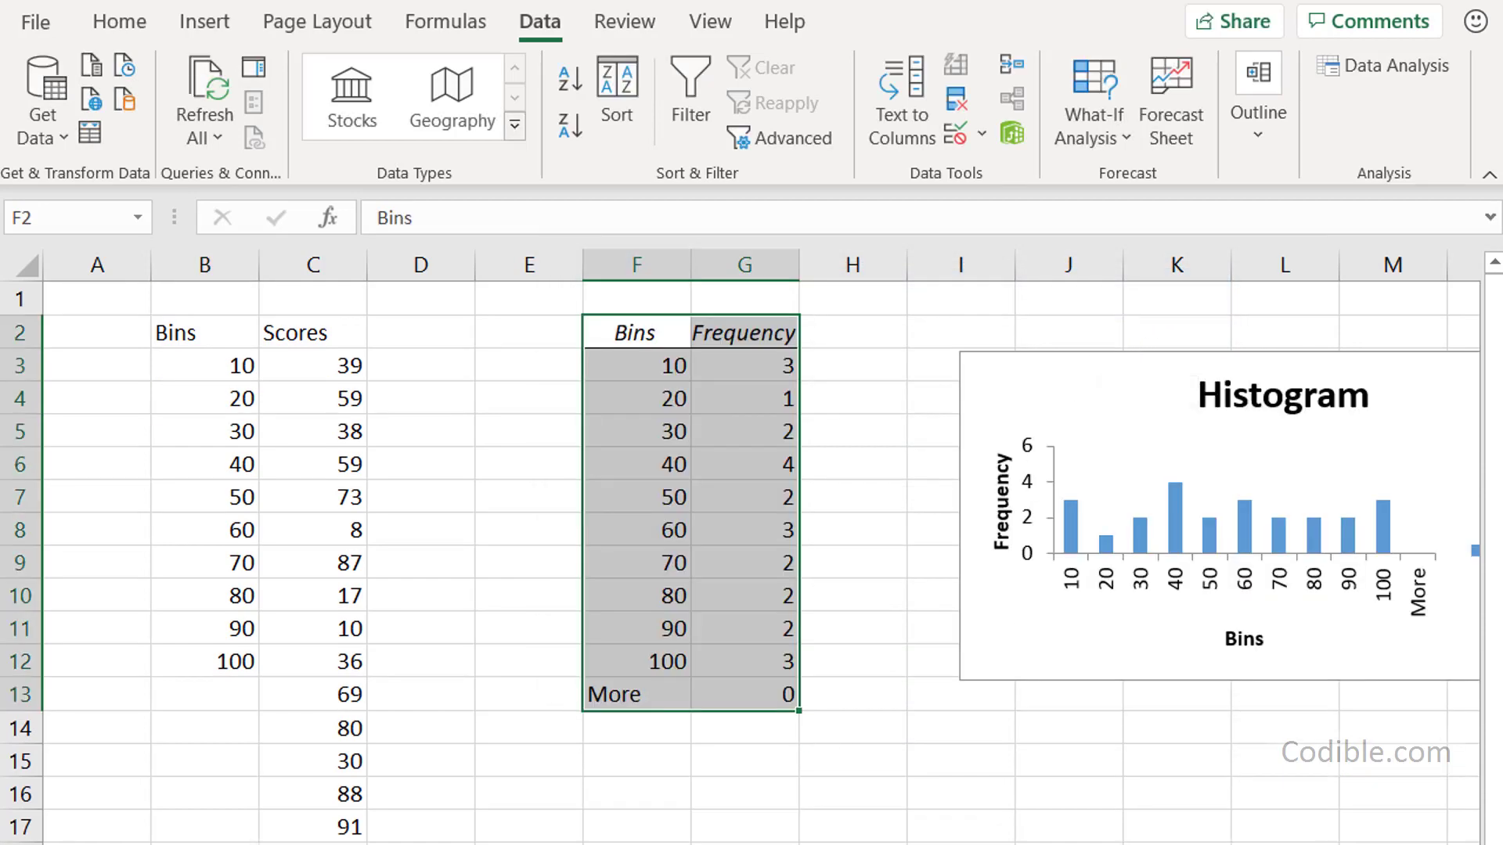
scroll(760, 547, "right", 2)
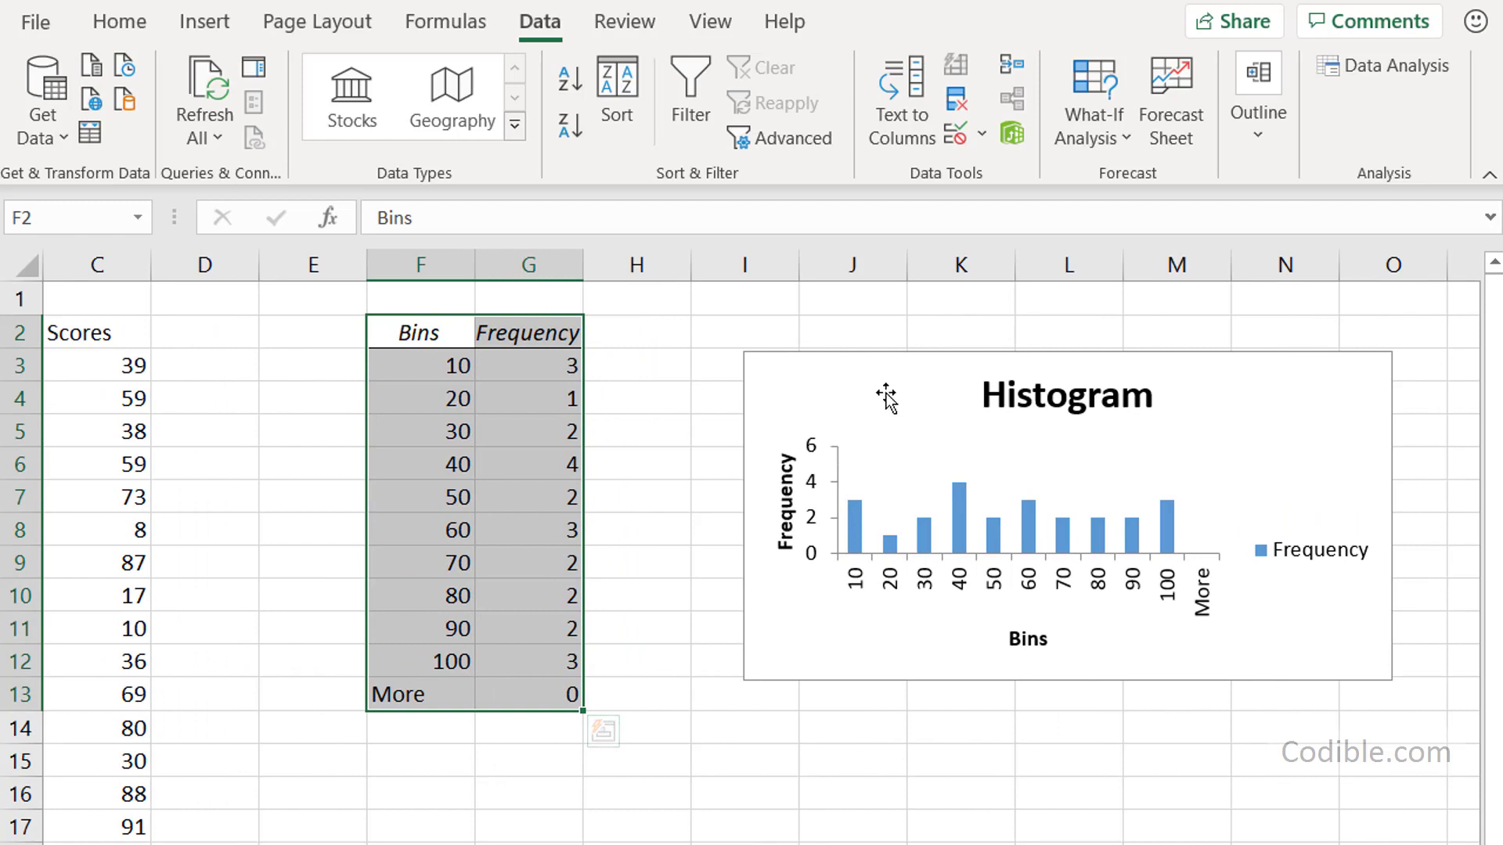
left_click_drag(887, 397, 764, 381)
left_click_drag(1269, 665, 1254, 776)
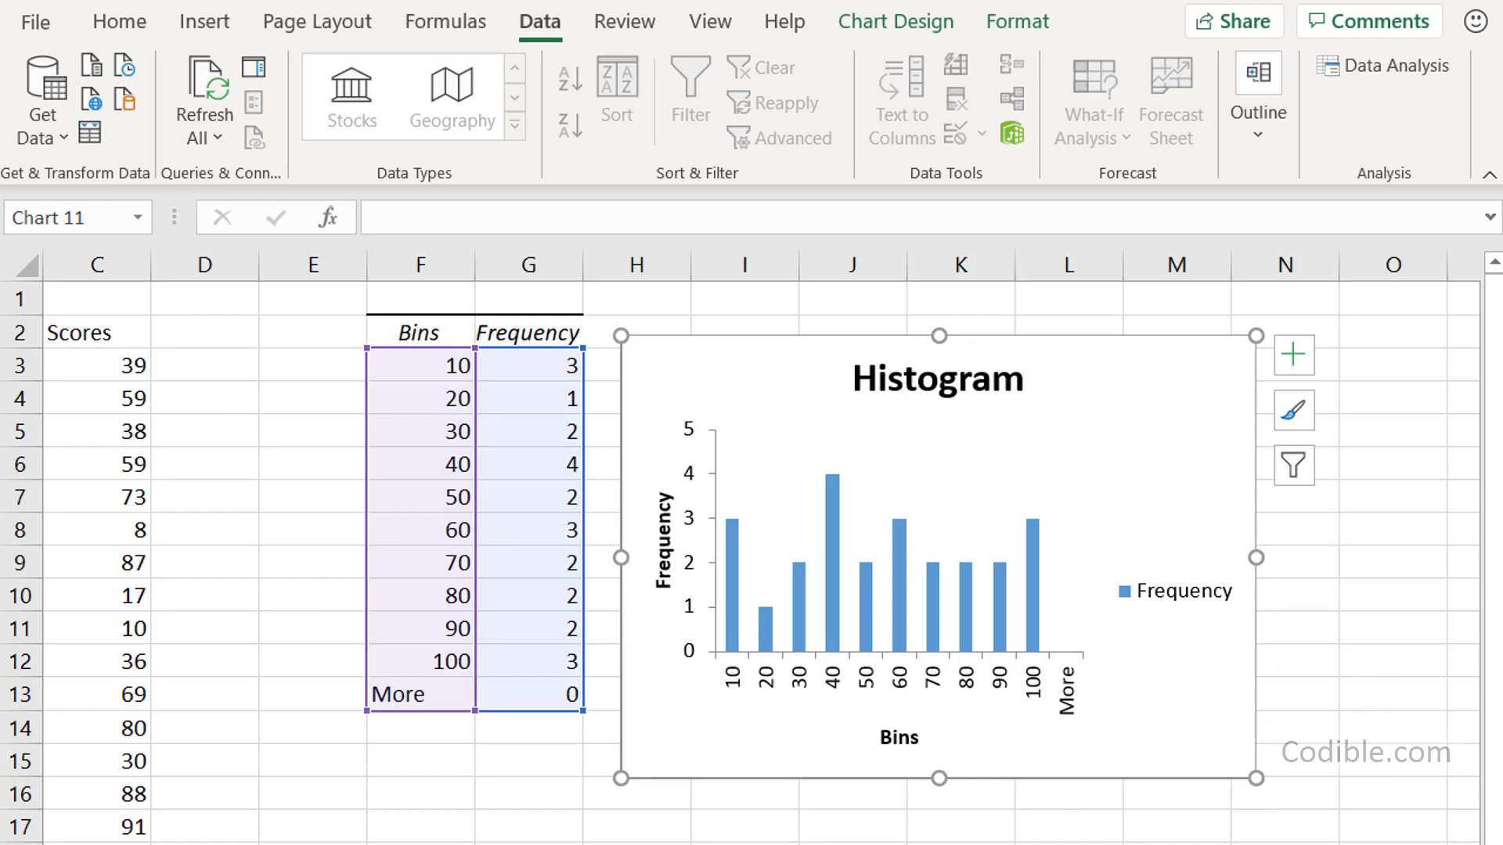
Step: Compare the bin values and scores with the generated Bins/Frequency table at F2
scroll(751, 548, "left", 2)
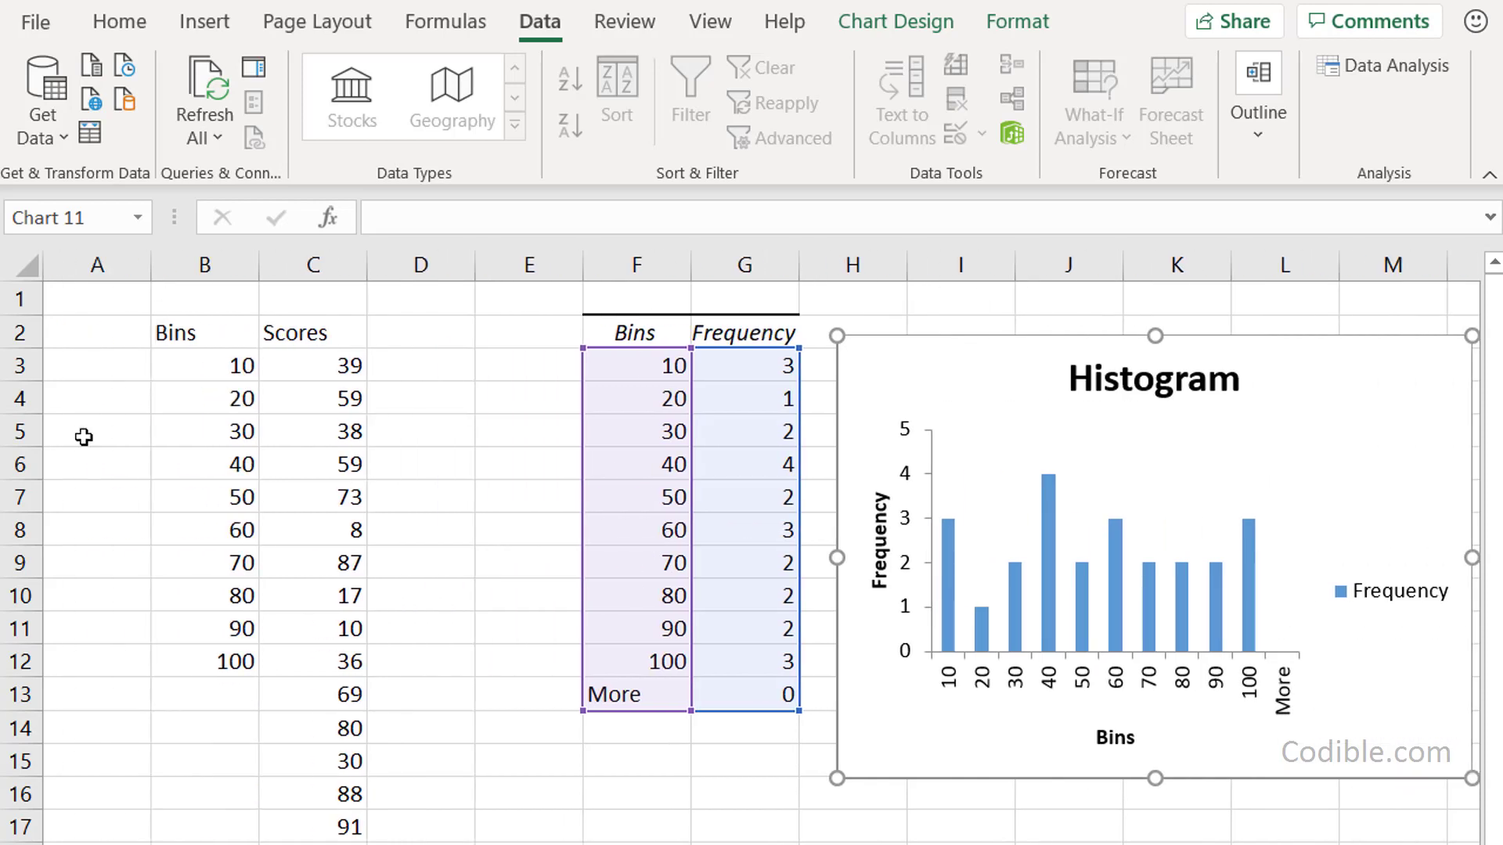
left_click_drag(235, 364, 192, 655)
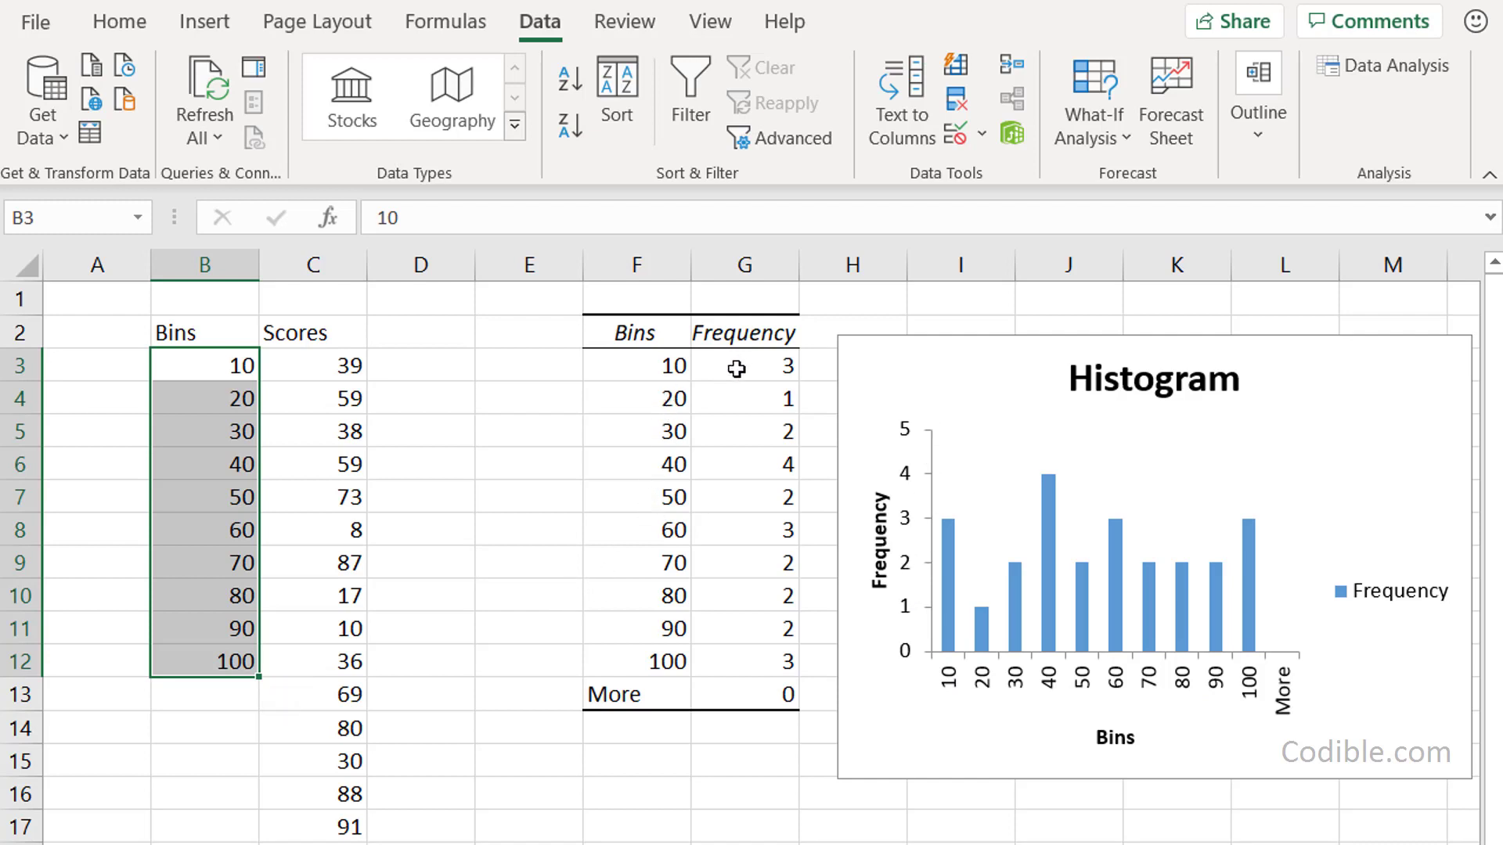
left_click(649, 373)
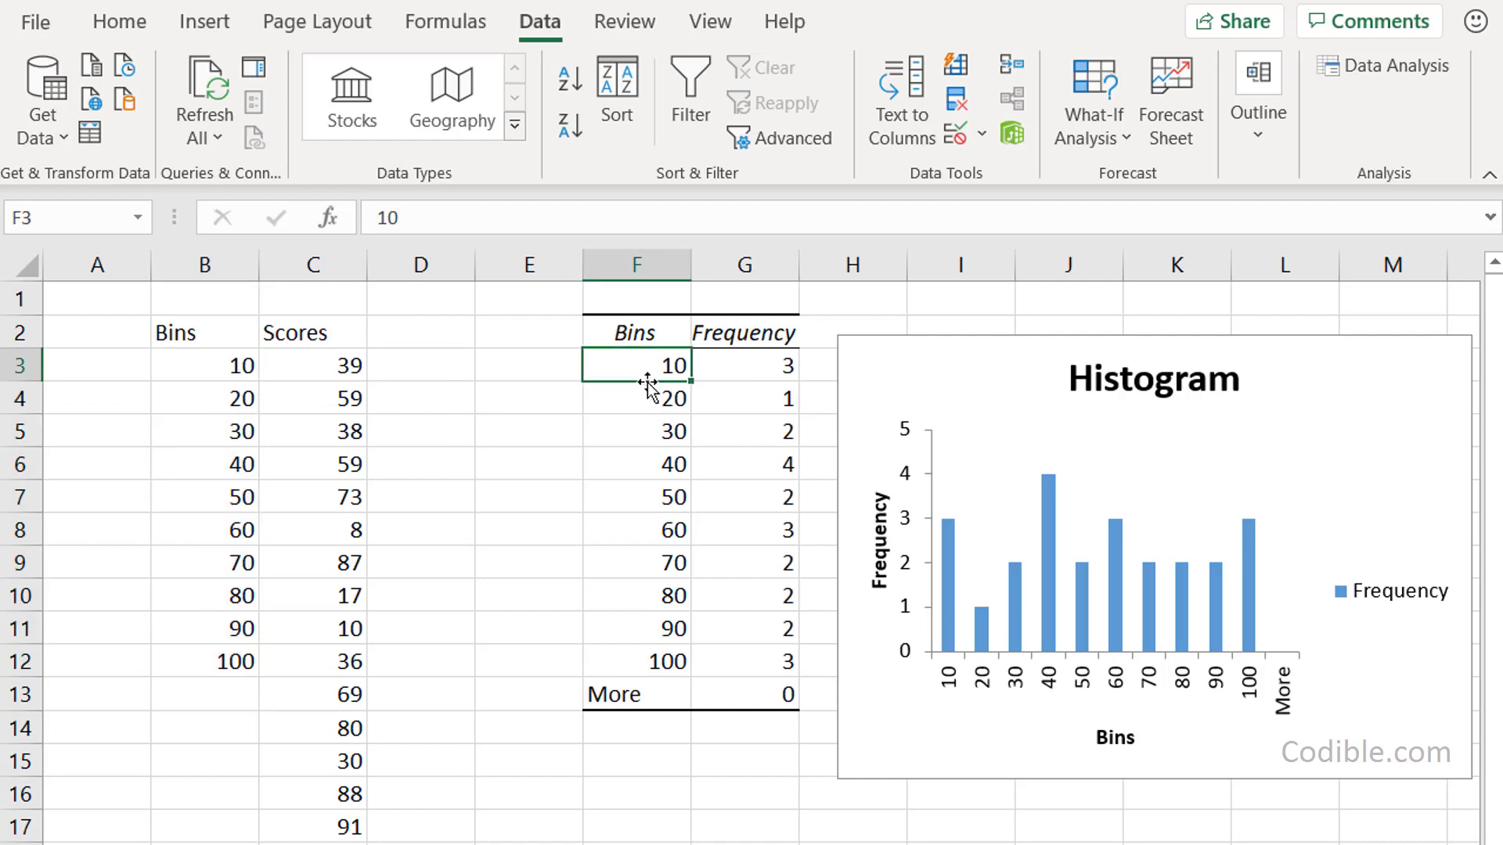
left_click(776, 361)
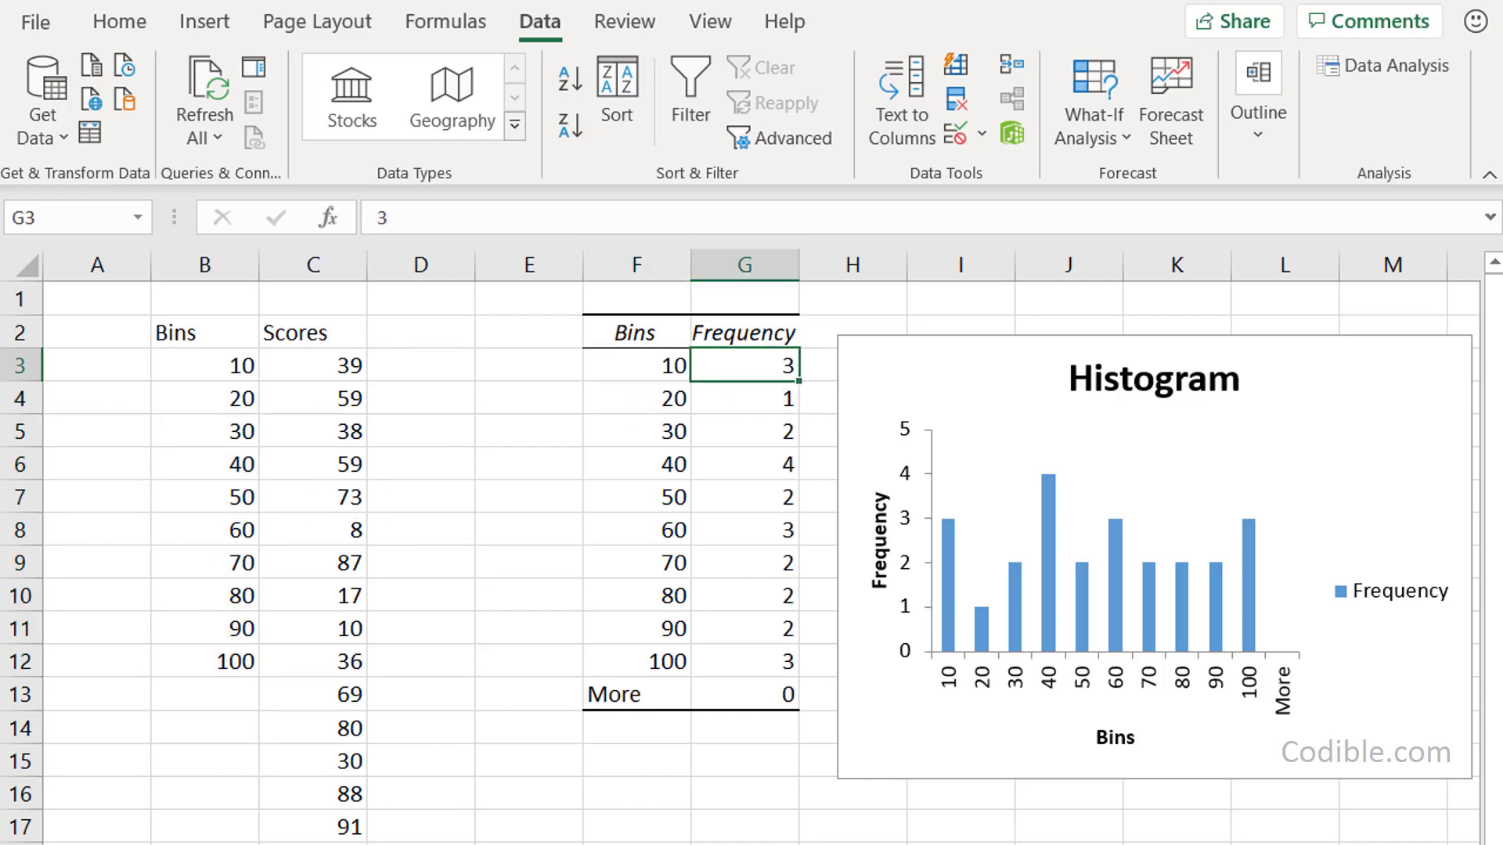
scroll(751, 559, "down", 2)
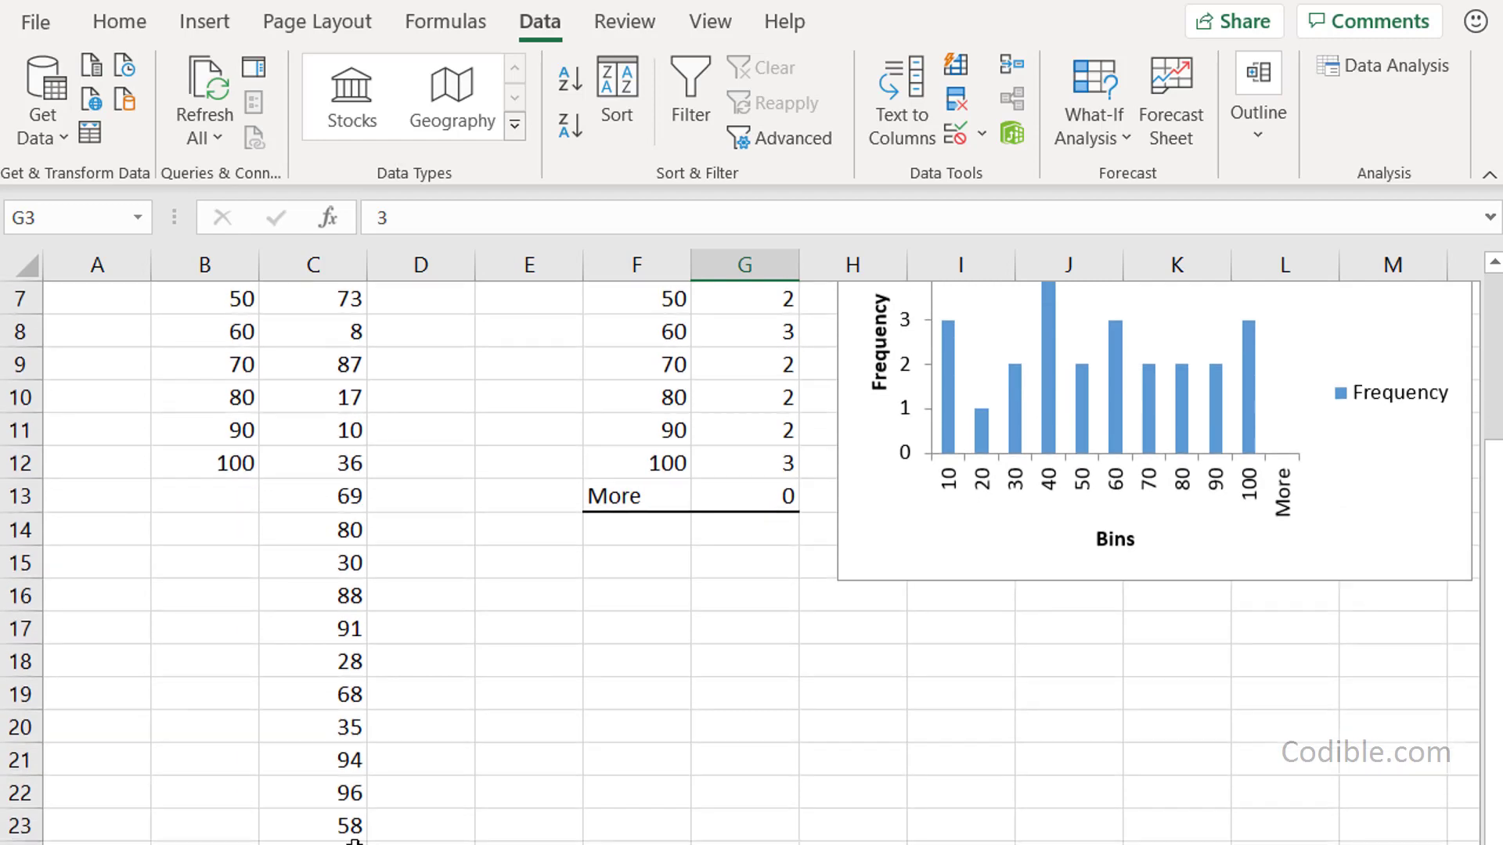
scroll(360, 744, "down", 1)
left_click(349, 763)
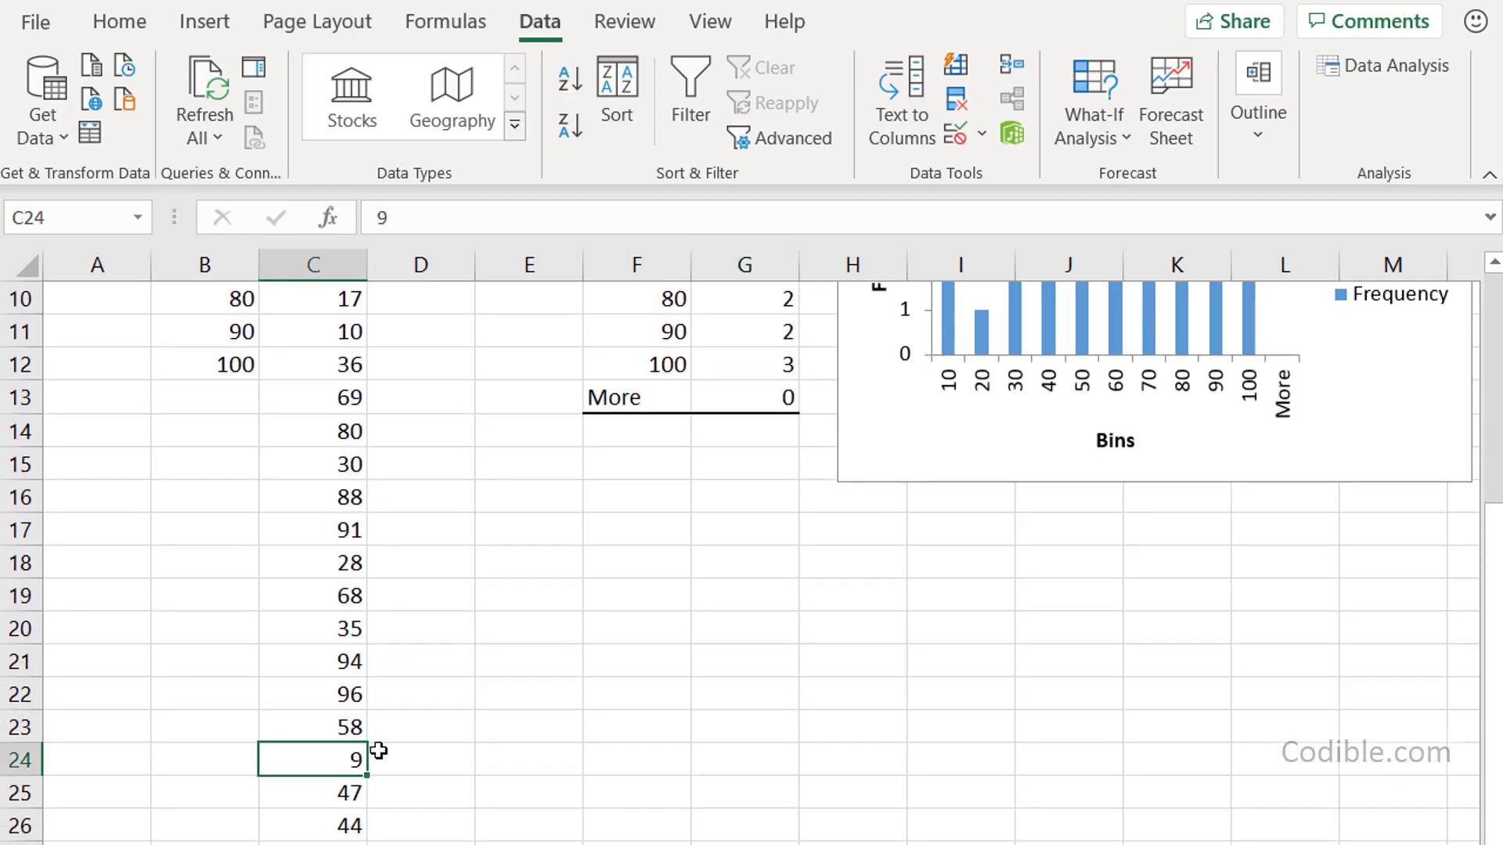
scroll(380, 750, "up", 3)
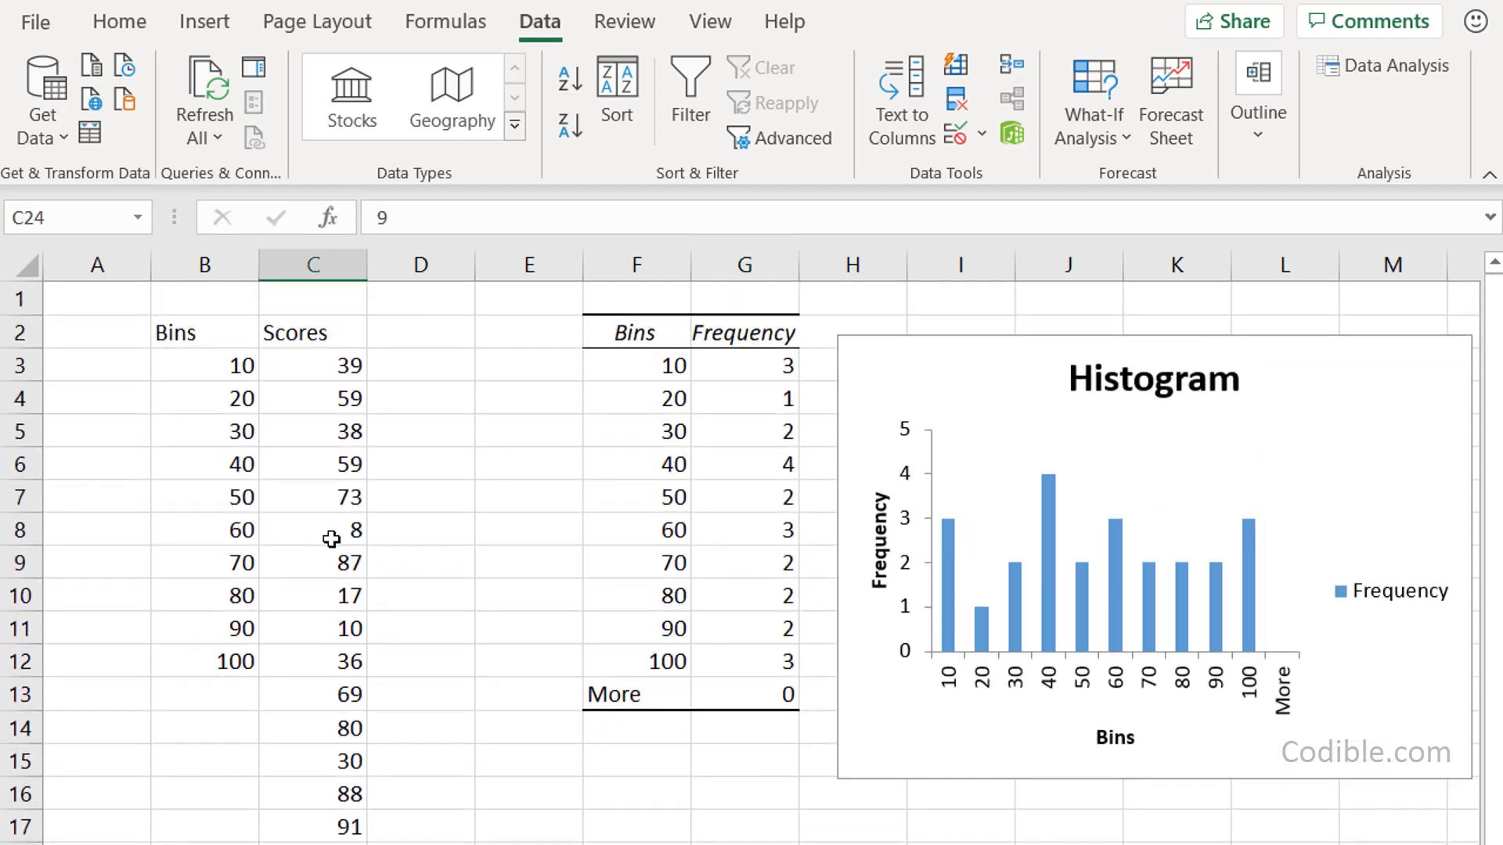
left_click(335, 539)
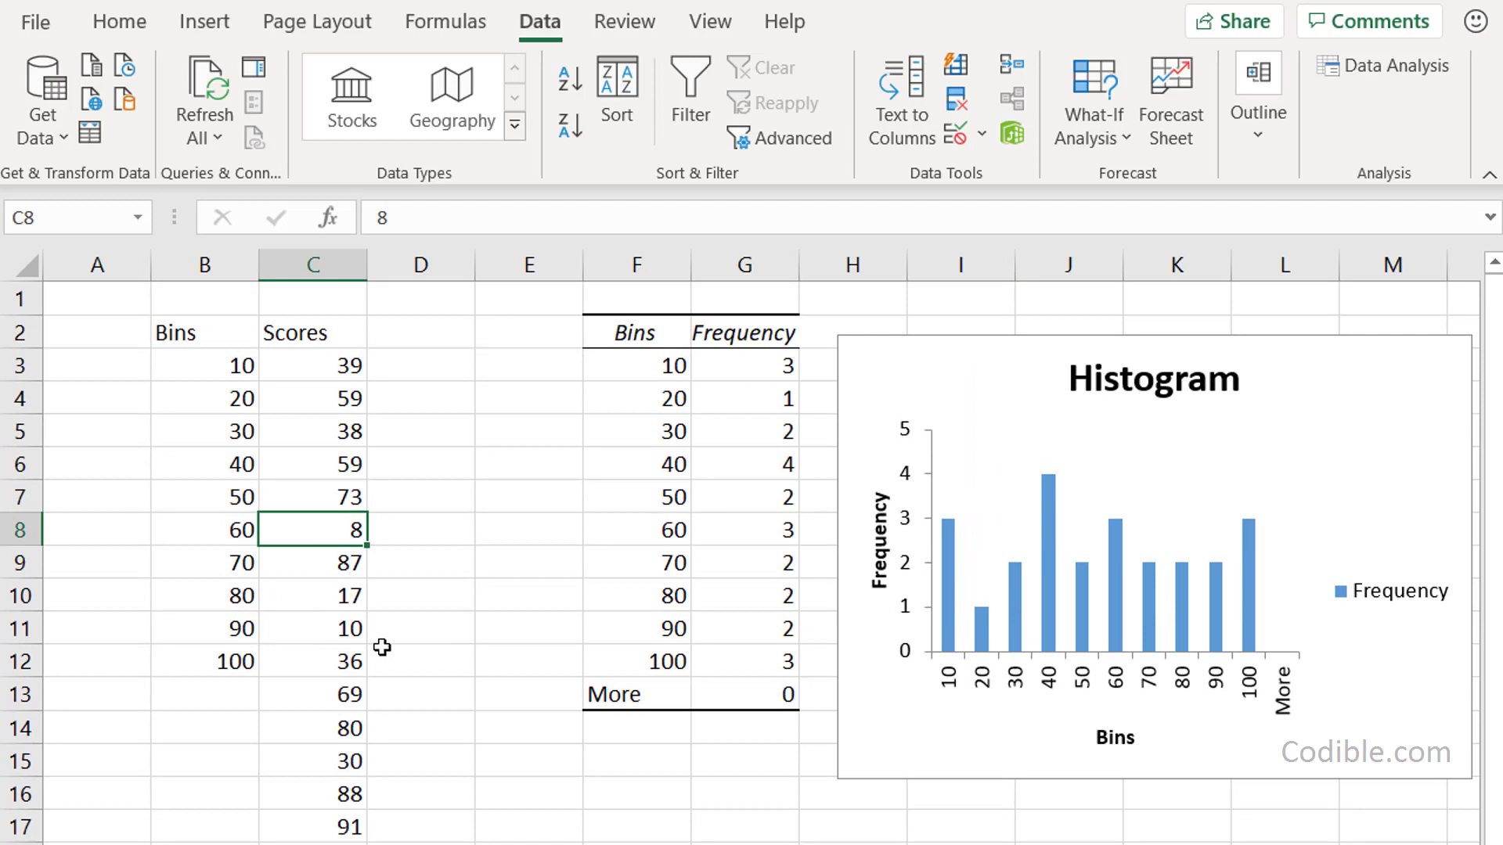
left_click(356, 634)
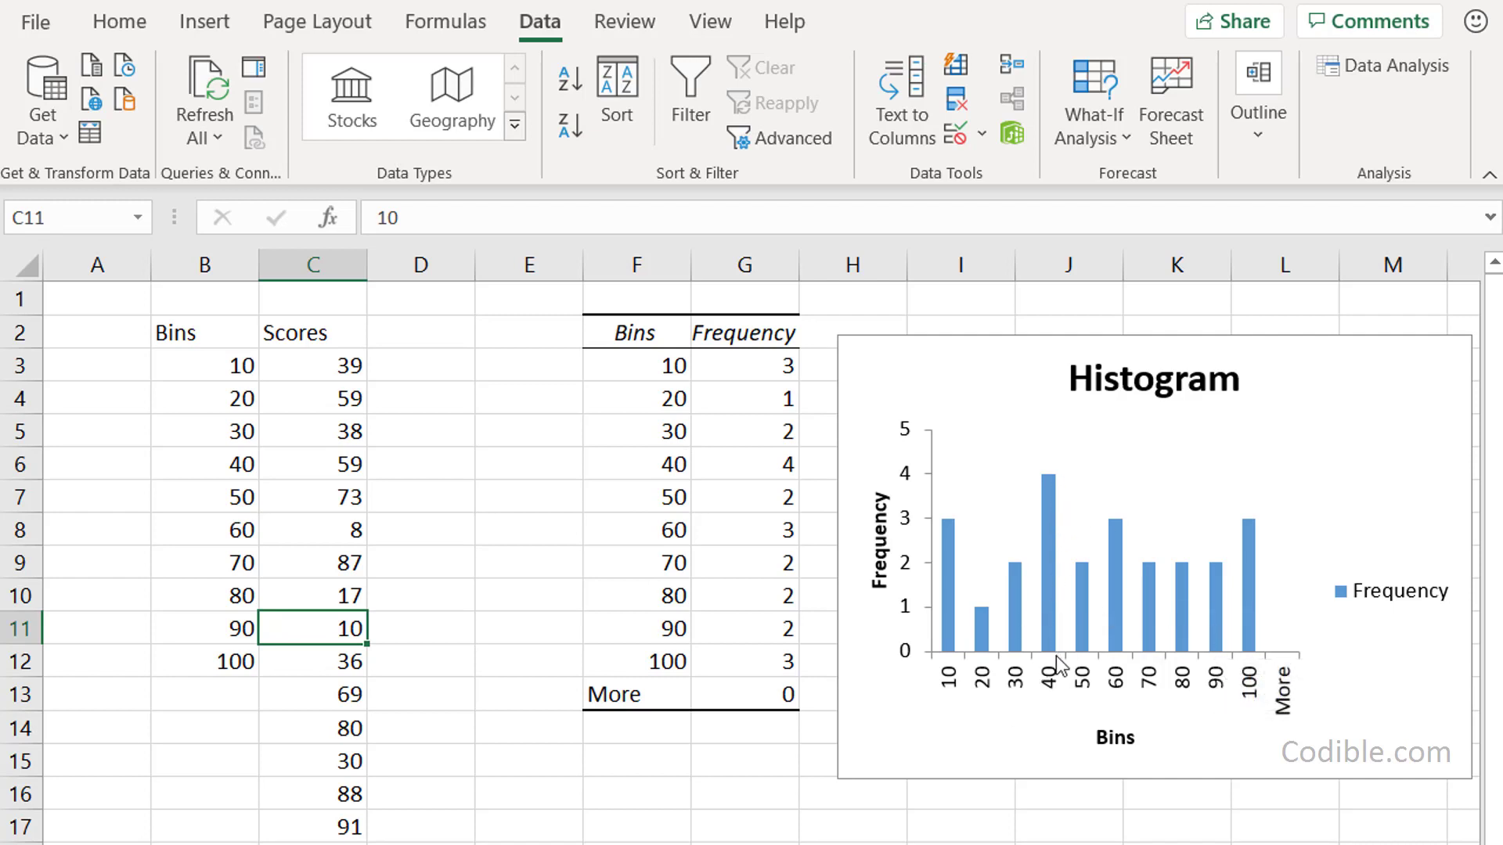
mouse_move(1053, 599)
mouse_move(1028, 635)
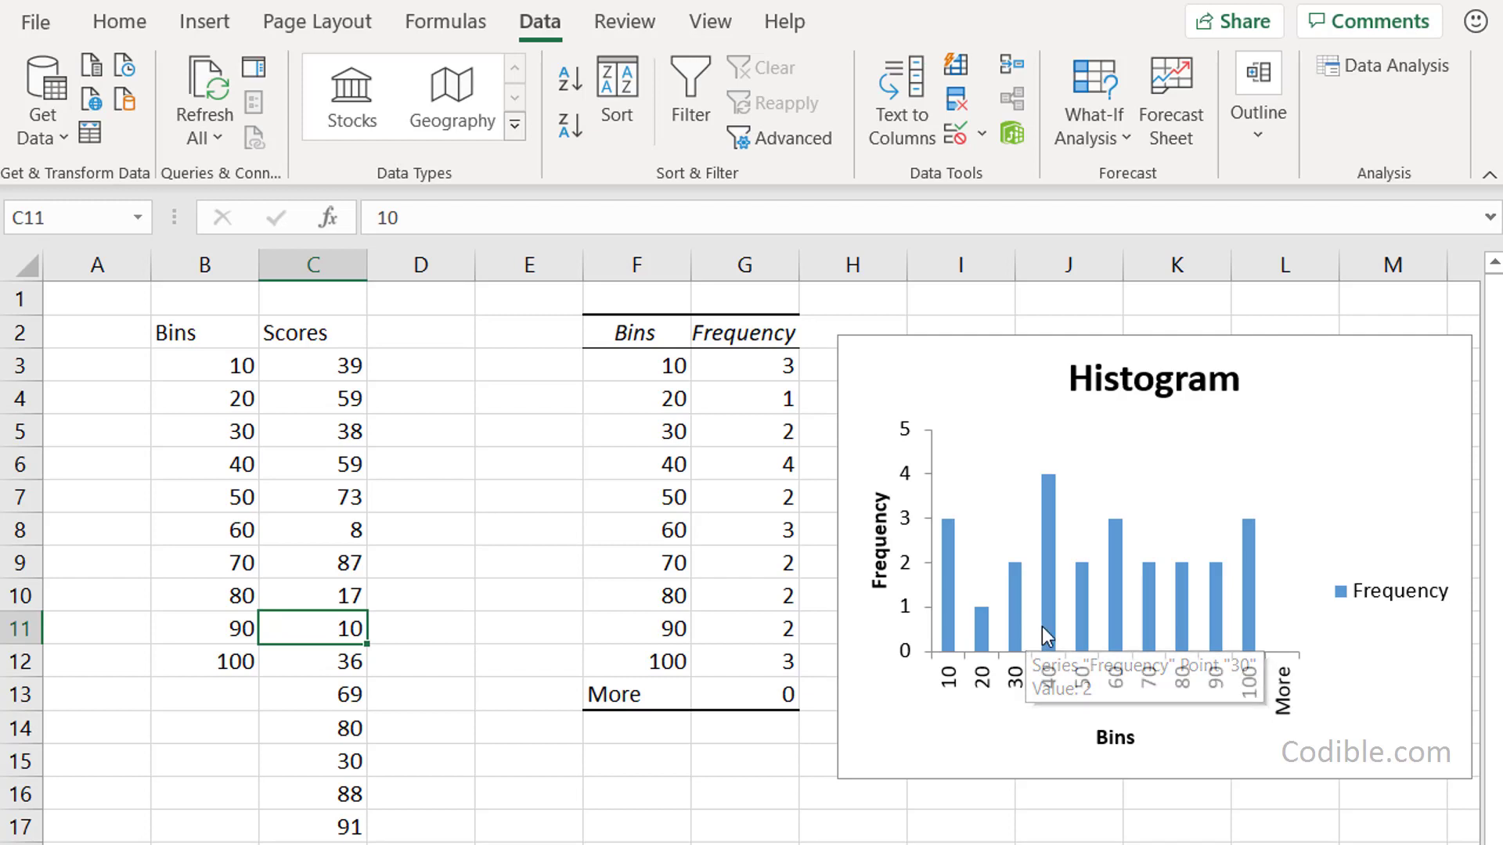
Step: Set the Frequency bars' Gap Width to 50% in Format Data Series
left_click(1050, 599)
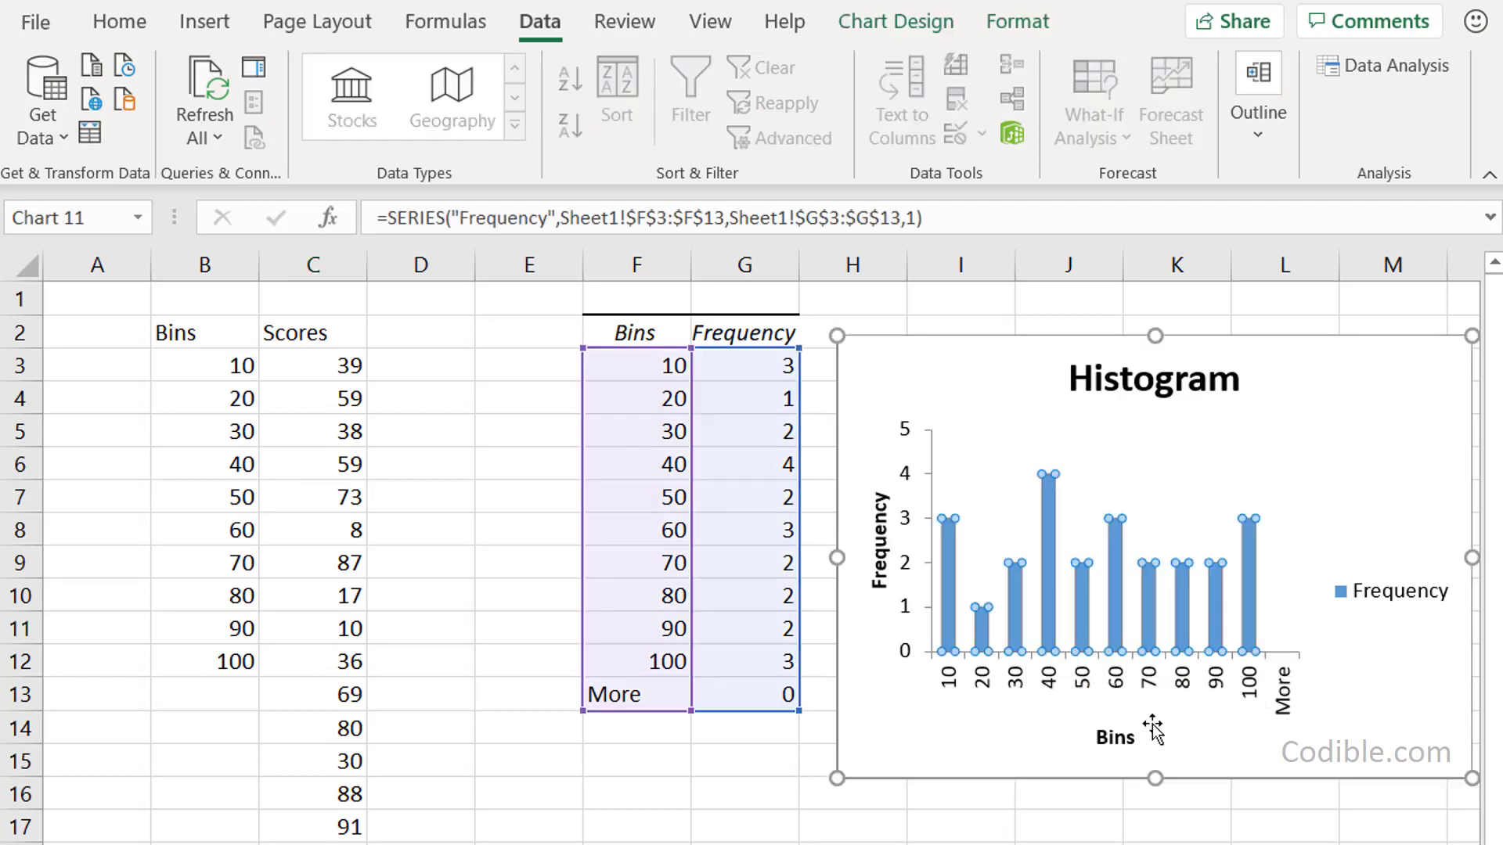
right_click(1048, 501)
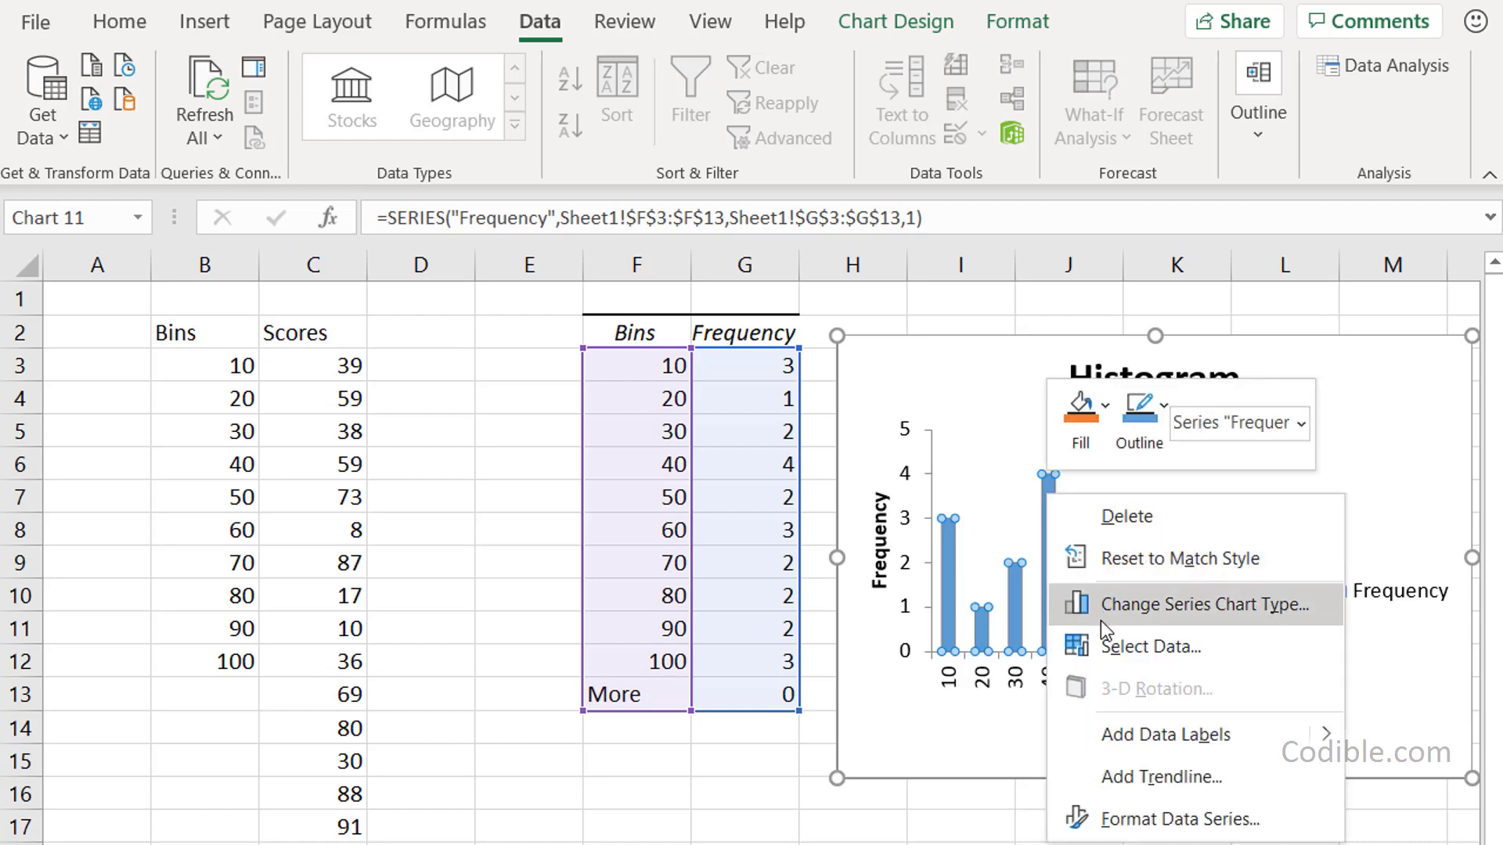
left_click(1105, 820)
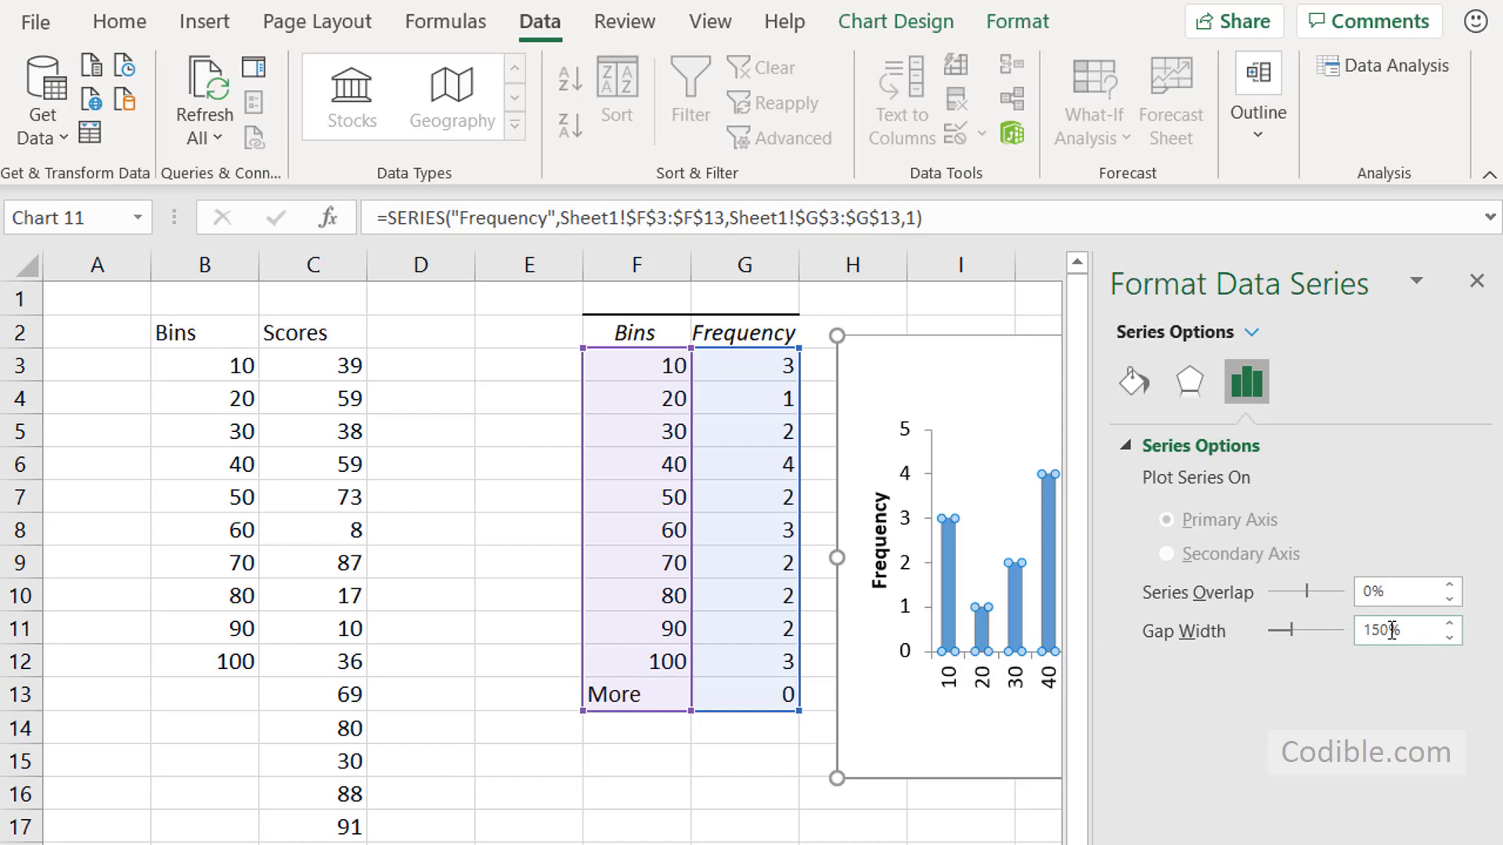
left_click_drag(1415, 630, 1362, 631)
type("50")
key("Return")
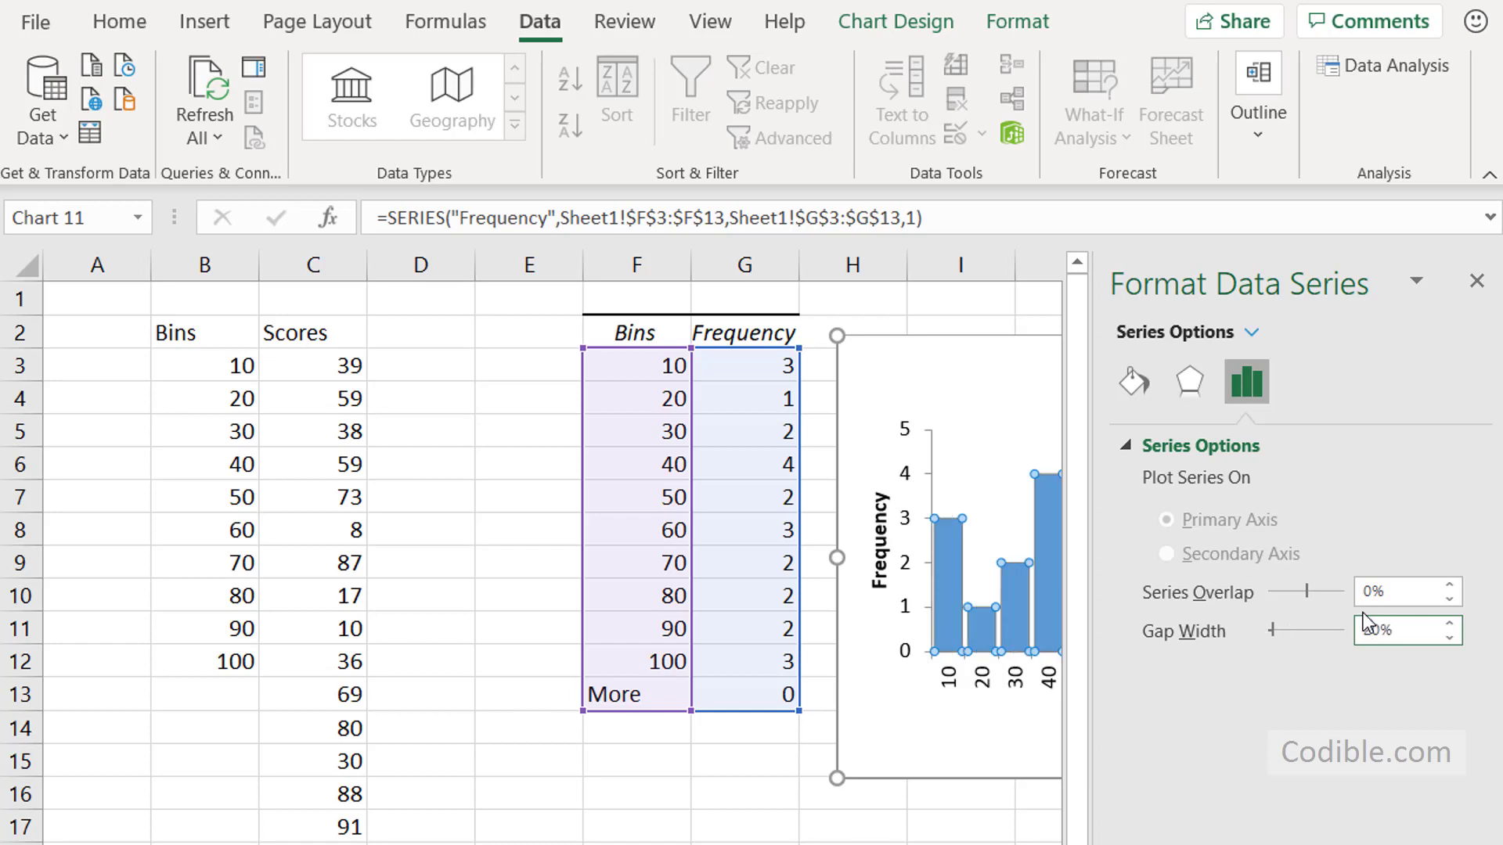
left_click(1476, 281)
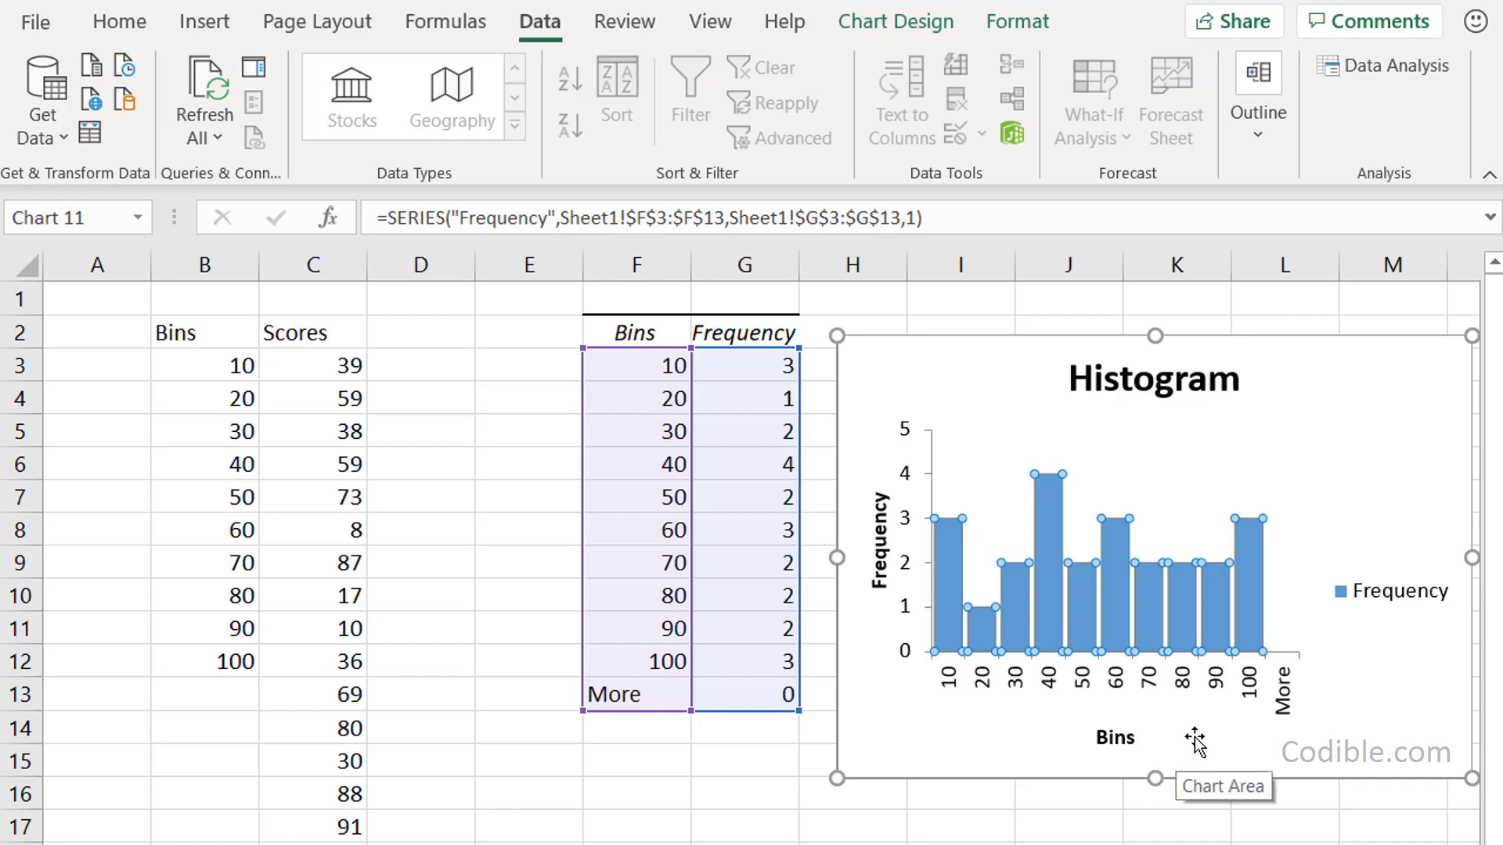
key("ctrl+z")
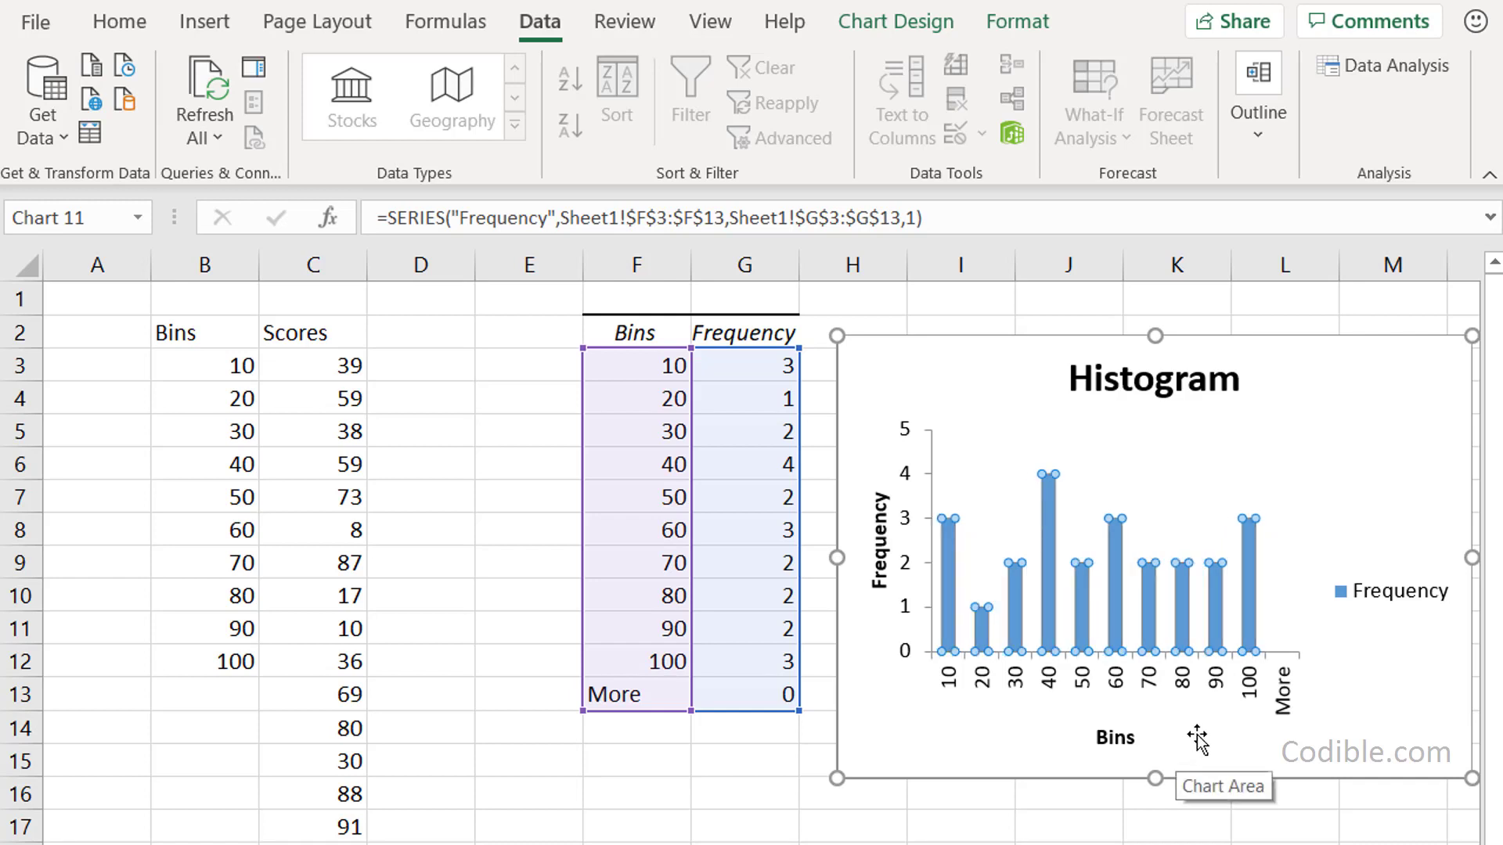
key("ctrl+y")
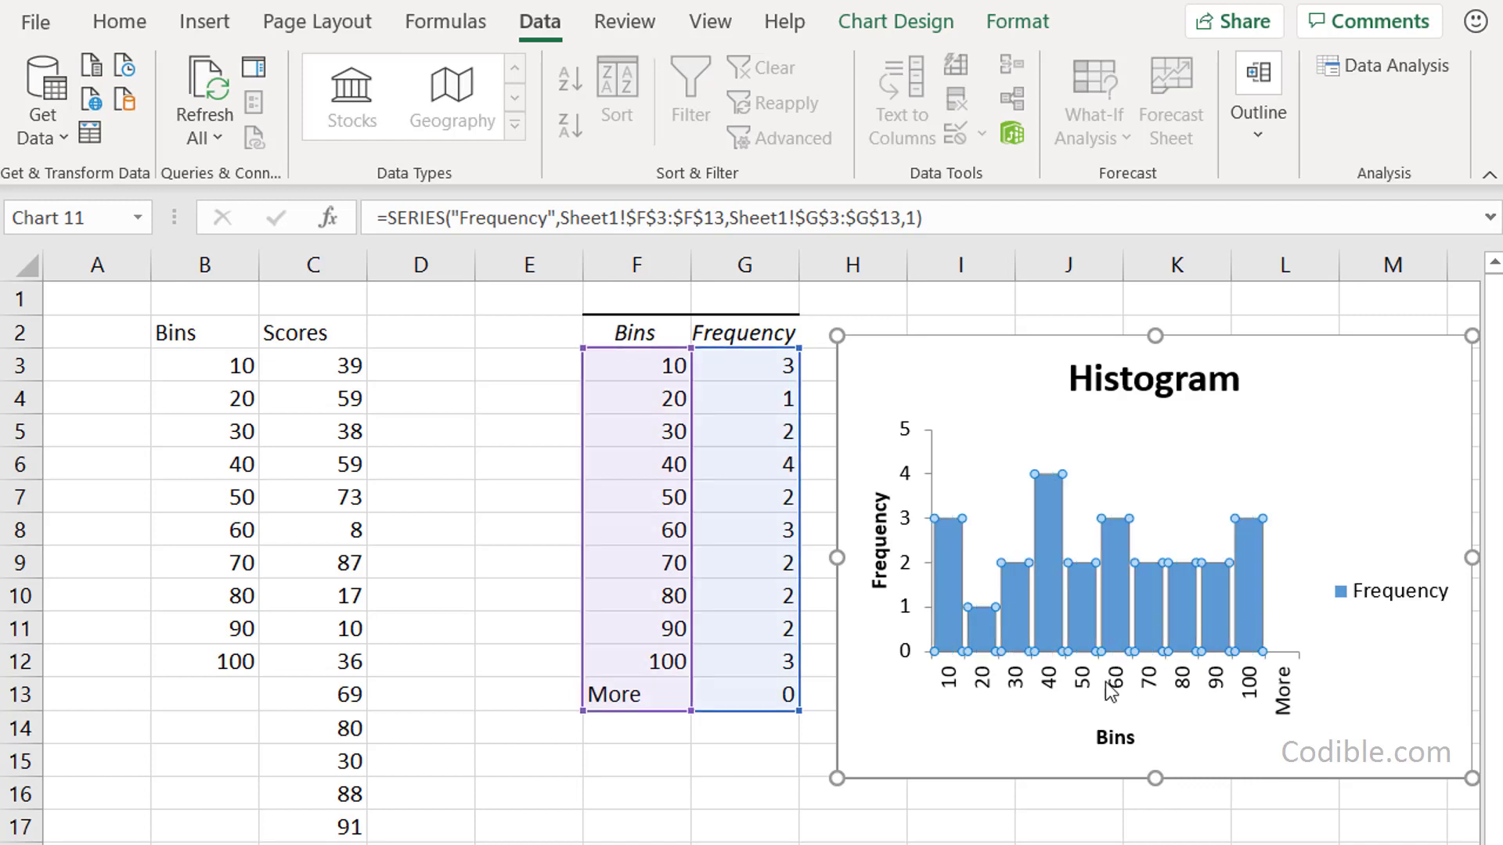
Step: Rename the horizontal axis title from Bins to 'Midterm score ranges'
left_click(904, 724)
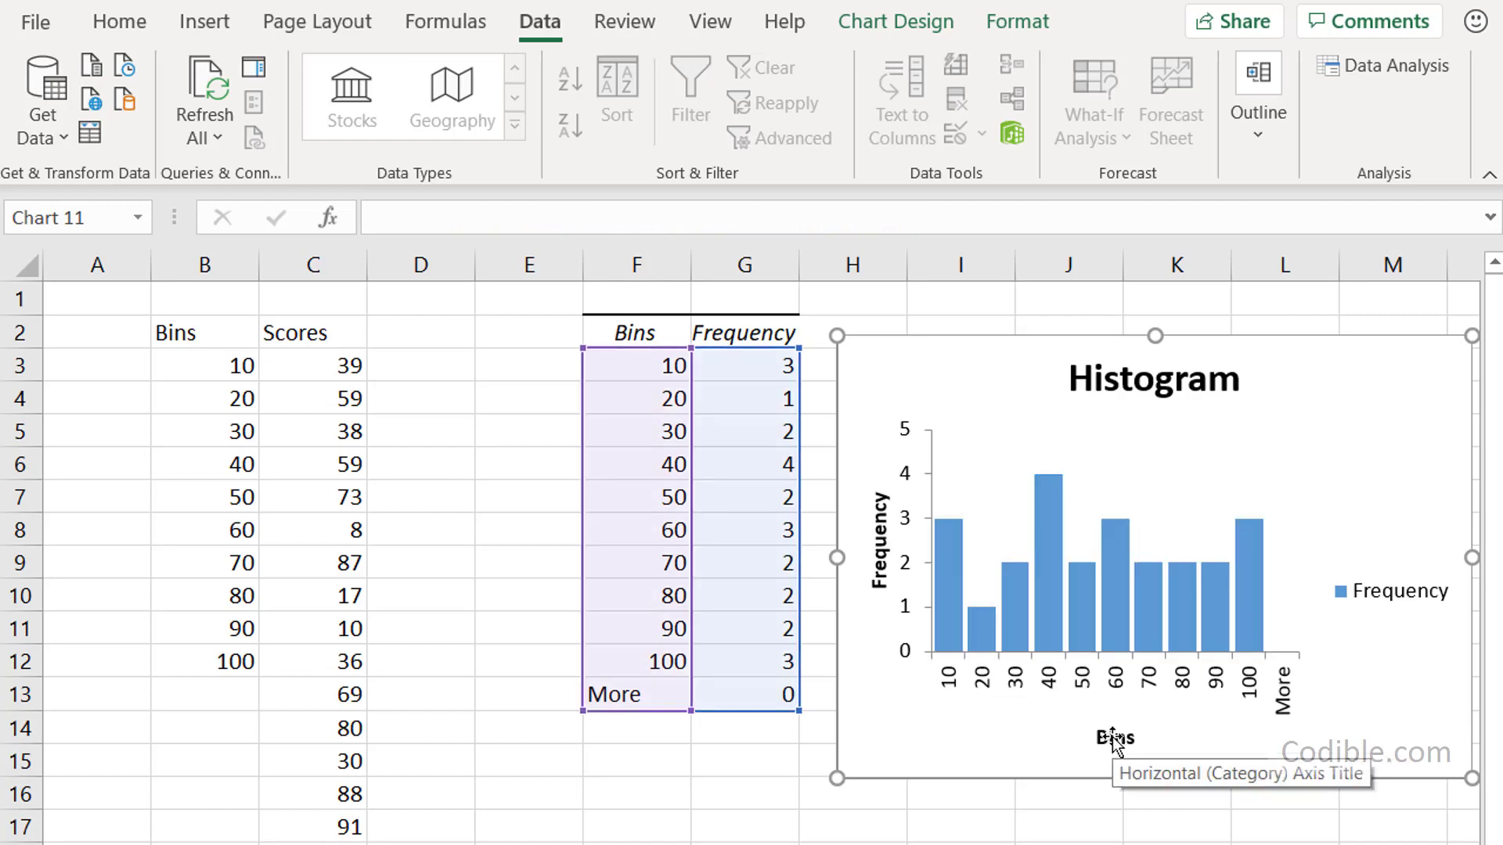
left_click(1114, 738)
double_click(1106, 736)
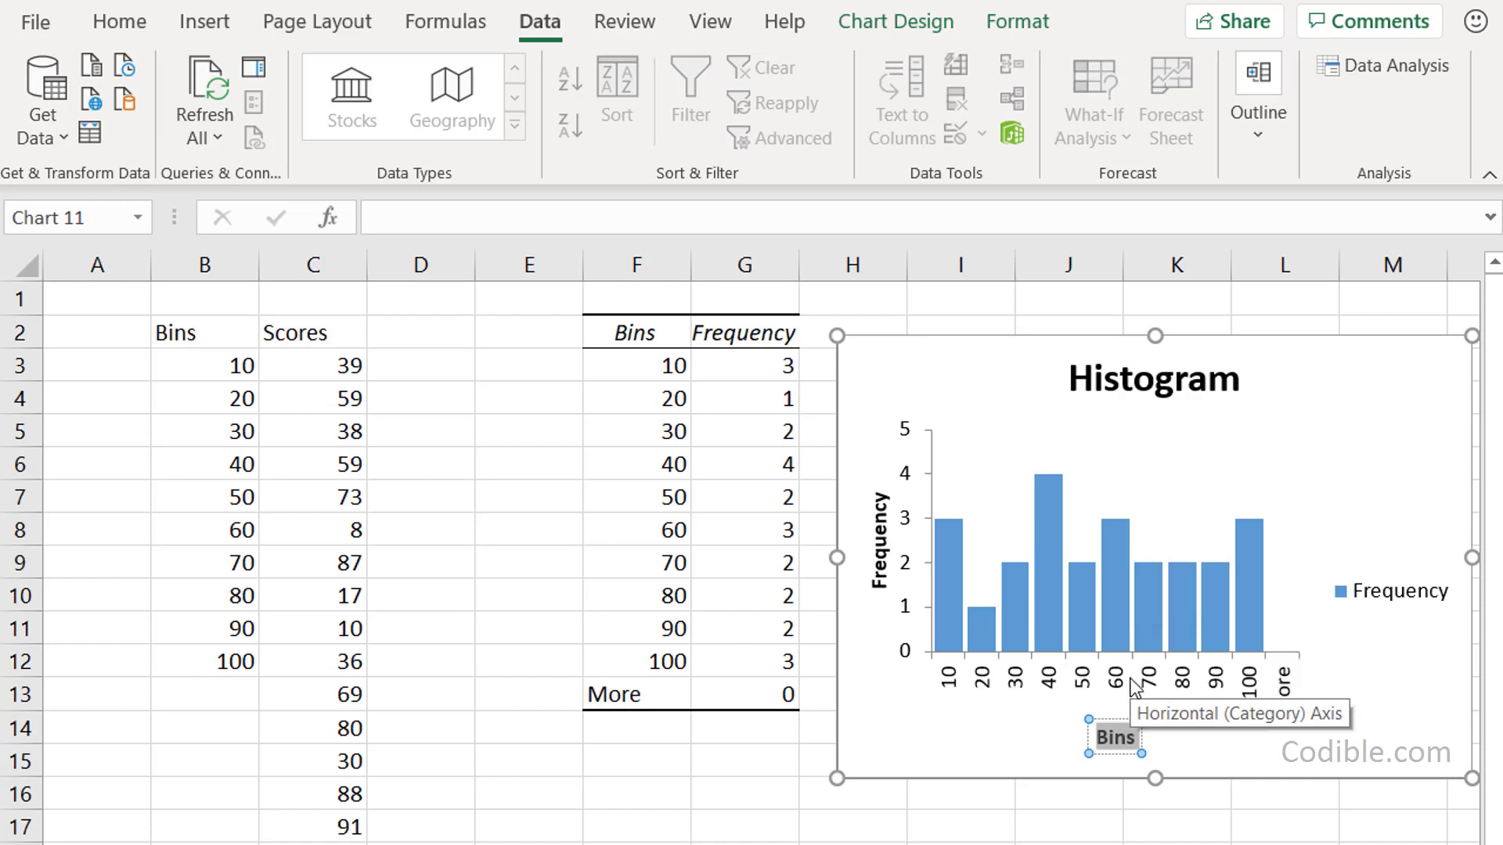
type("Midterm sc")
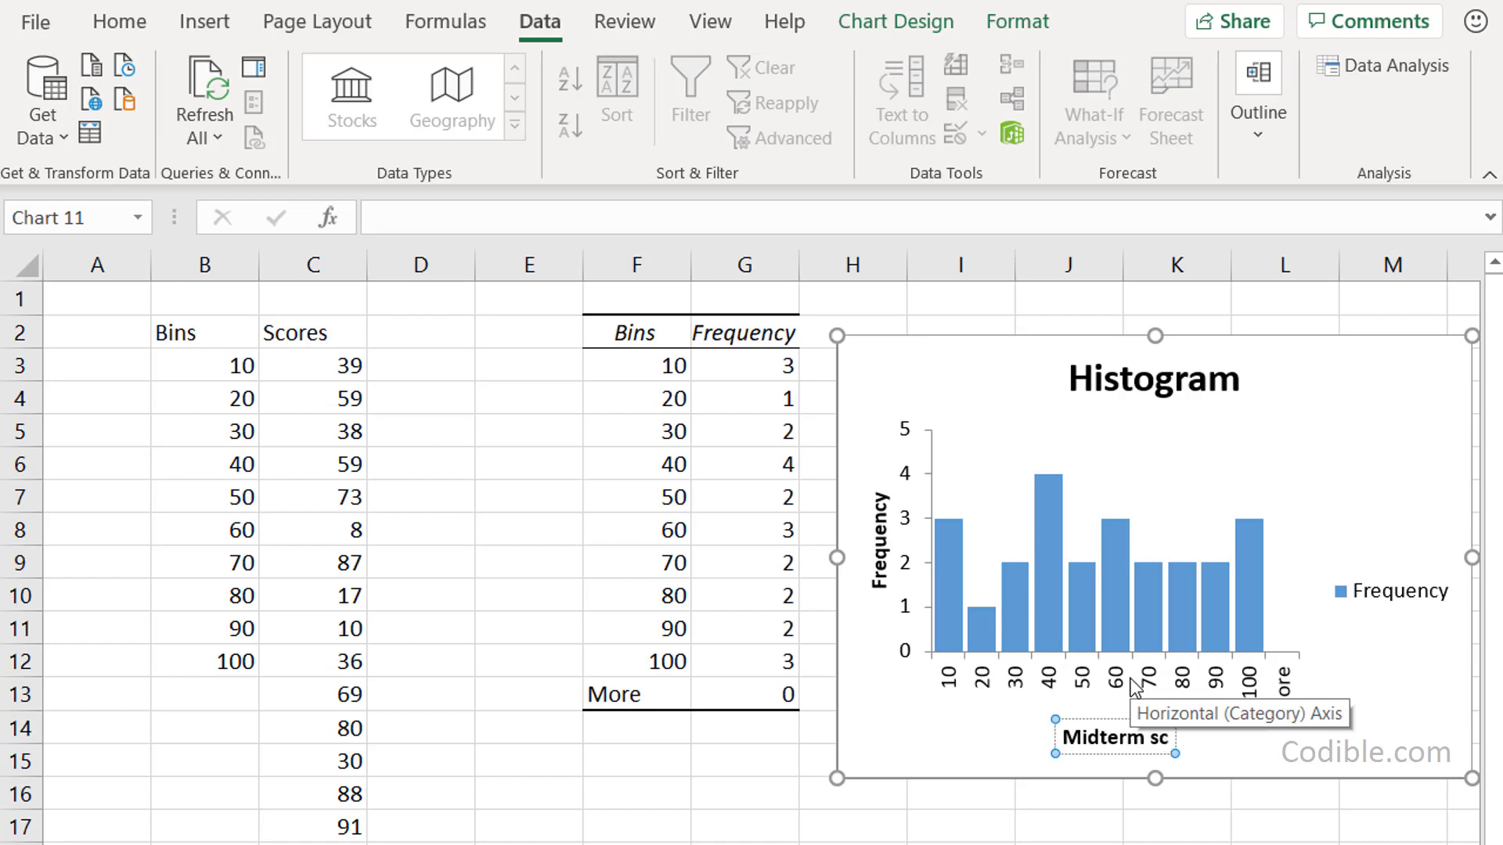
type("ore range")
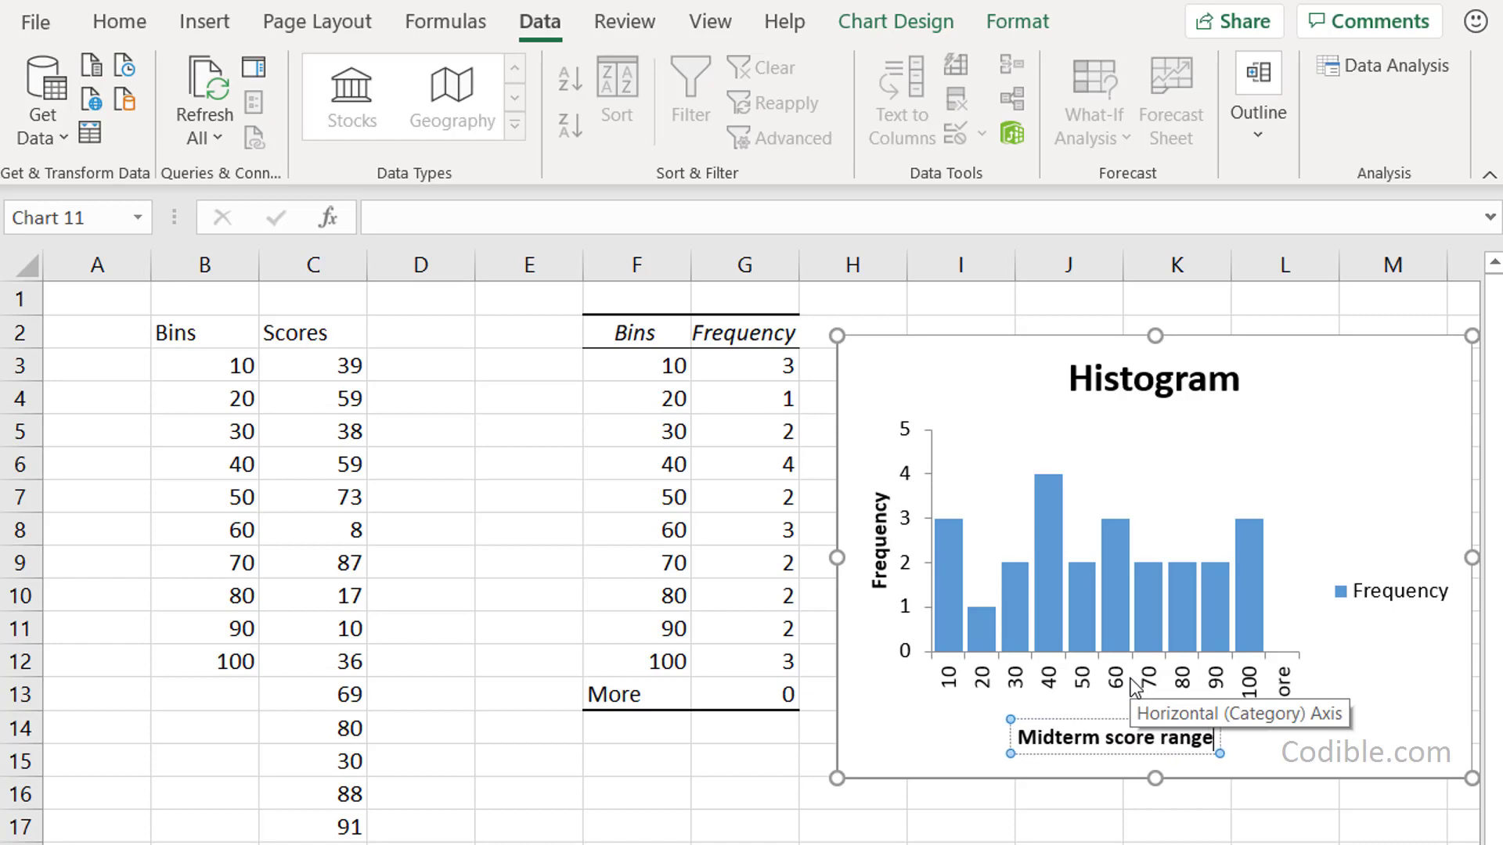
type("s")
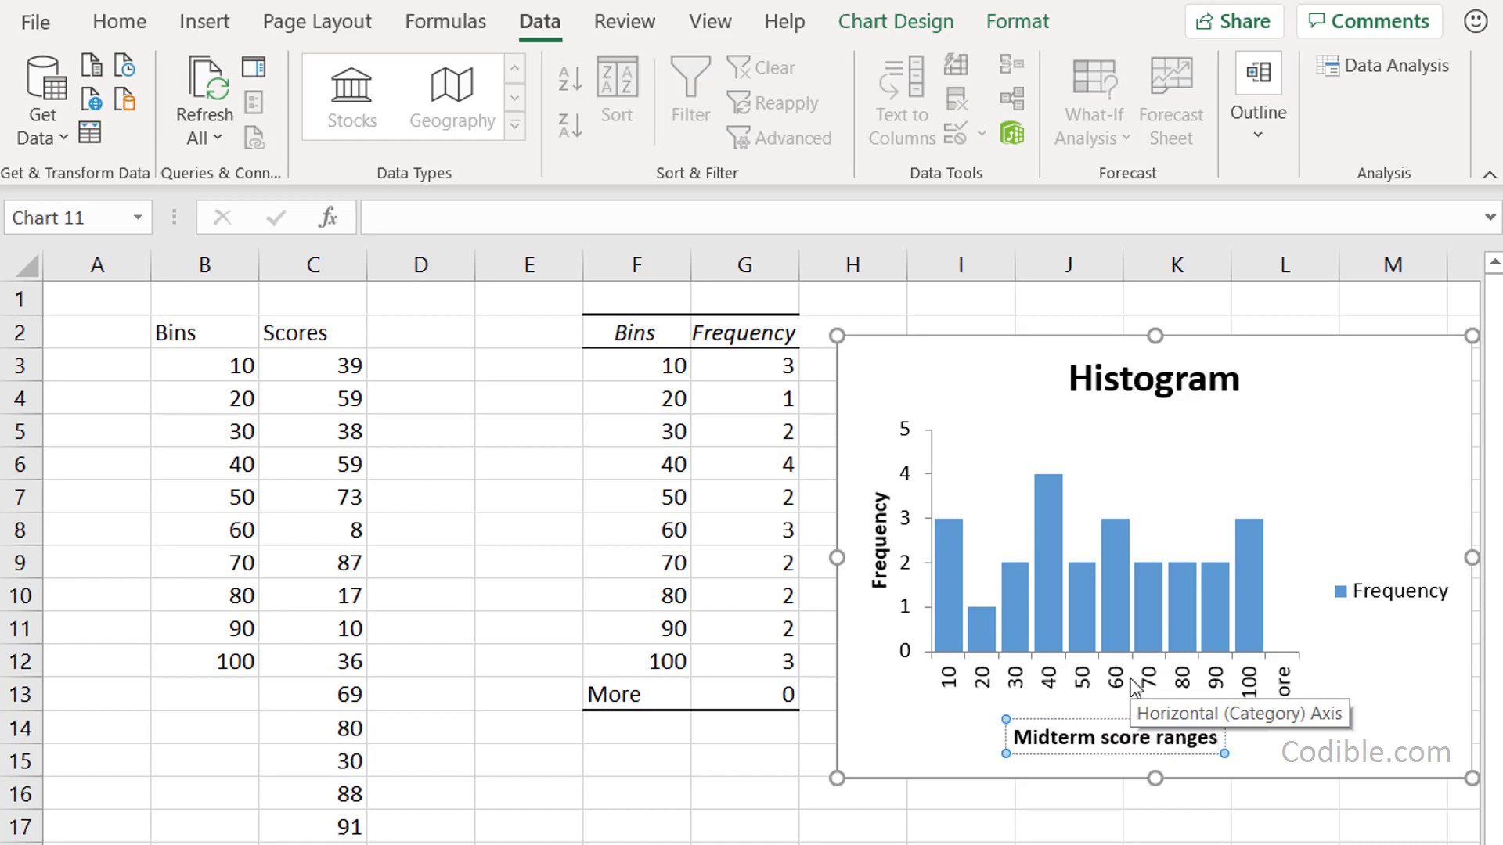
Step: Rename the vertical axis title from Frequency to '# students'
left_click(883, 540)
double_click(881, 540)
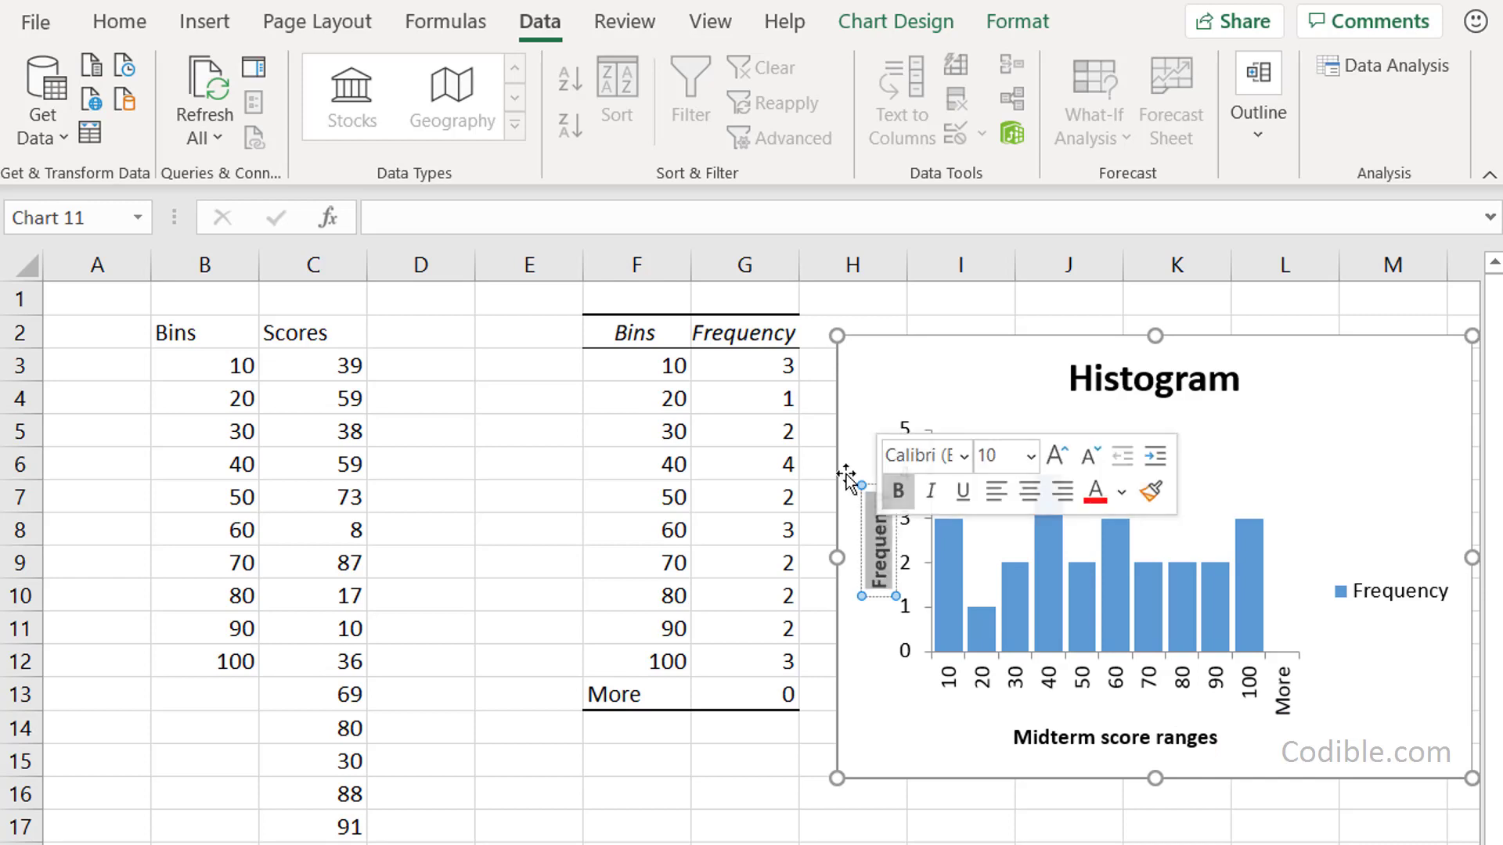
type("# students")
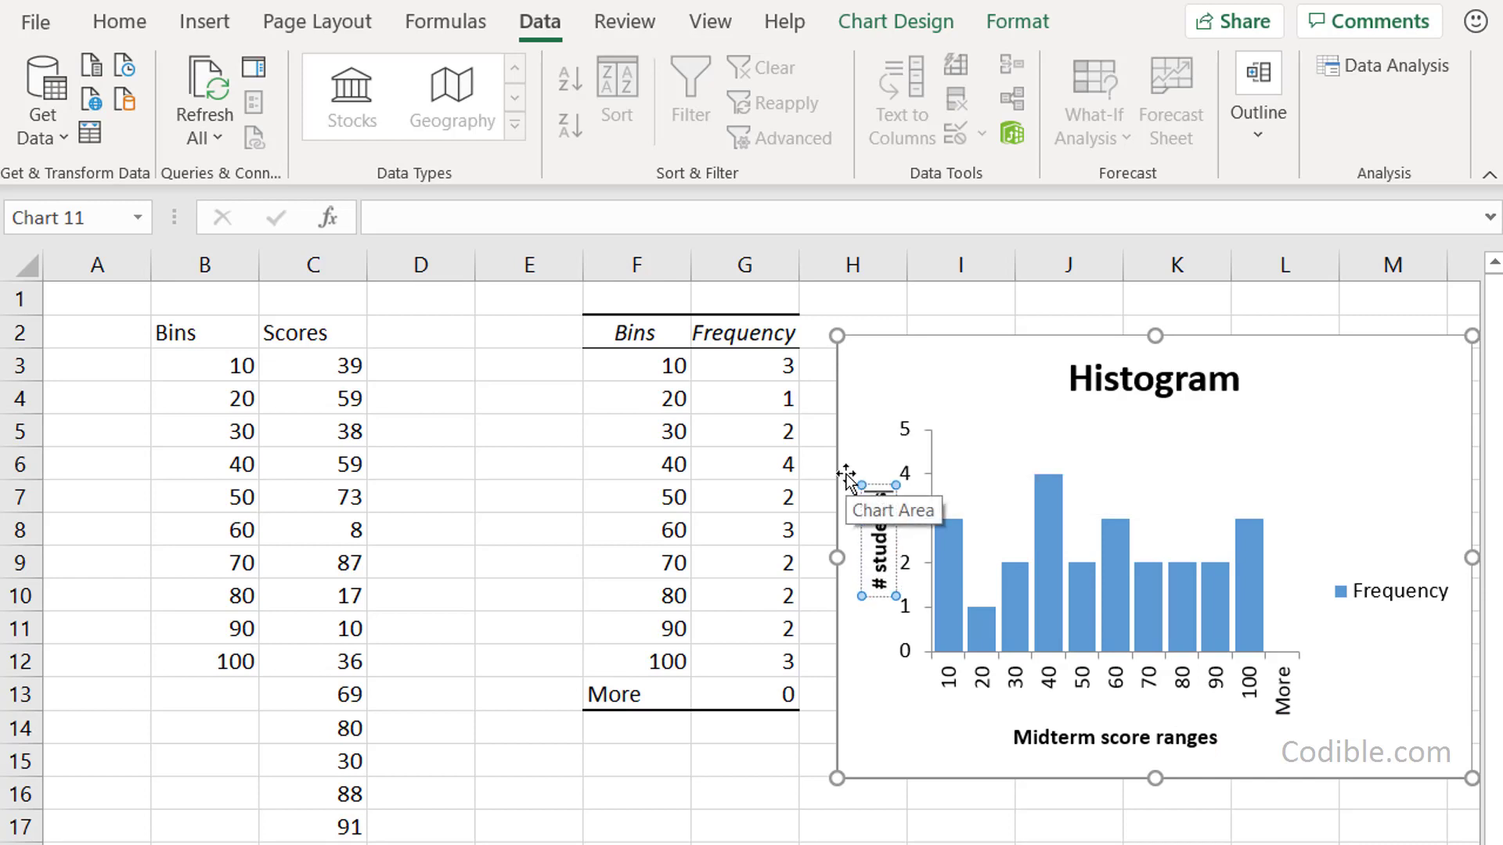
left_click(915, 730)
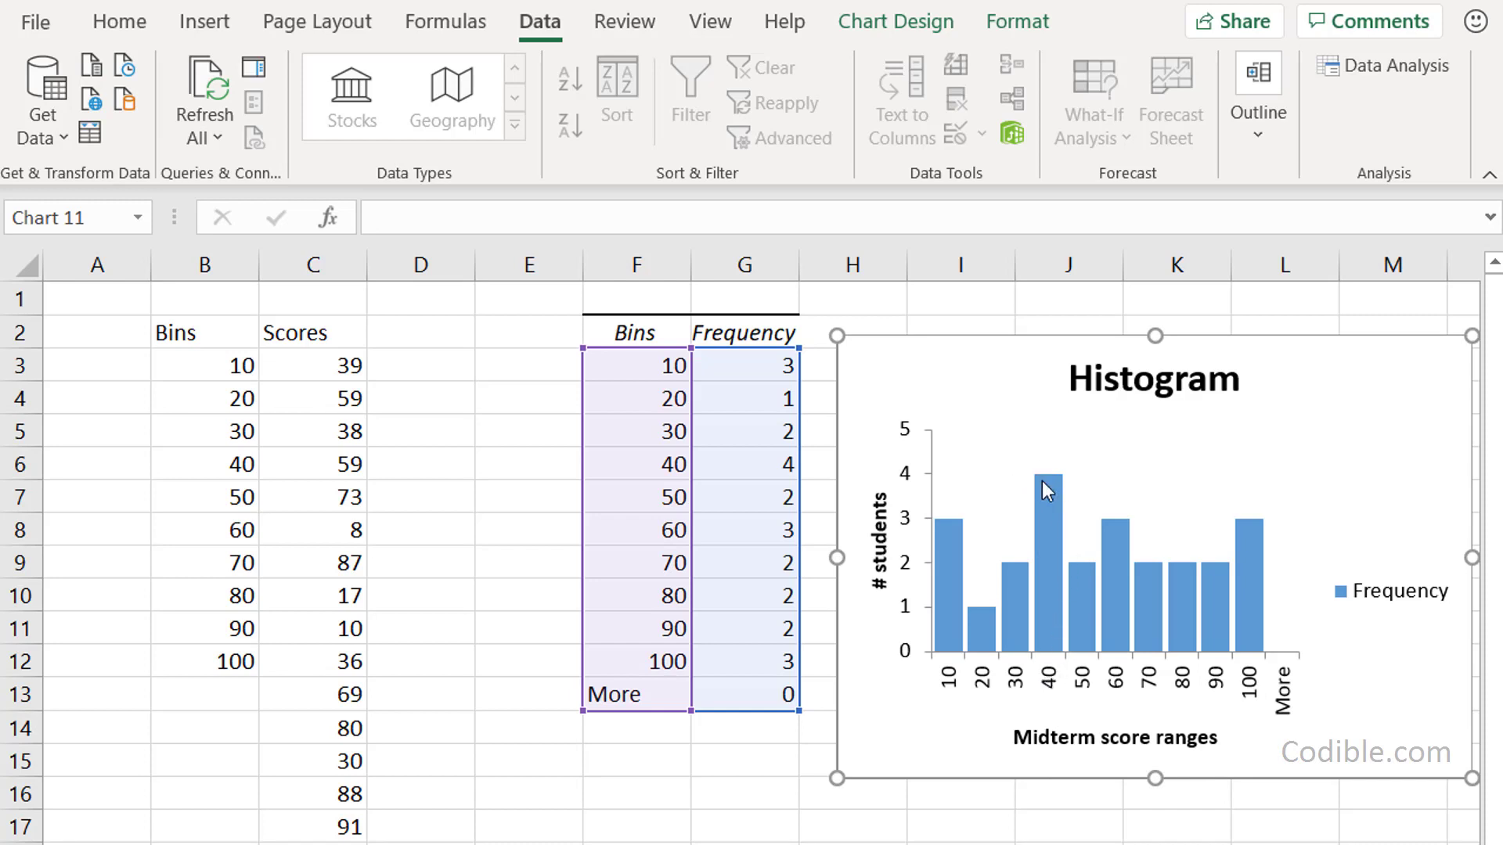
mouse_move(1048, 516)
Step: Insert a blank column before Scores and head it 'Midpoints' in C2
left_click(313, 403)
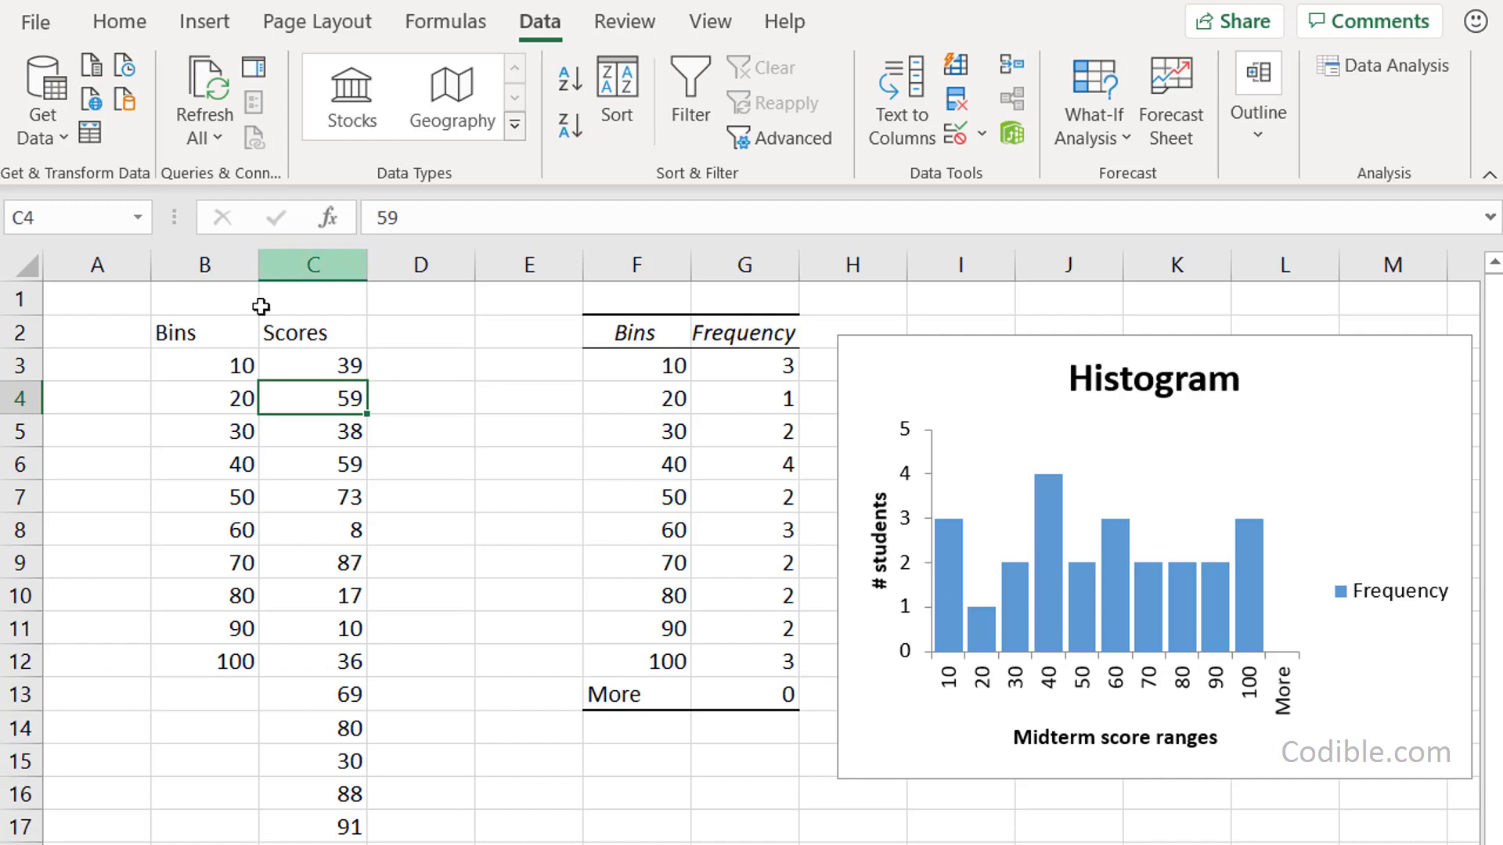
left_click(218, 373)
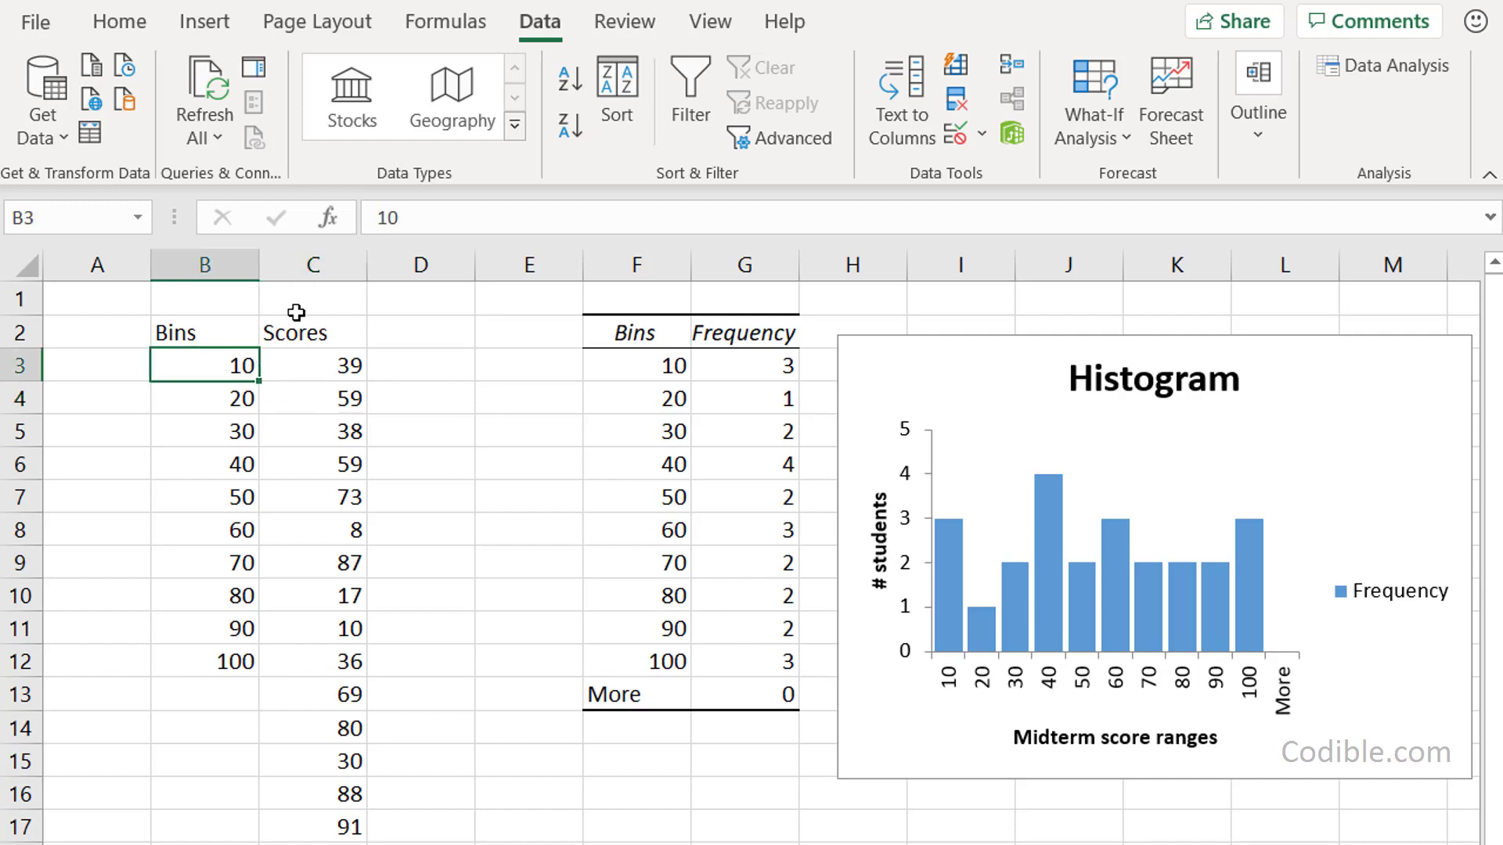
left_click(307, 263)
right_click(298, 276)
left_click(322, 515)
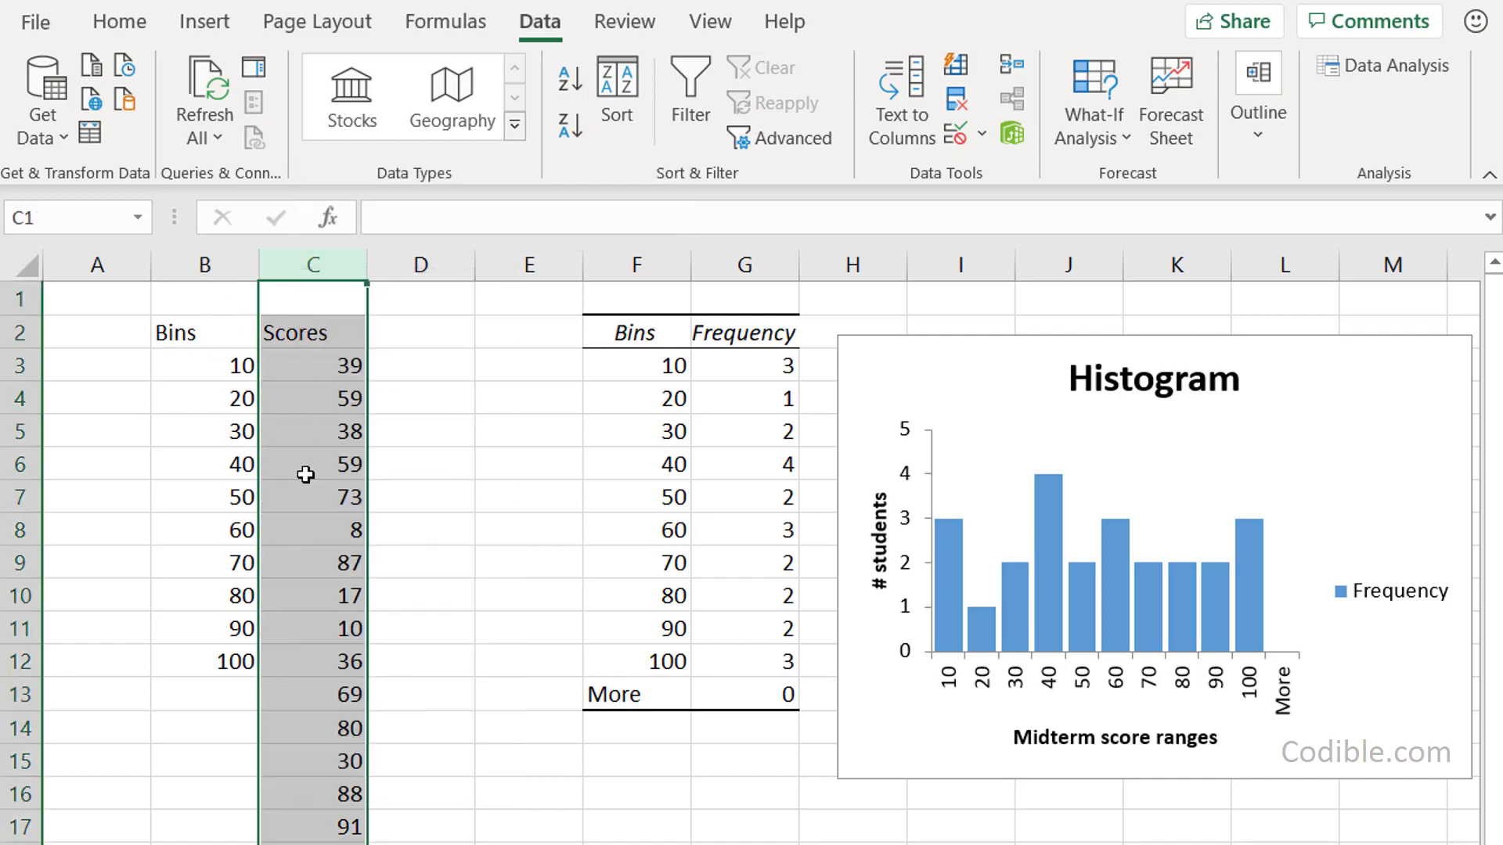
left_click(303, 338)
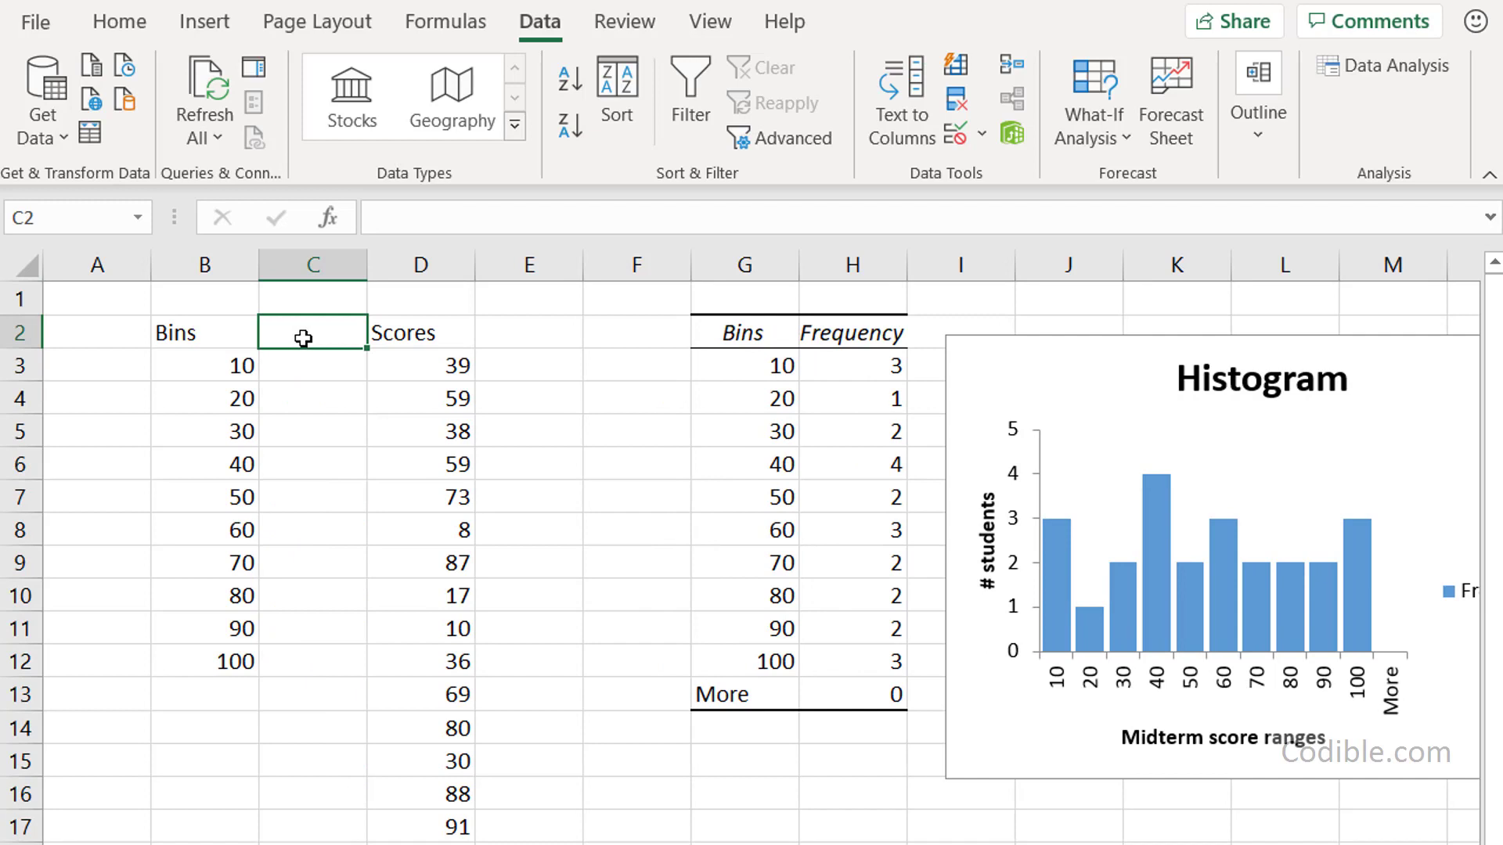
type("Midp")
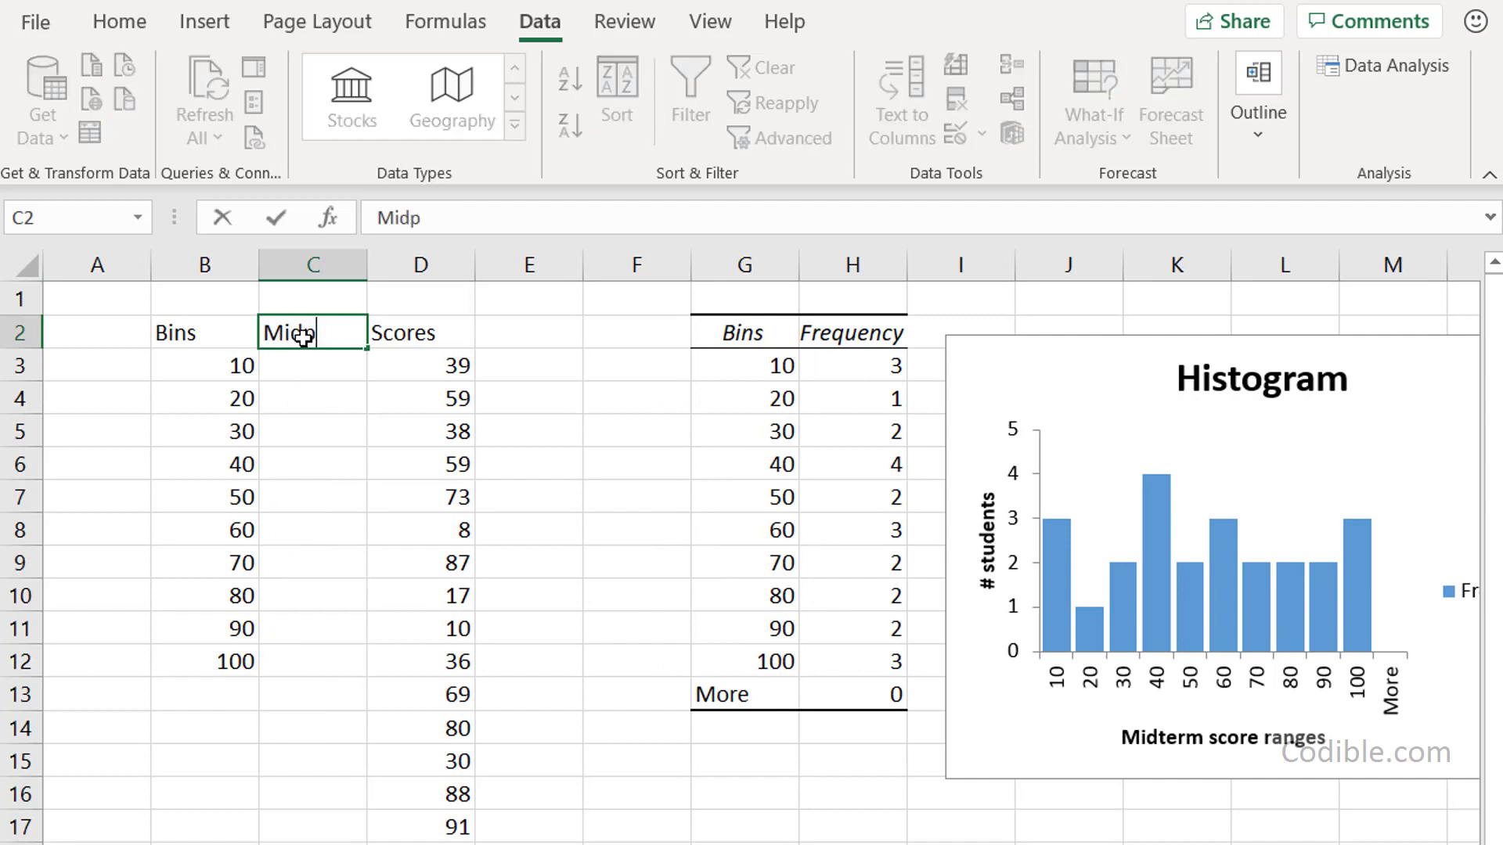
type("oints")
key("Return")
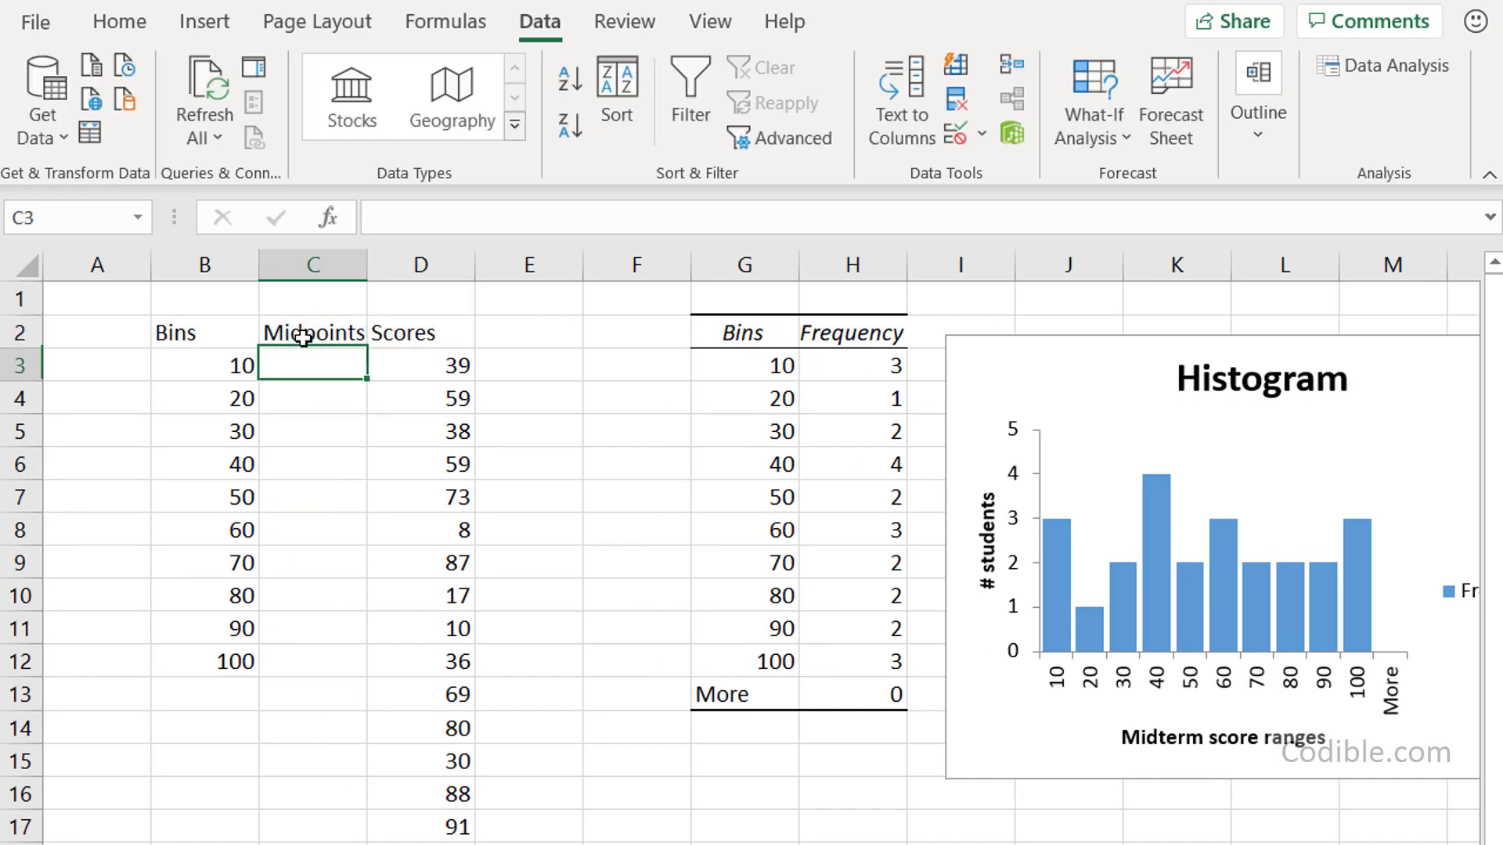
Step: Enter =B3/2 in C3 and fill it down to C12, giving midpoints 5 to 50
type("=")
key("Left")
type("/2")
key("Return")
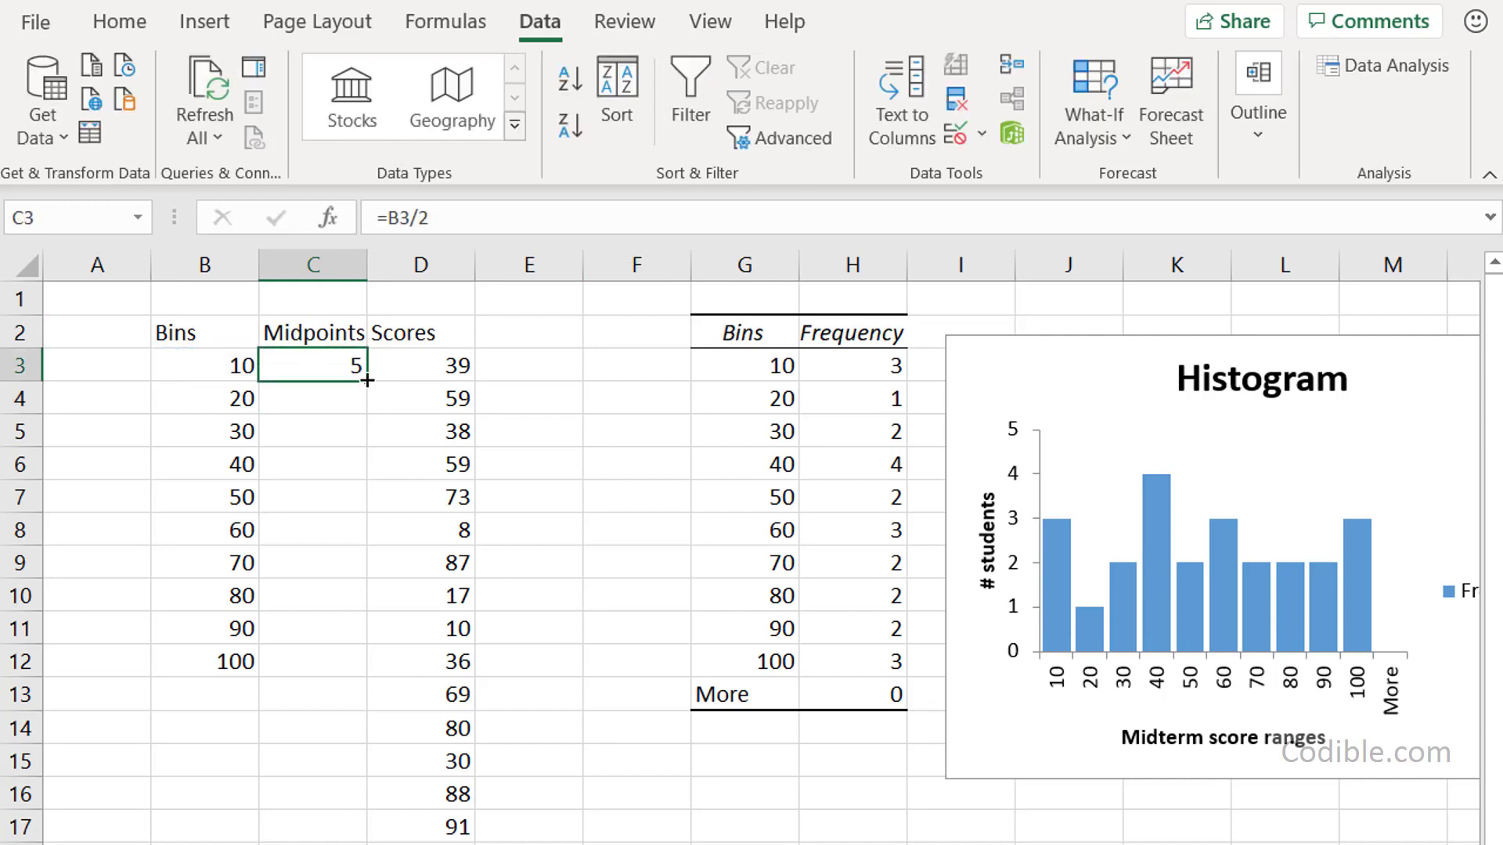
left_click_drag(368, 381, 336, 674)
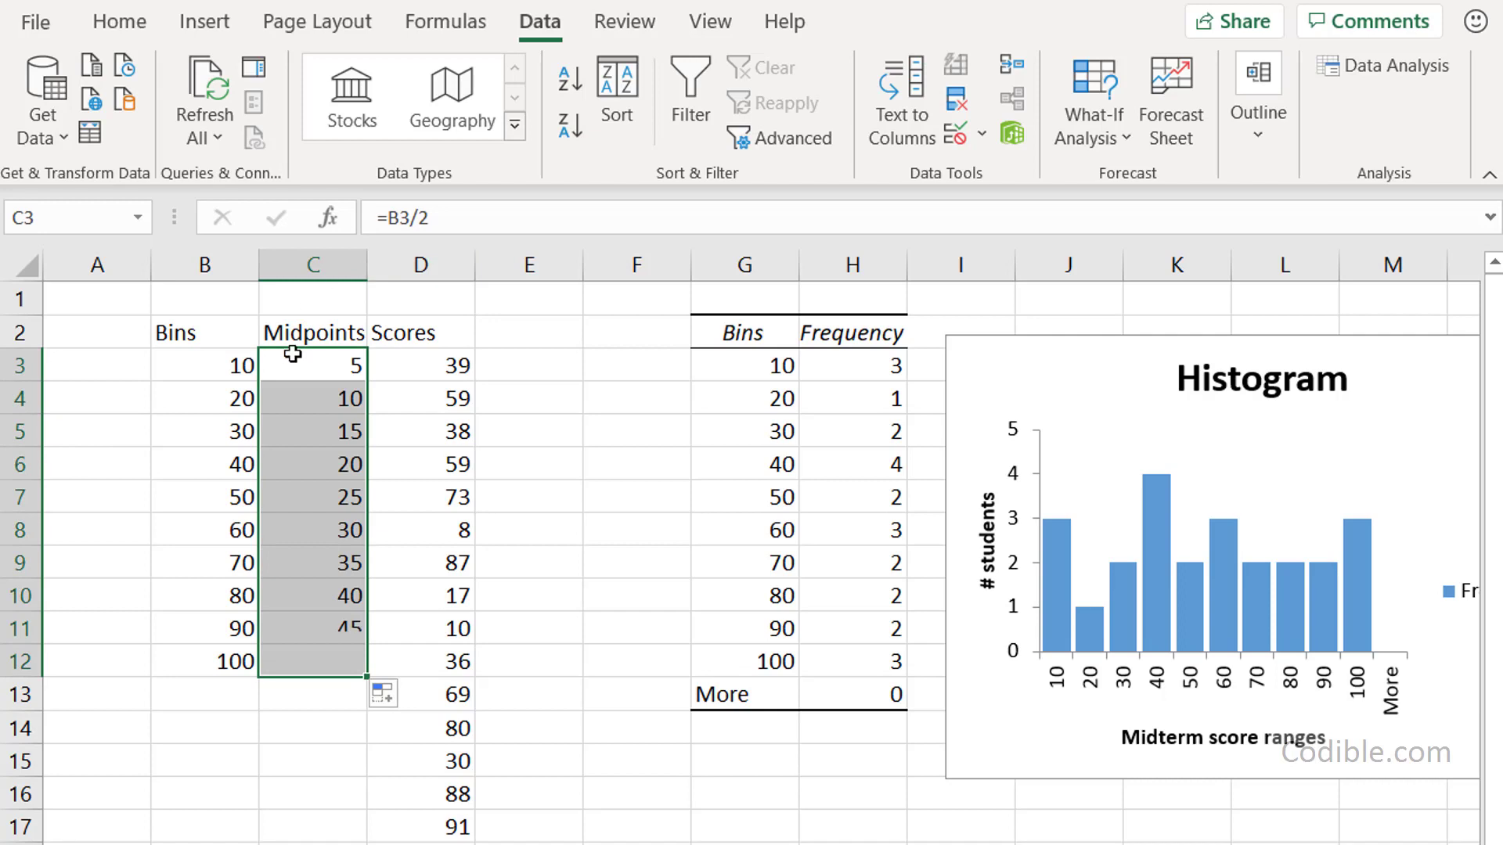
left_click(209, 371)
left_click(295, 369)
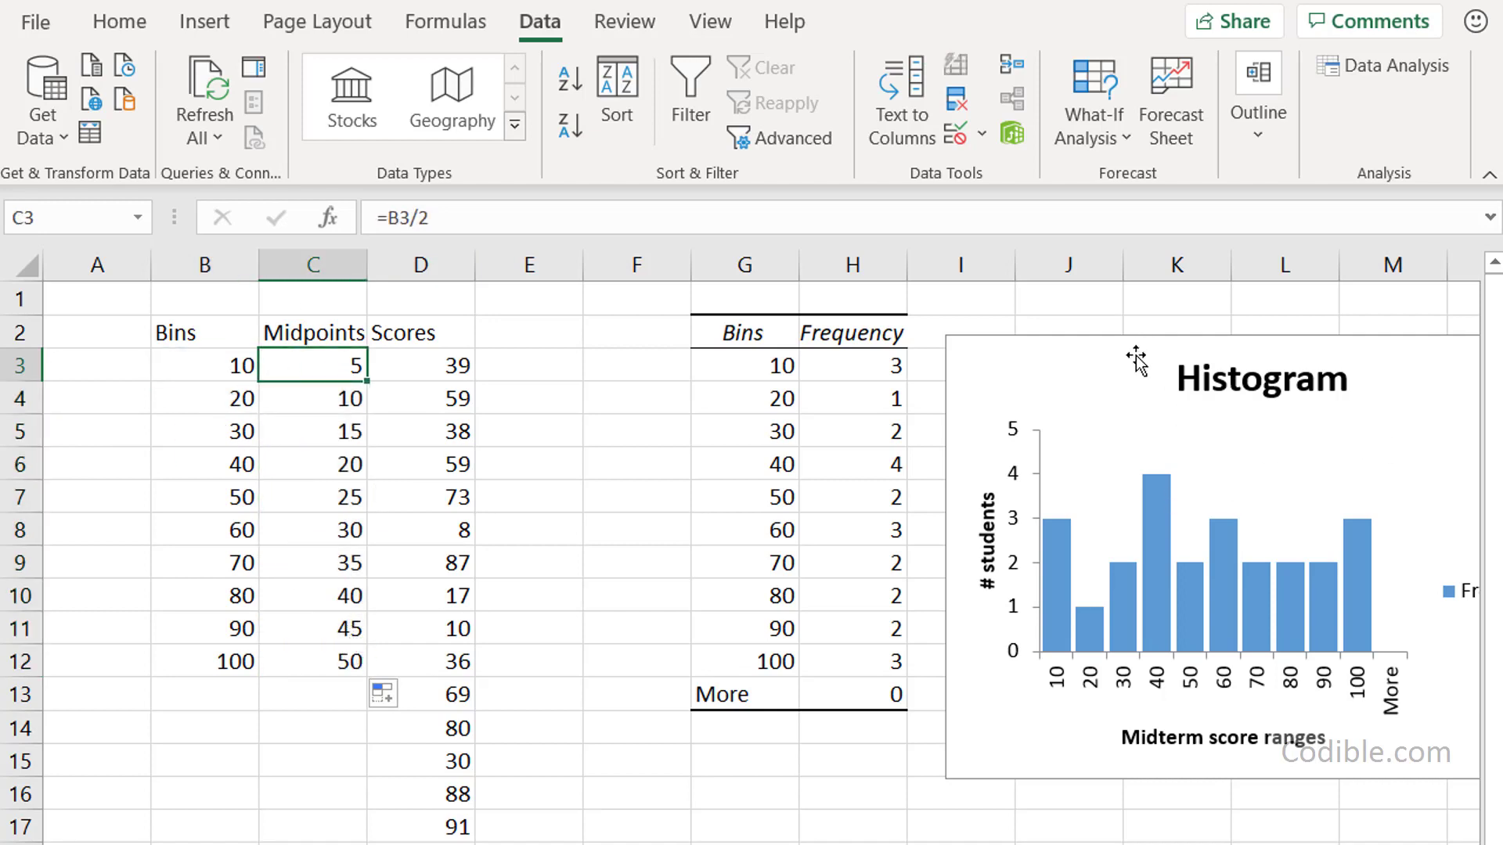
scroll(1180, 493, "right", 3)
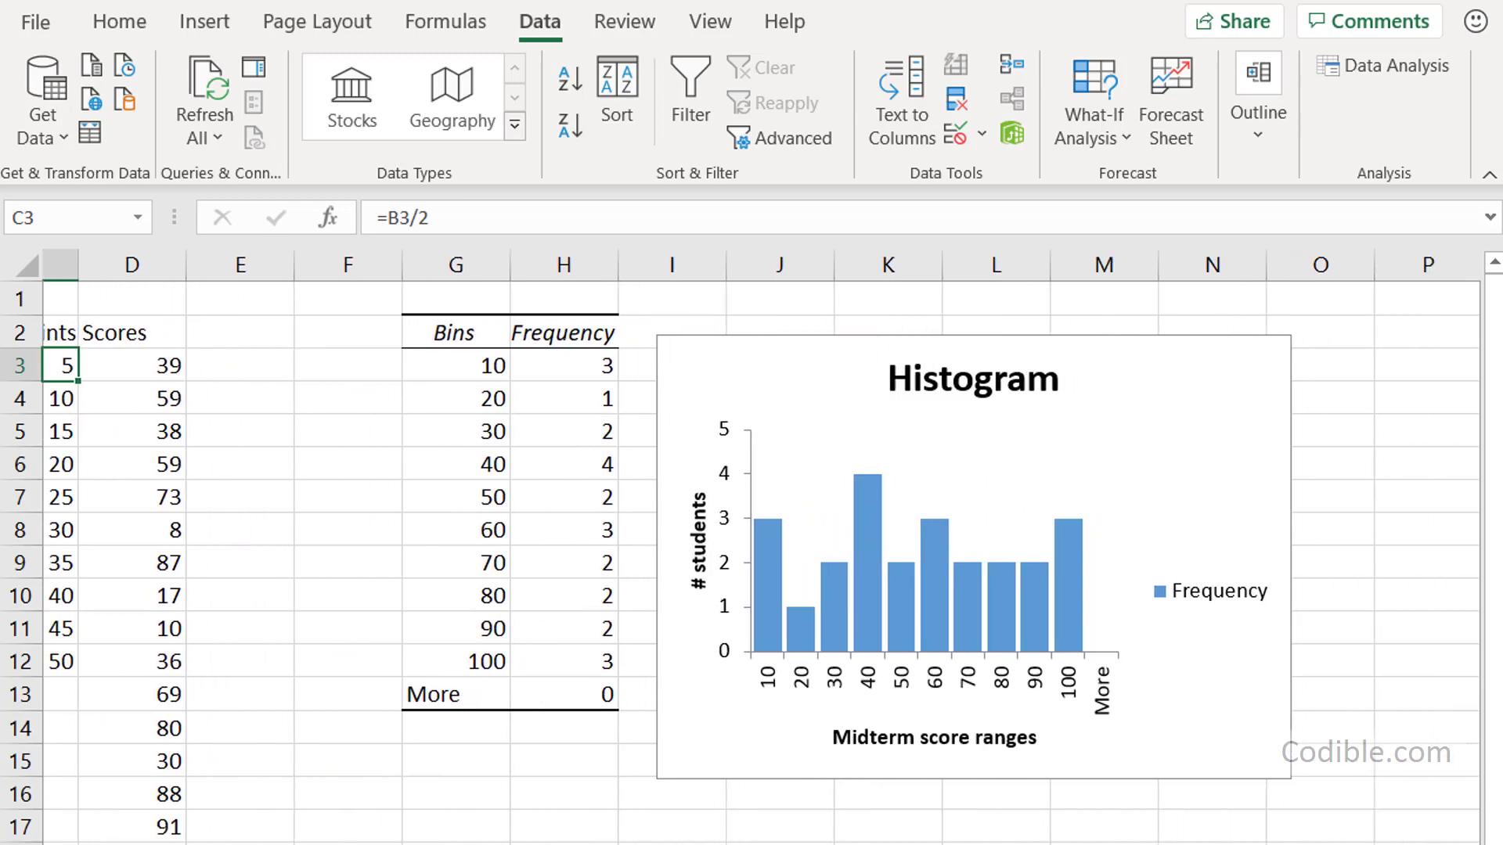
Step: Open the histogram chart's Select Data Source settings
left_click(1170, 442)
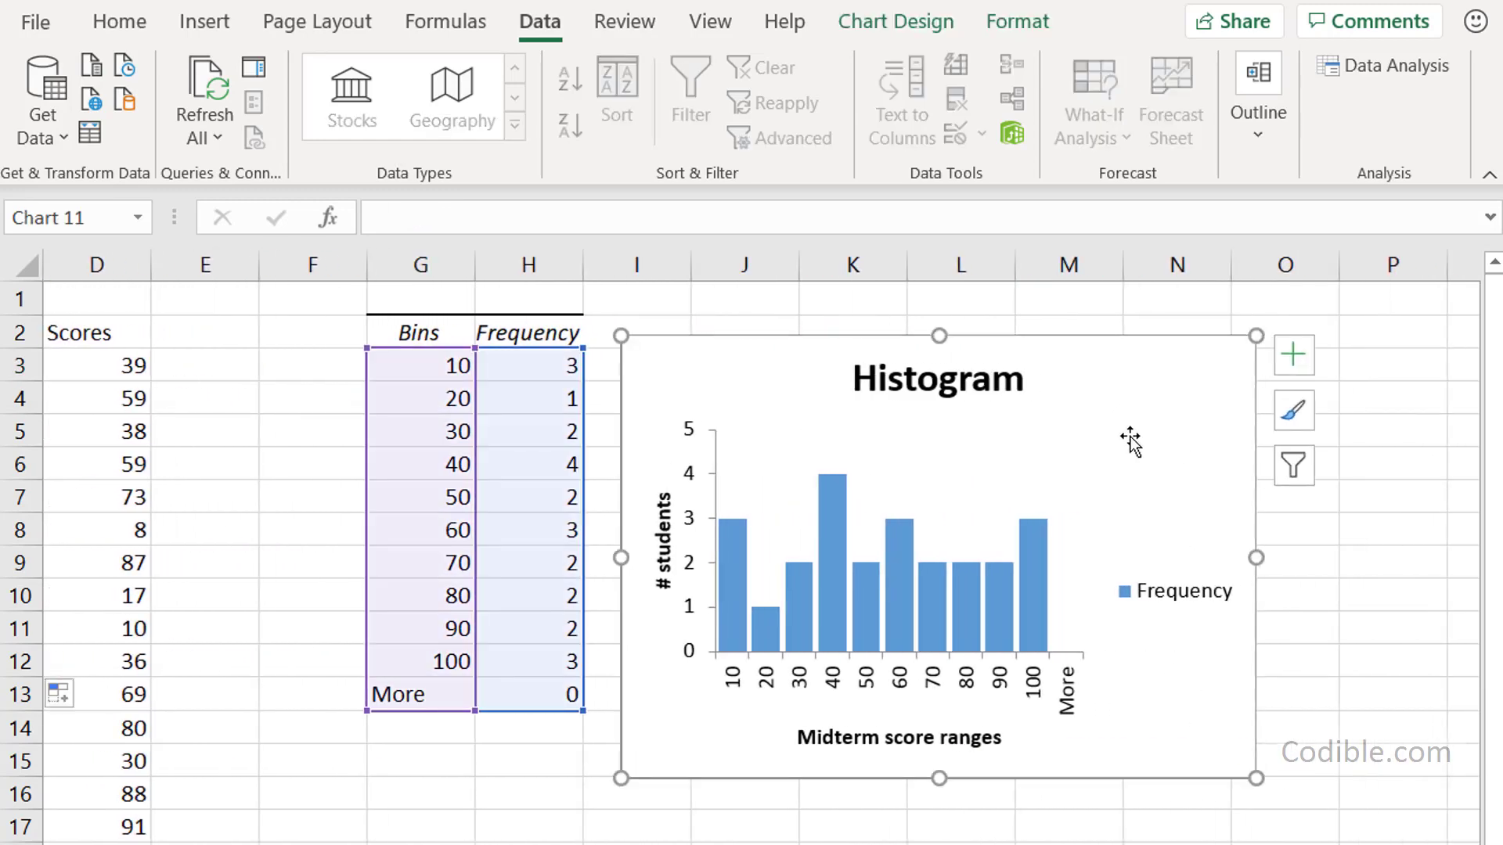
right_click(1131, 438)
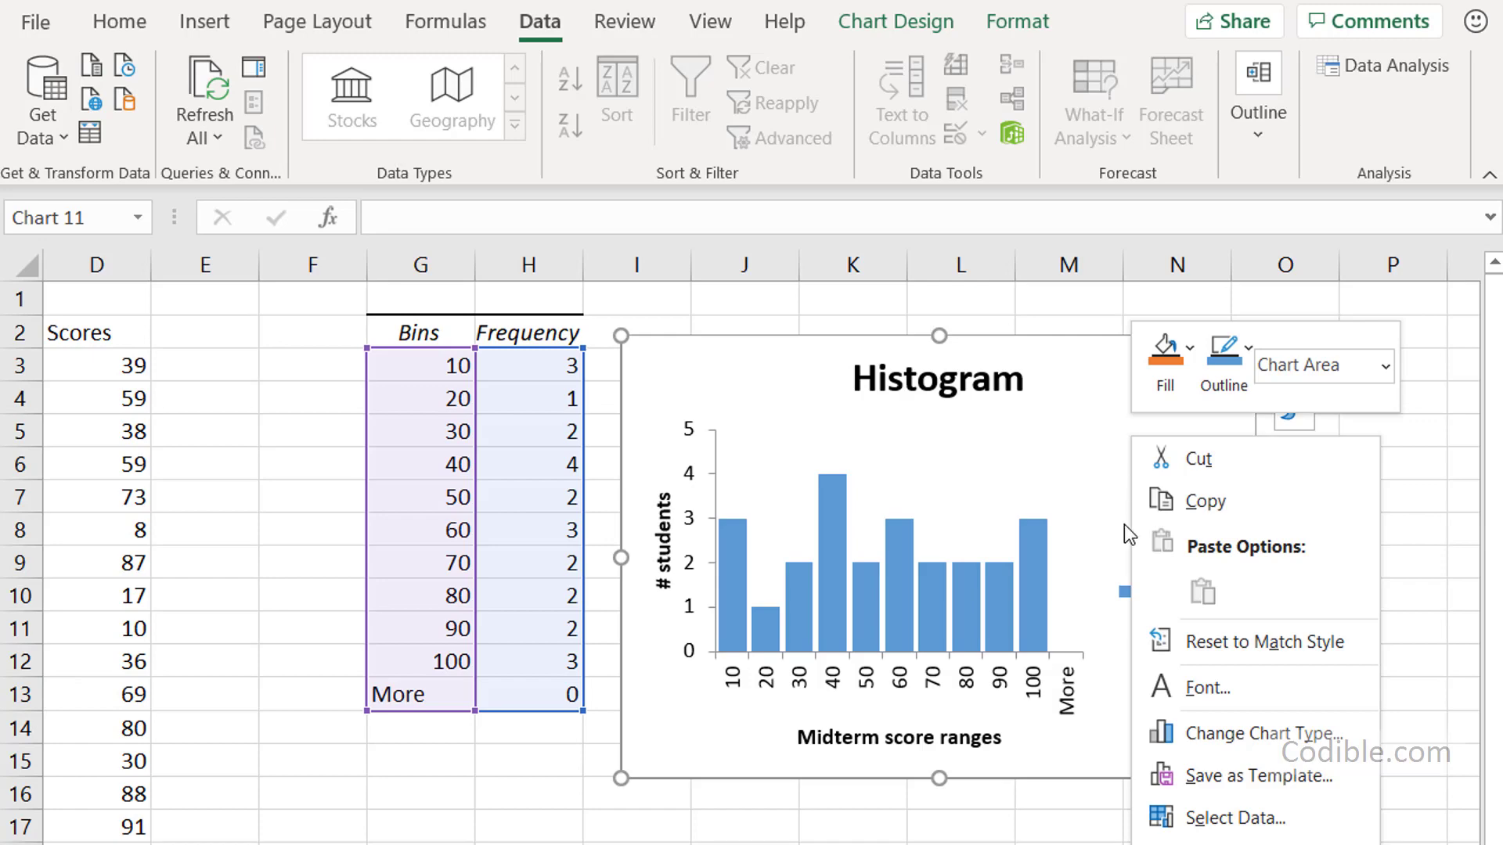
scroll(1123, 526, "down", 1)
scroll(1124, 526, "up", 1)
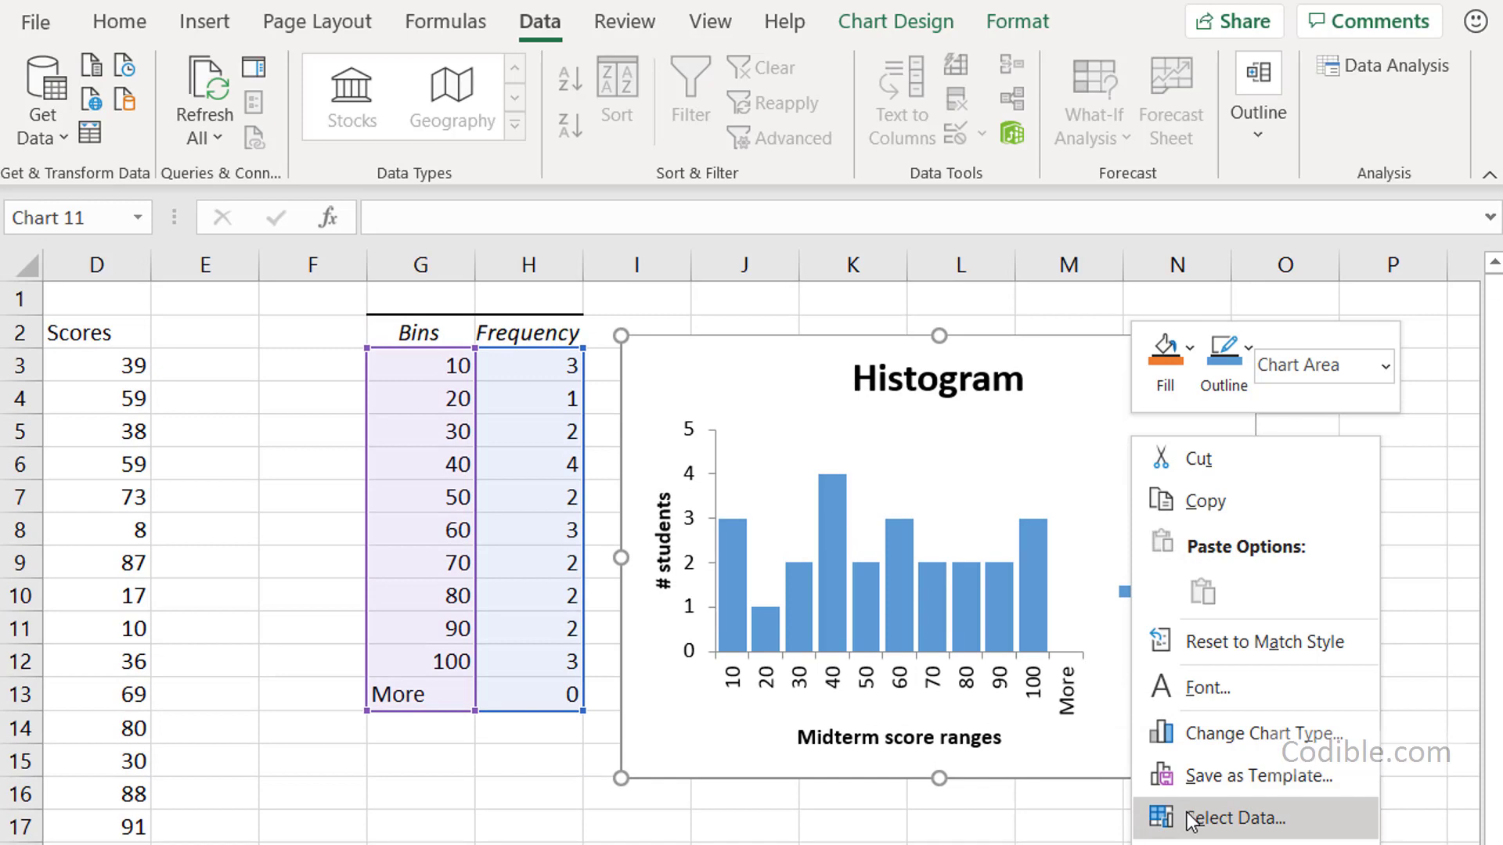
left_click(440, 815)
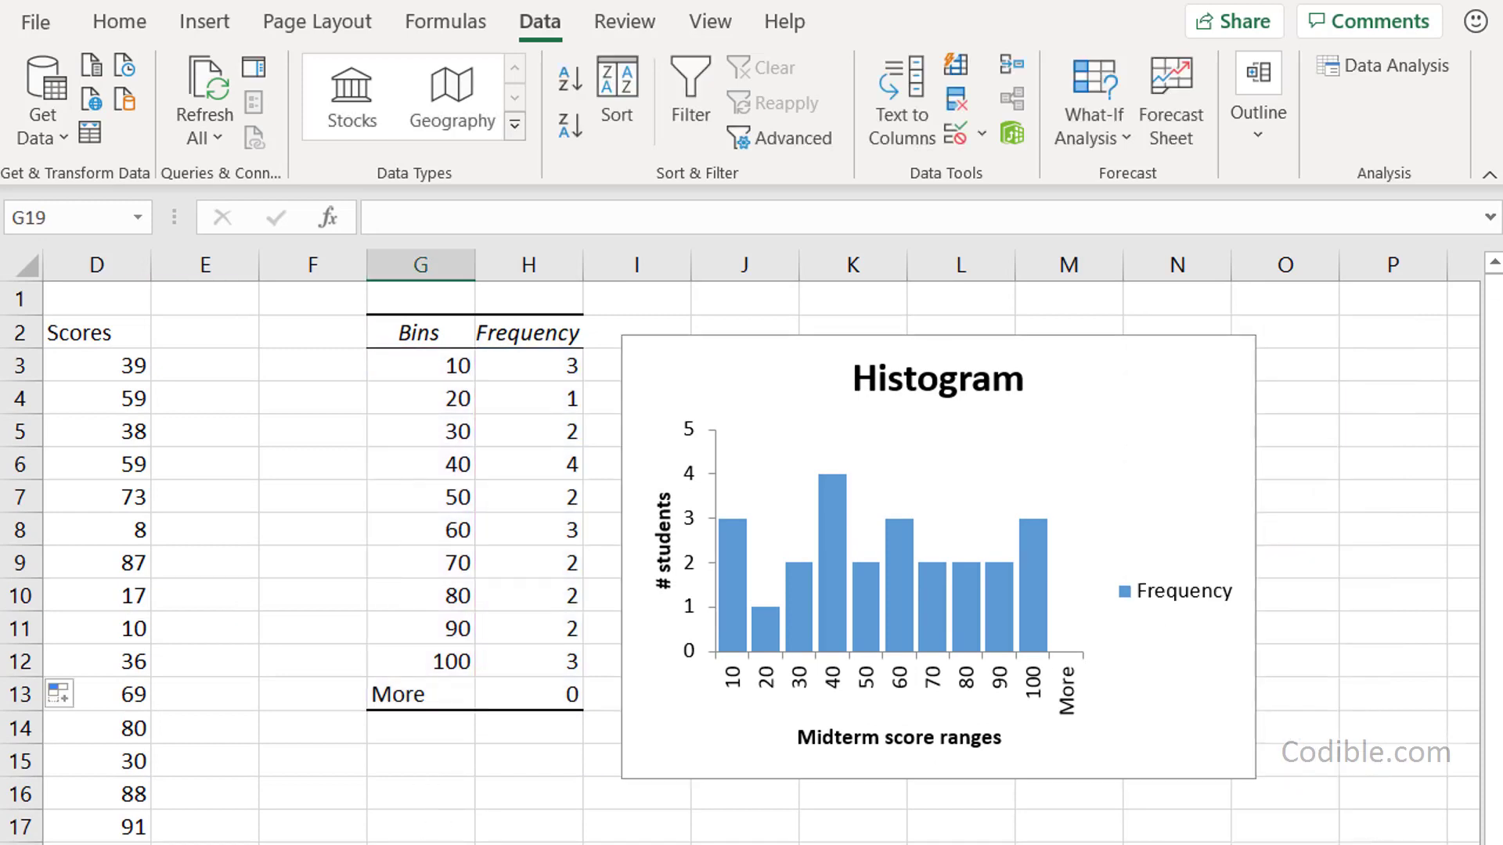
scroll(760, 547, "right", 1)
left_click(832, 429)
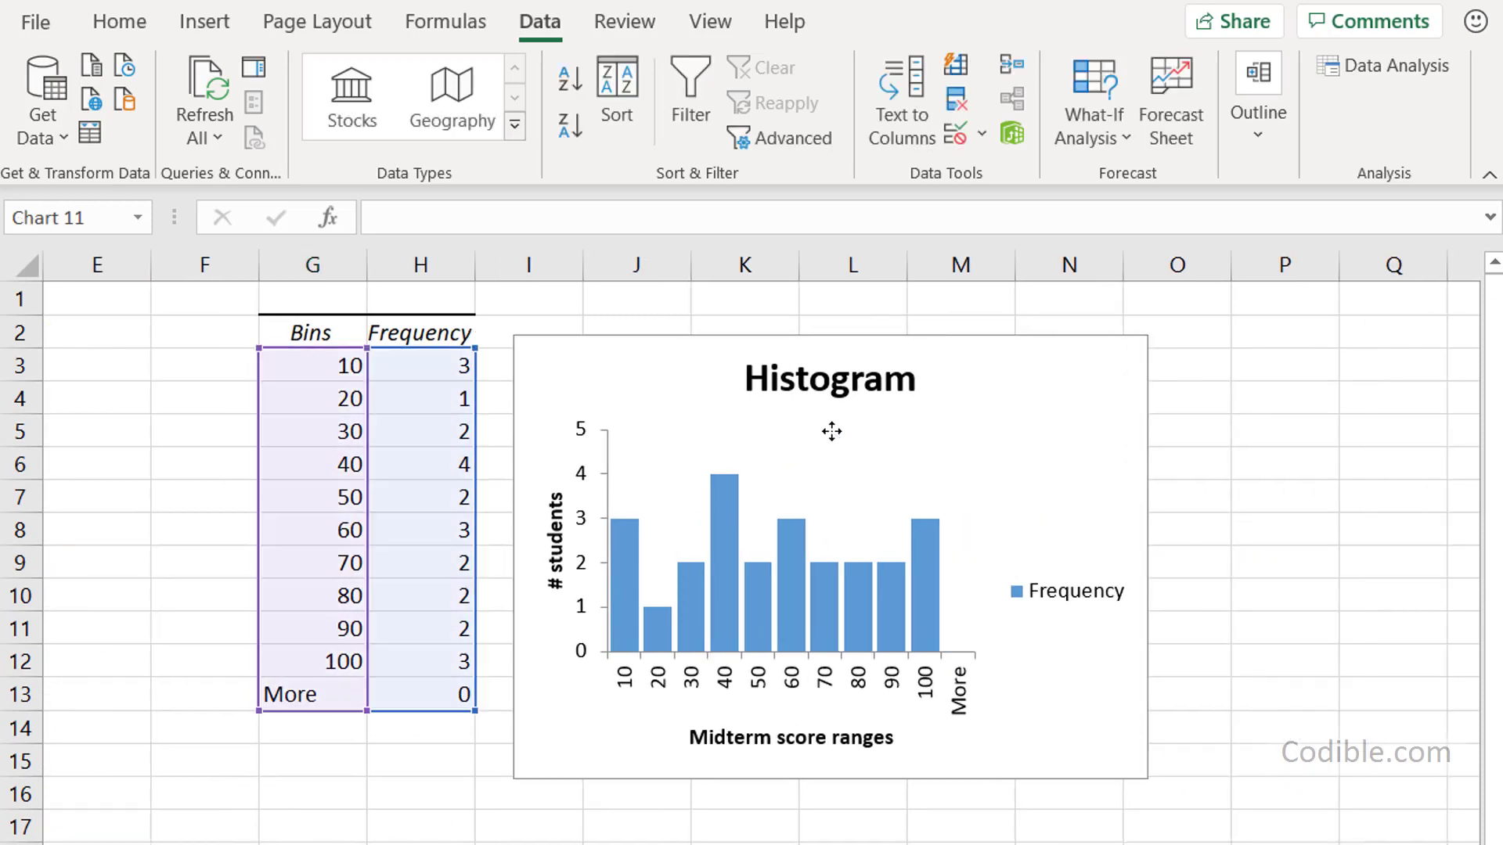
right_click(665, 389)
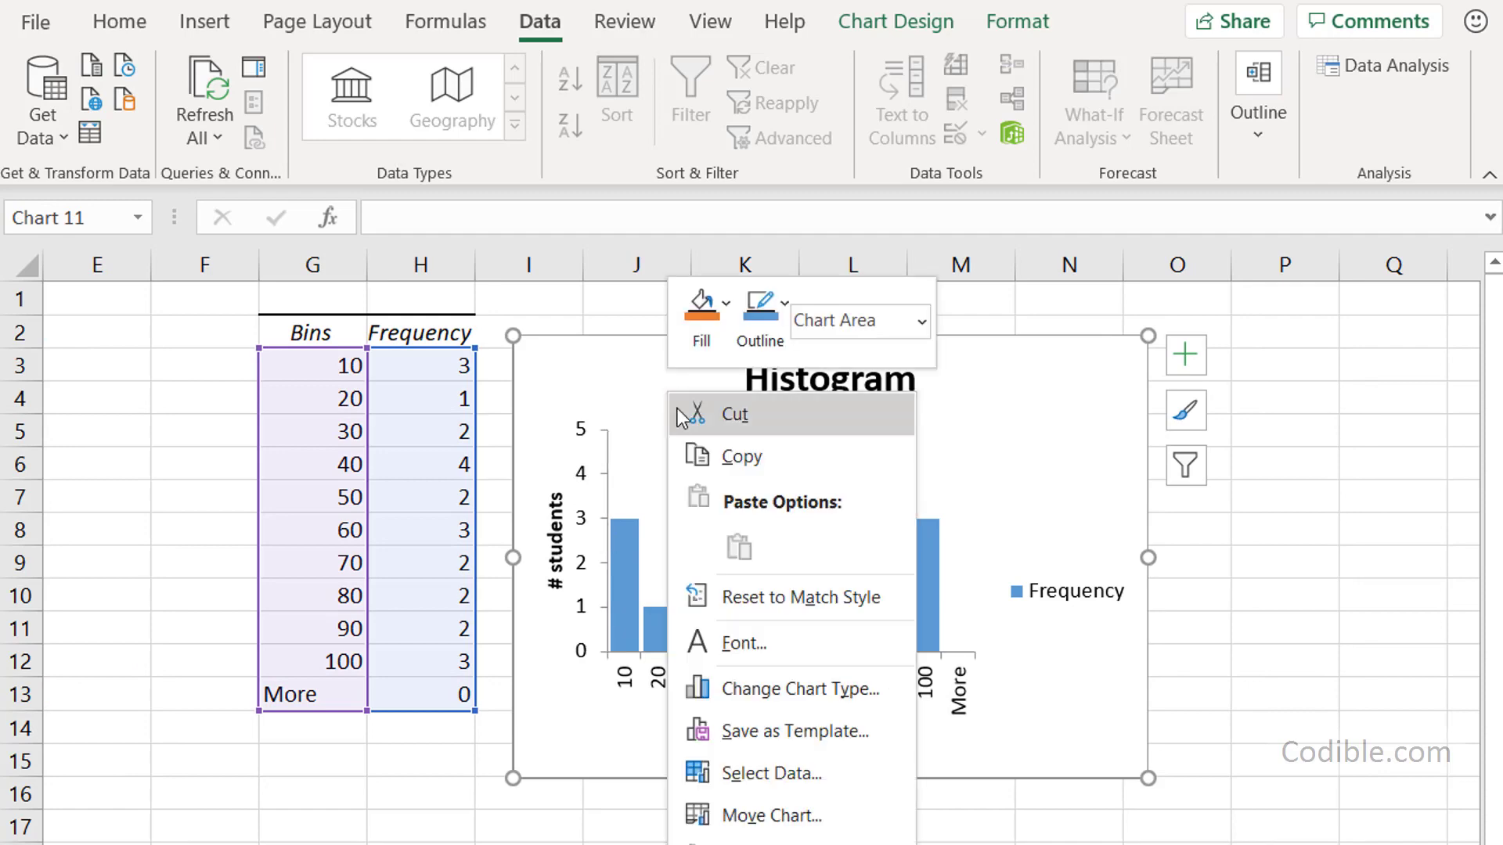
left_click(780, 775)
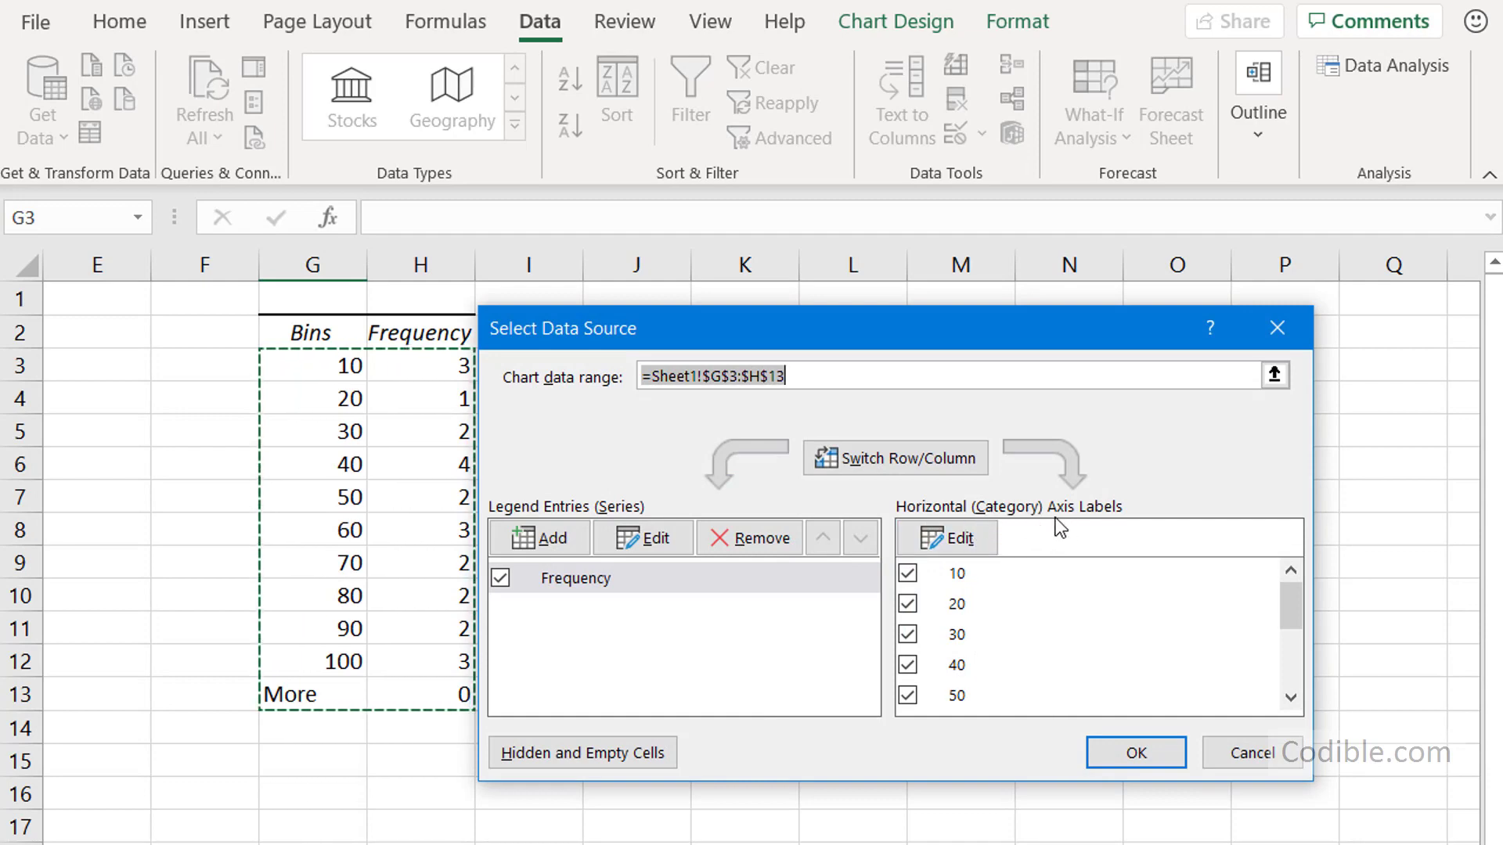
Step: Set the horizontal axis labels to the Midpoints range C3:C12 and apply
left_click(962, 544)
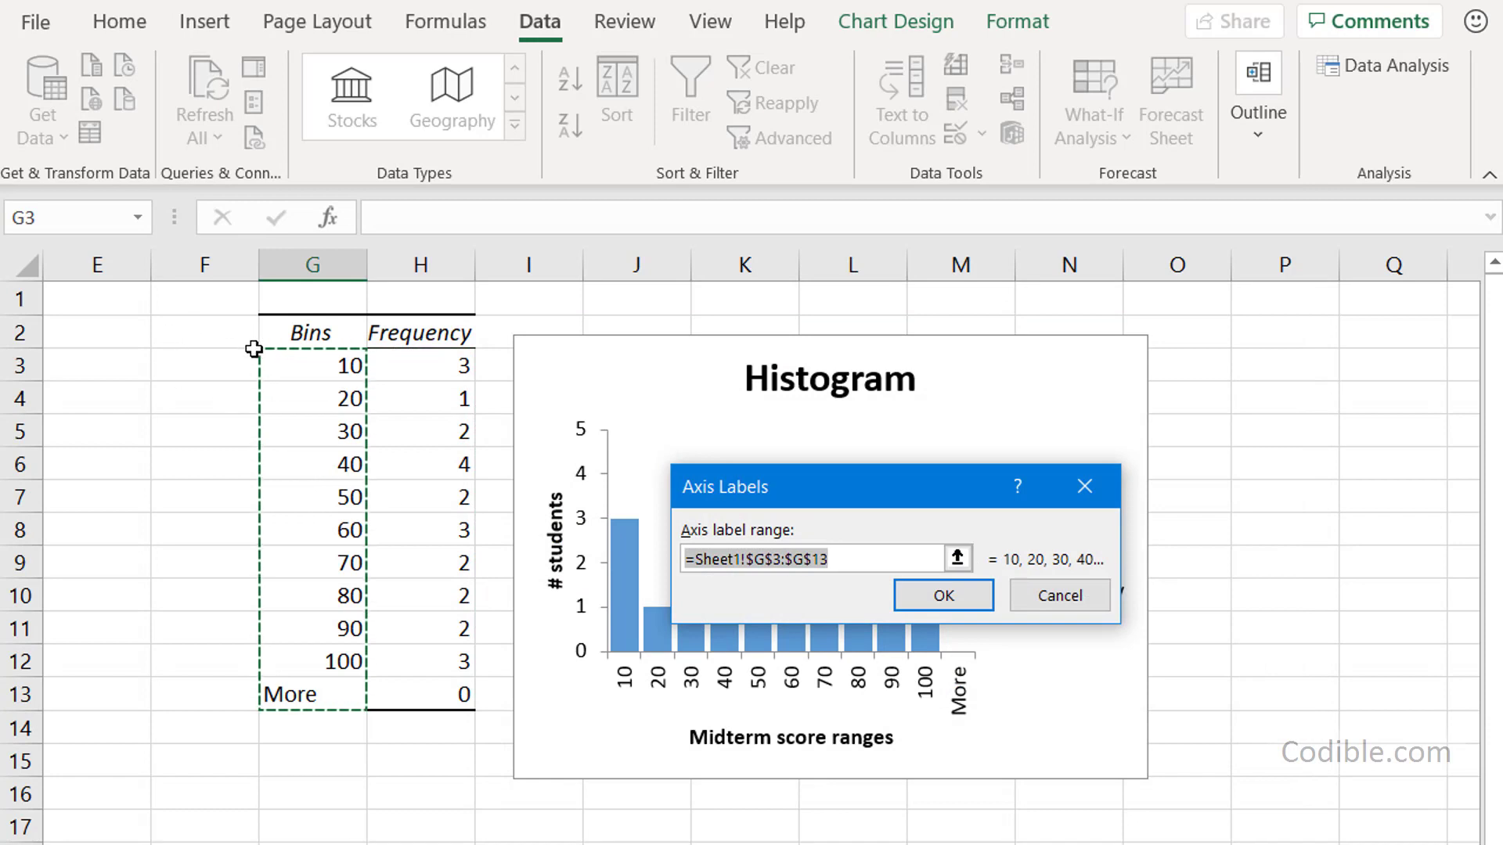
left_click(956, 557)
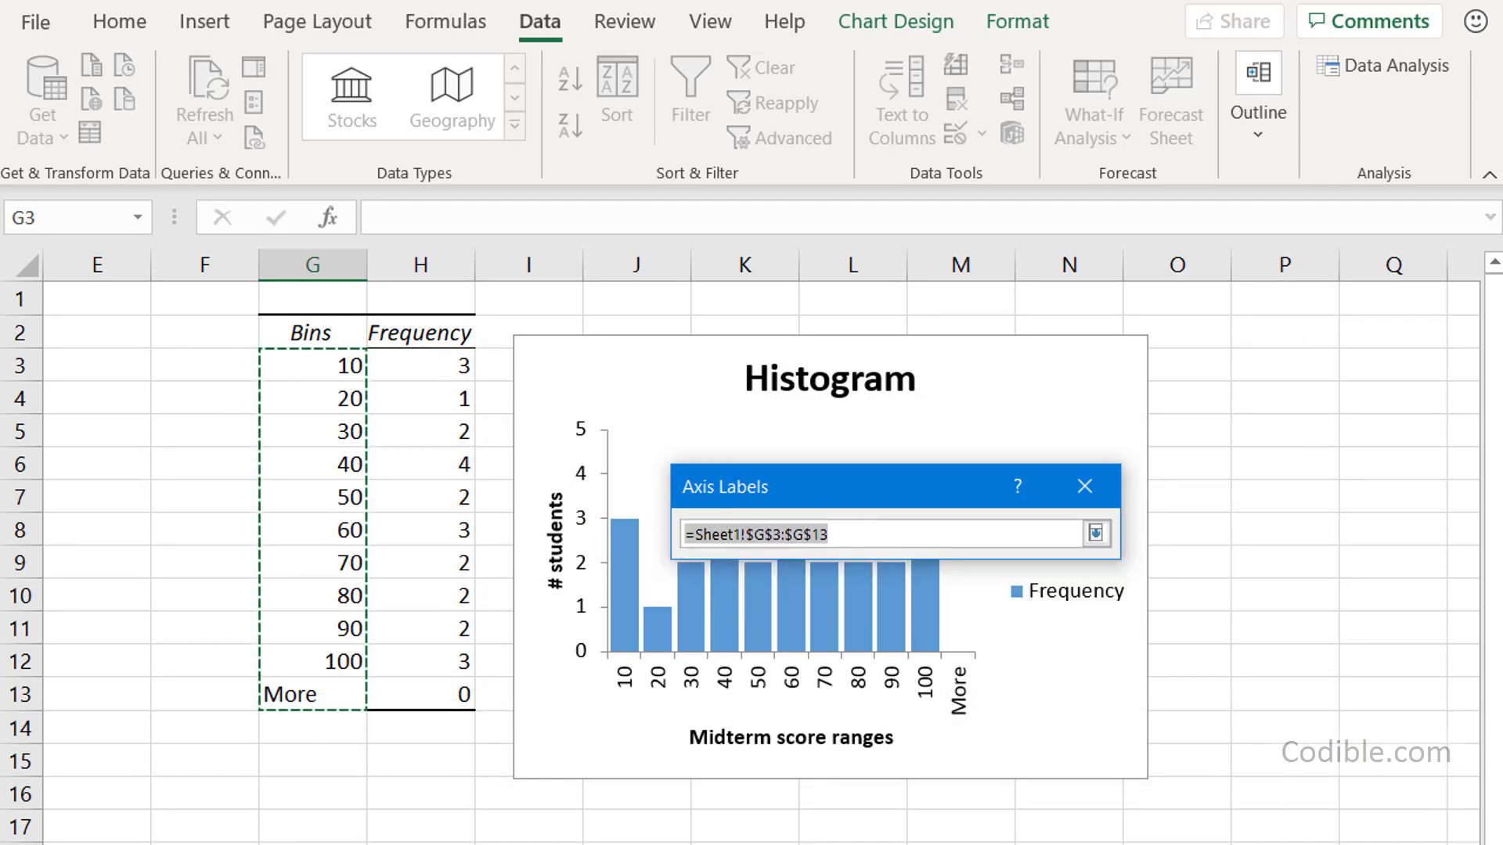
scroll(333, 363, "left", 4)
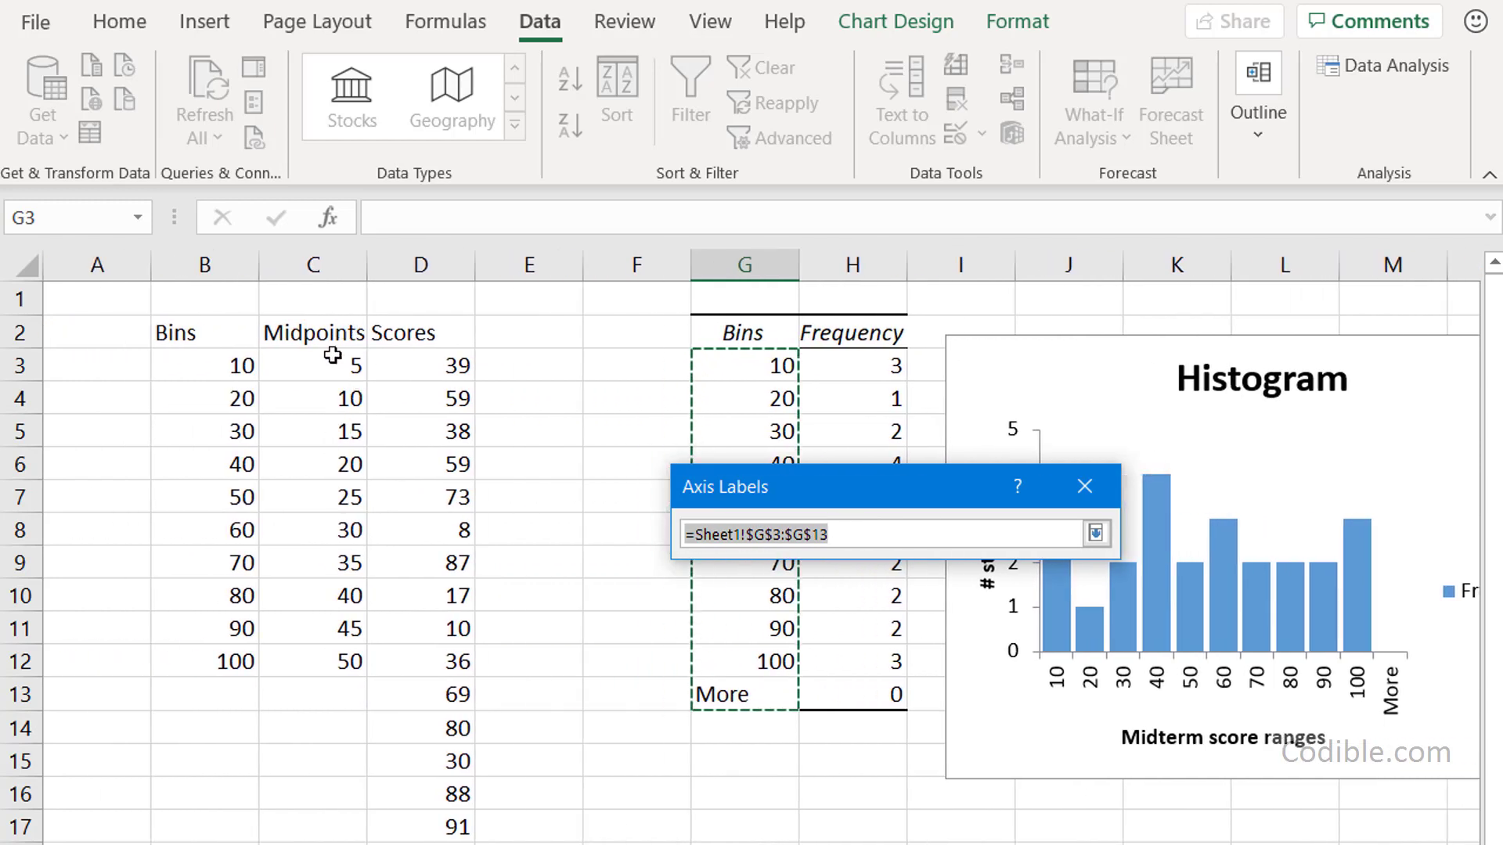
left_click_drag(332, 363, 326, 662)
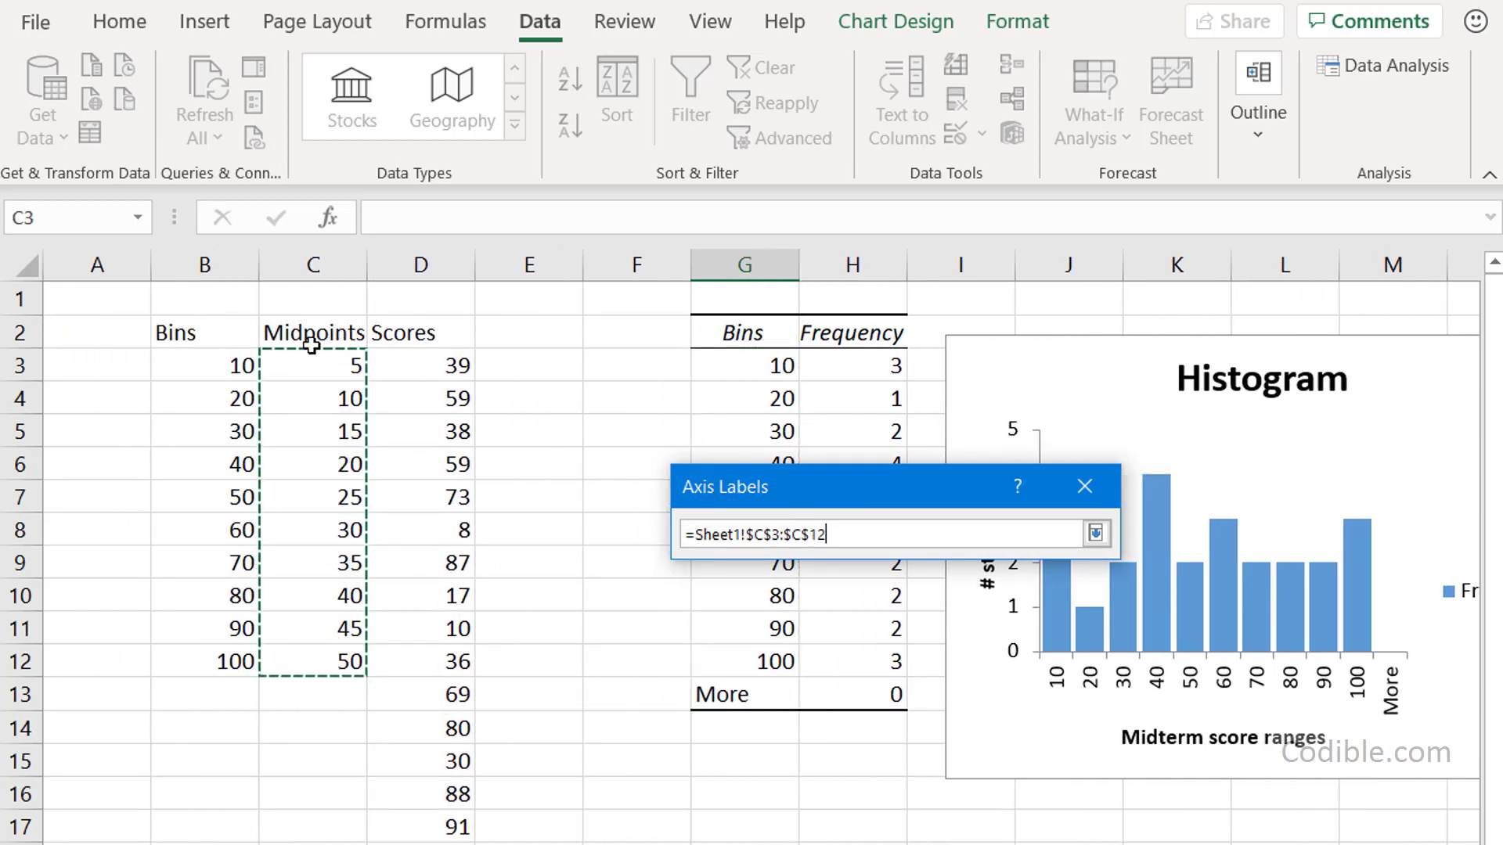
left_click(1095, 533)
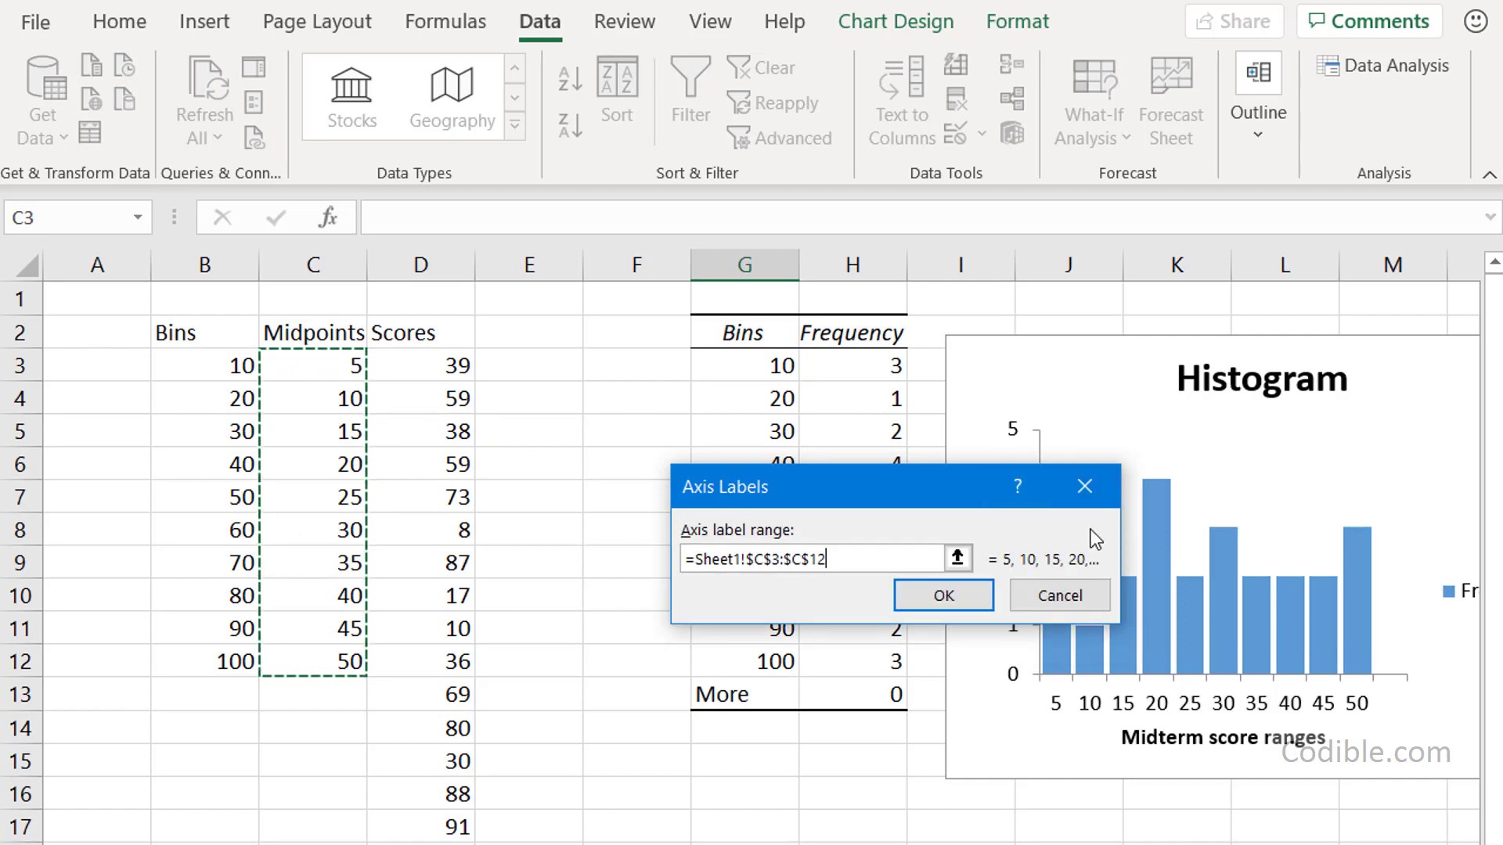
left_click(970, 602)
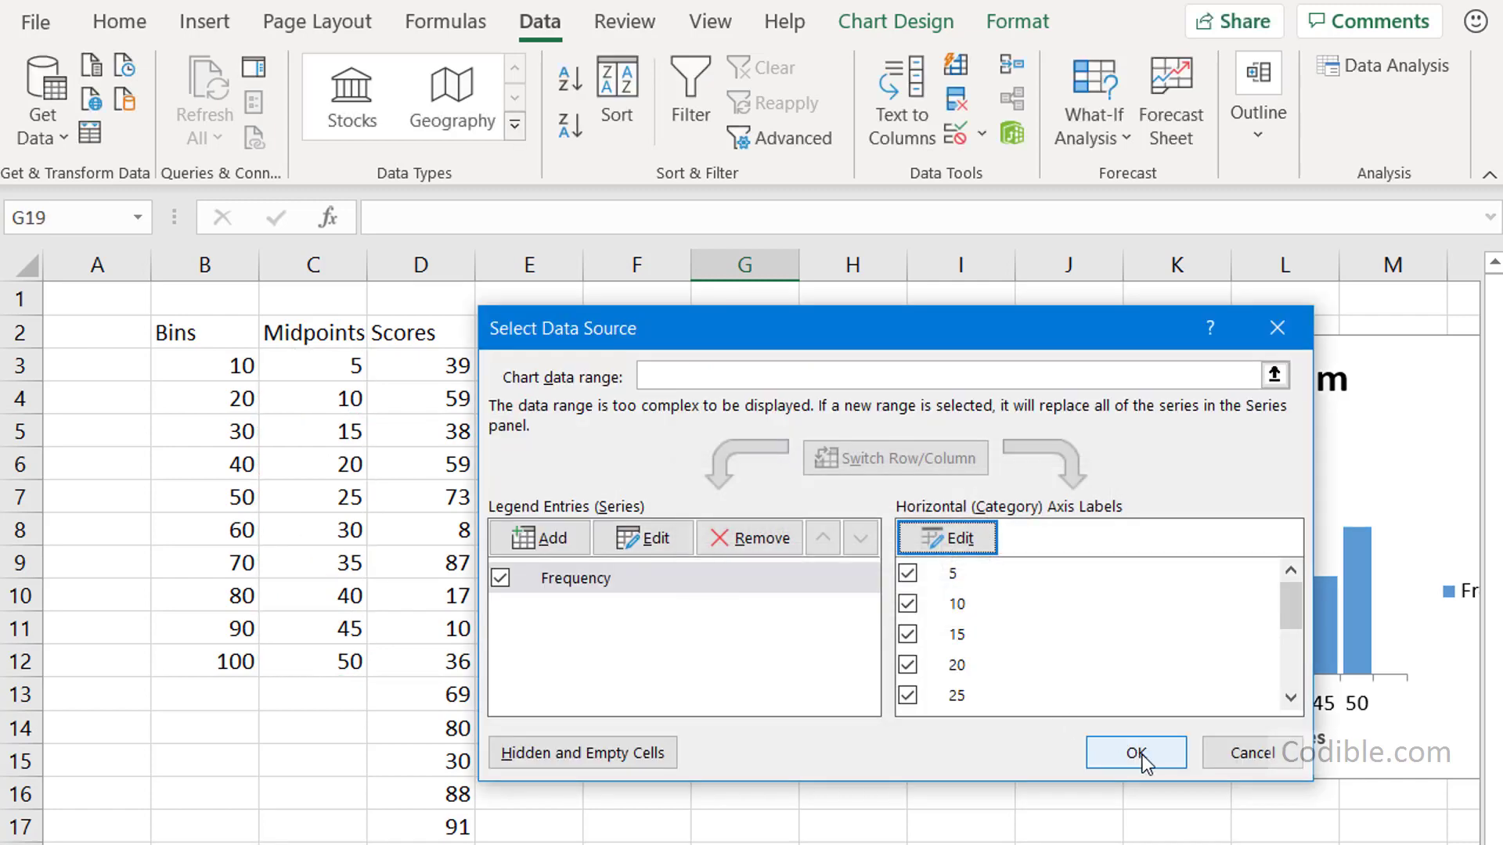
left_click(1141, 754)
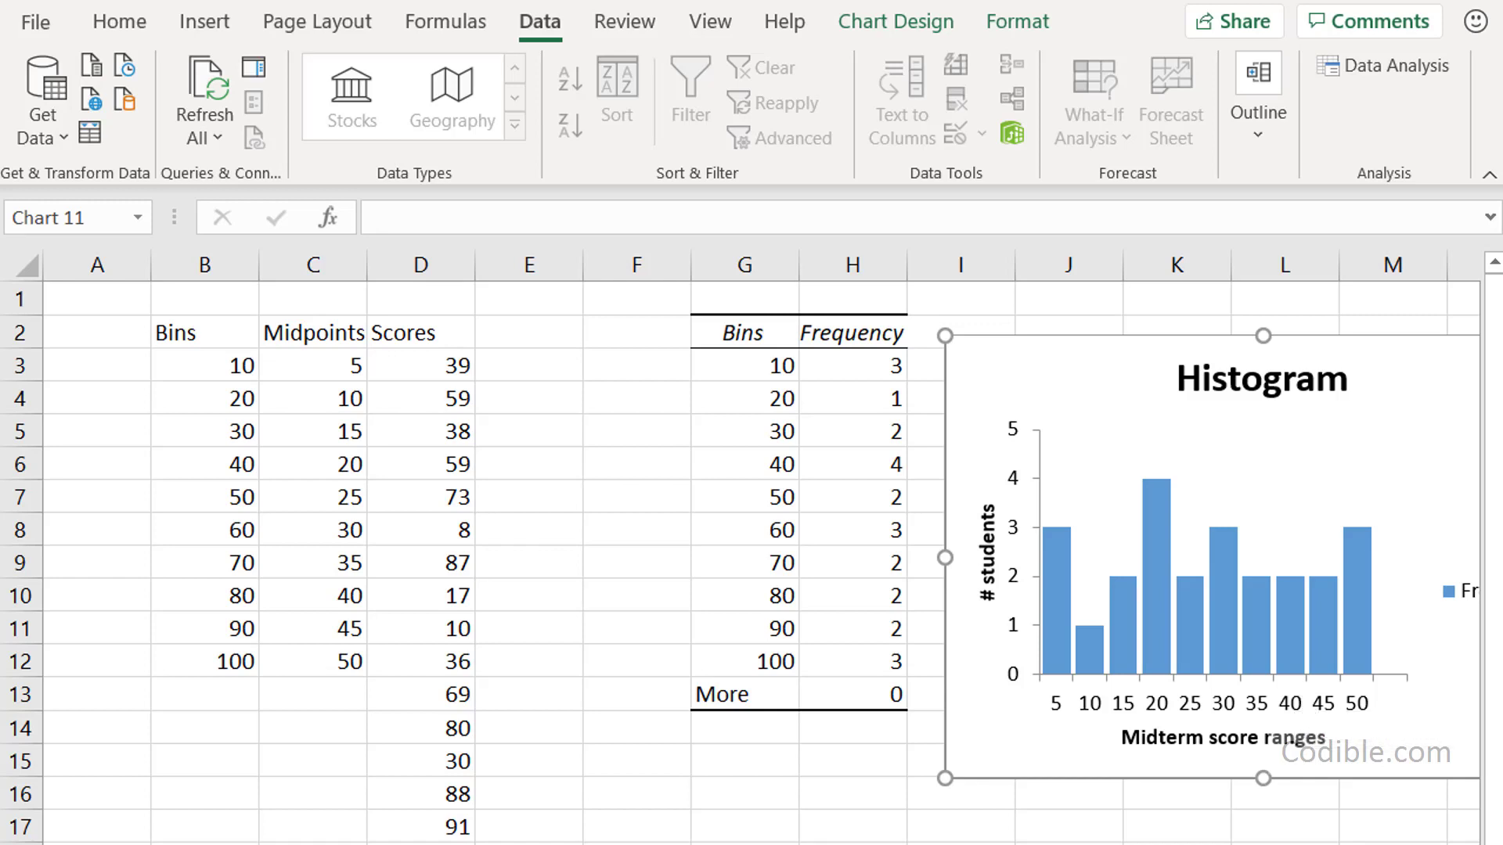
scroll(1302, 699, "right", 1)
scroll(763, 548, "right", 3)
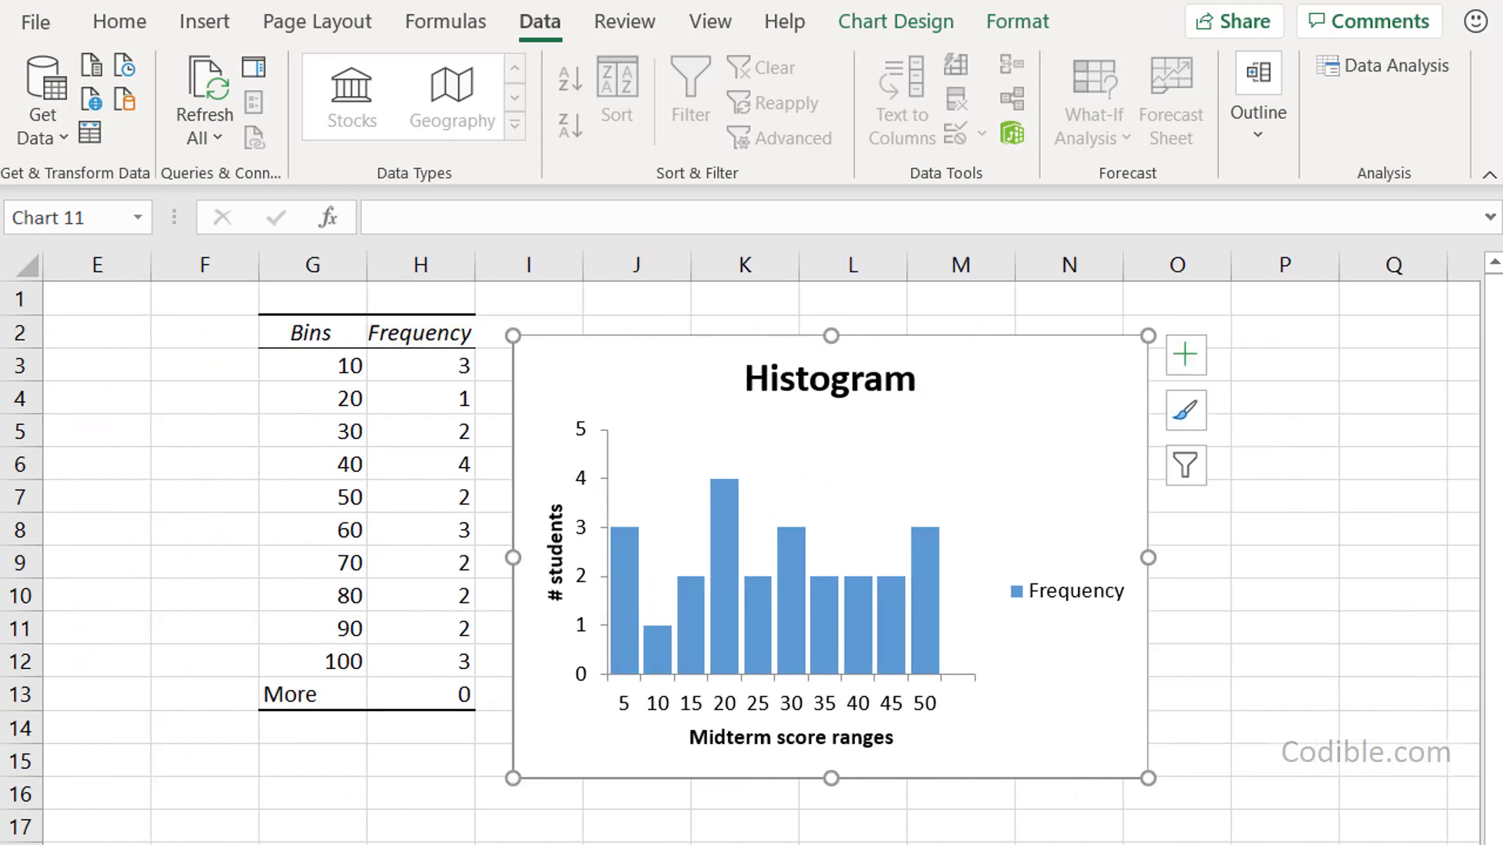